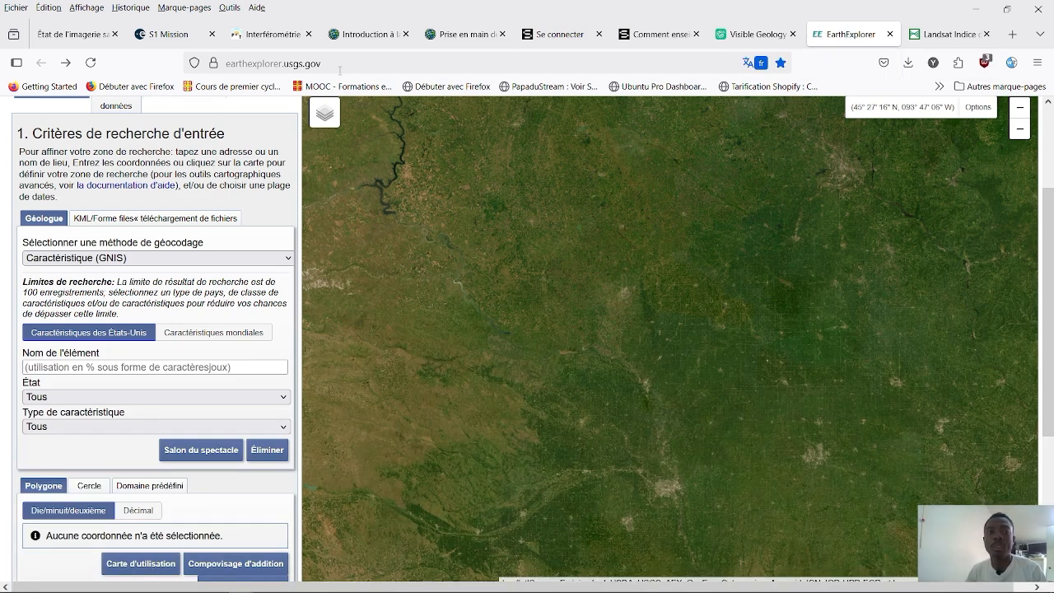
left_click(314, 65)
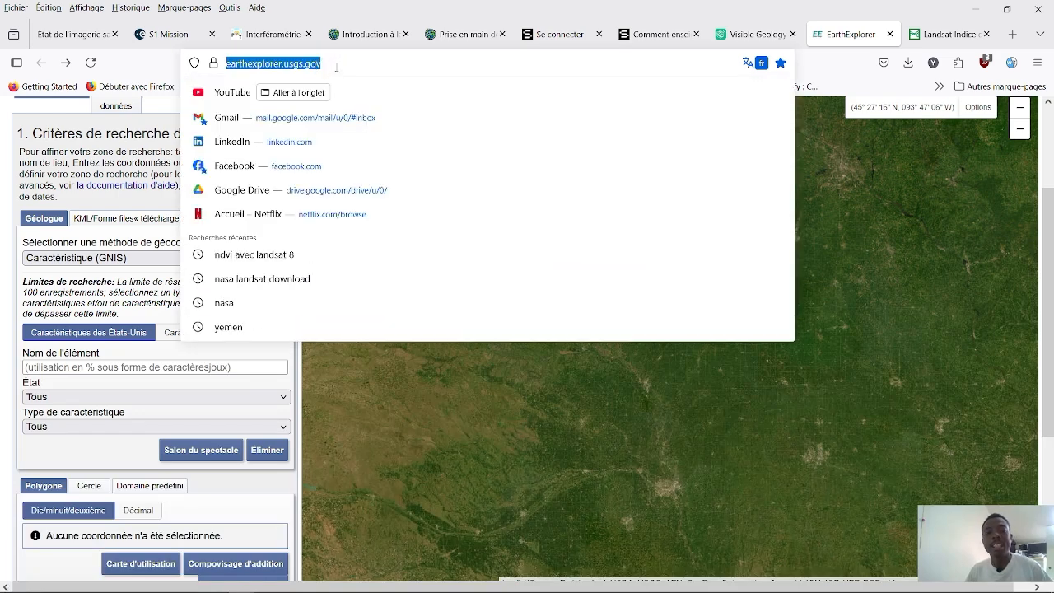
left_click(338, 65)
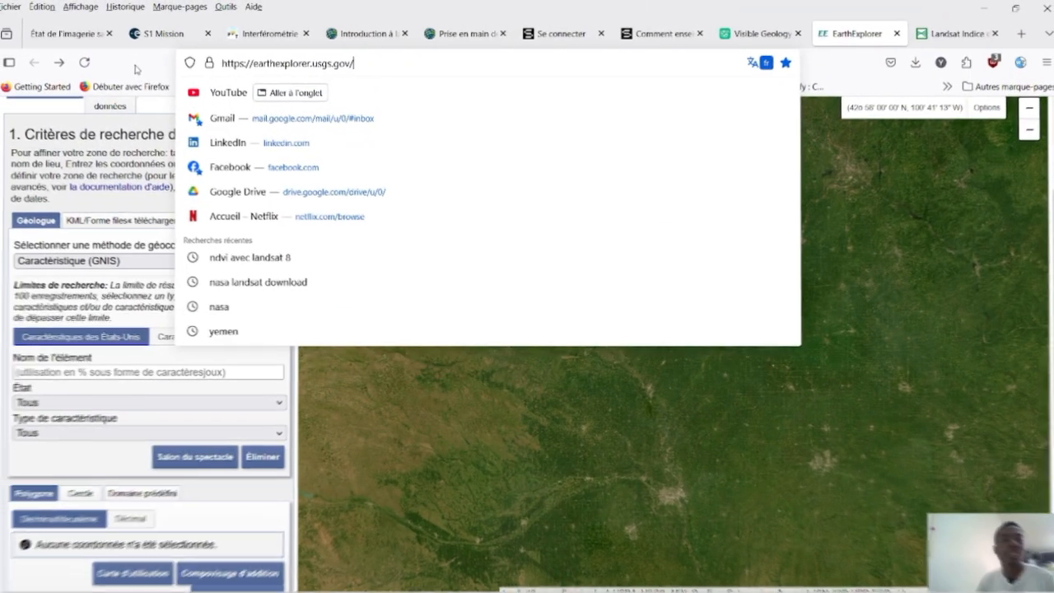
left_click(140, 66)
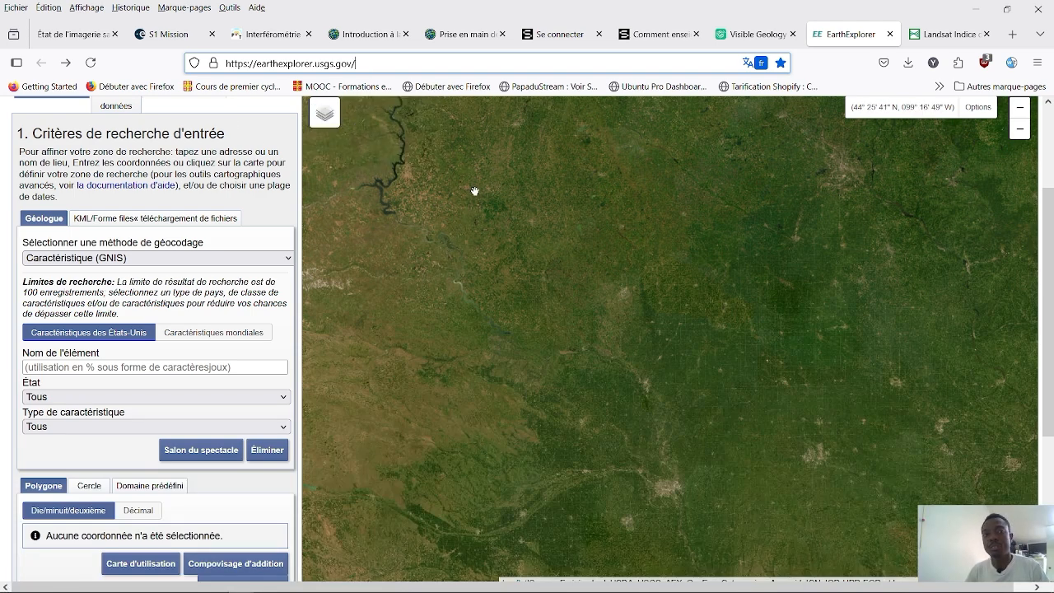
scroll(659, 242, "up", 2)
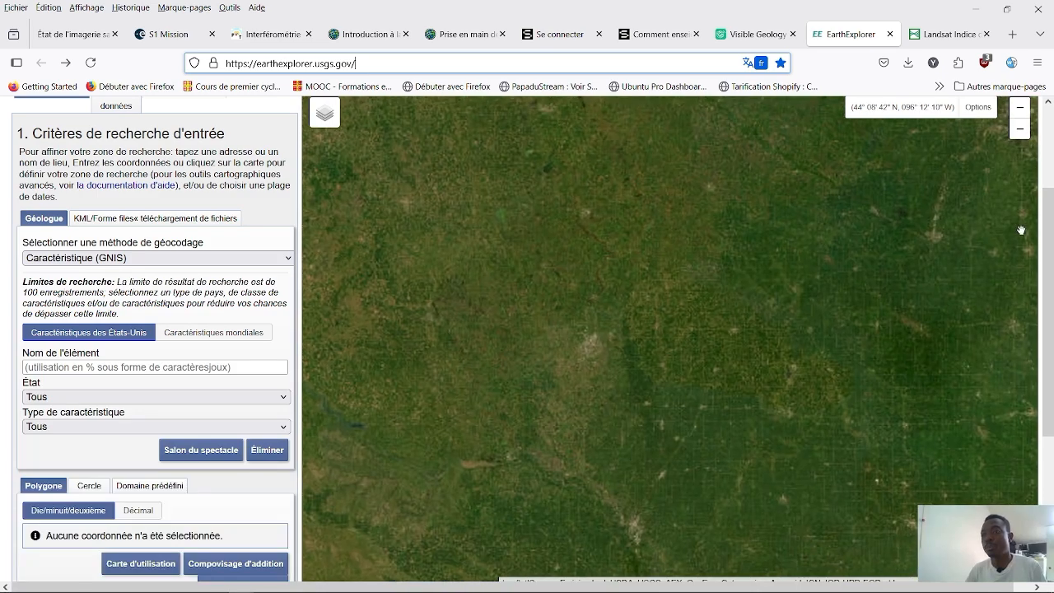
scroll(967, 256, "down", 2)
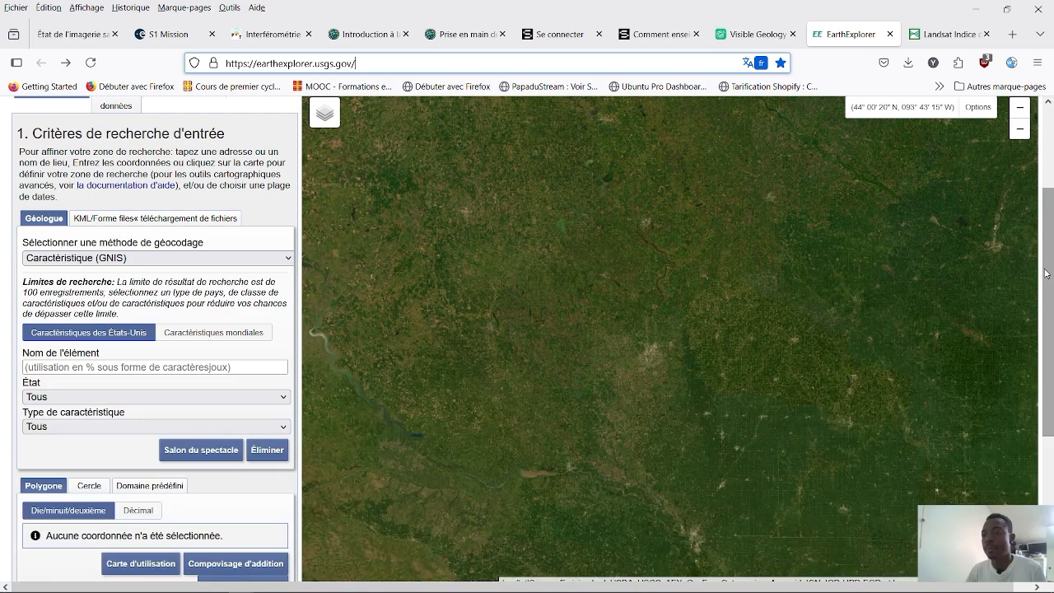
- Open the USGS account login page from EarthExplorer
left_click_drag(1046, 273, 1048, 170)
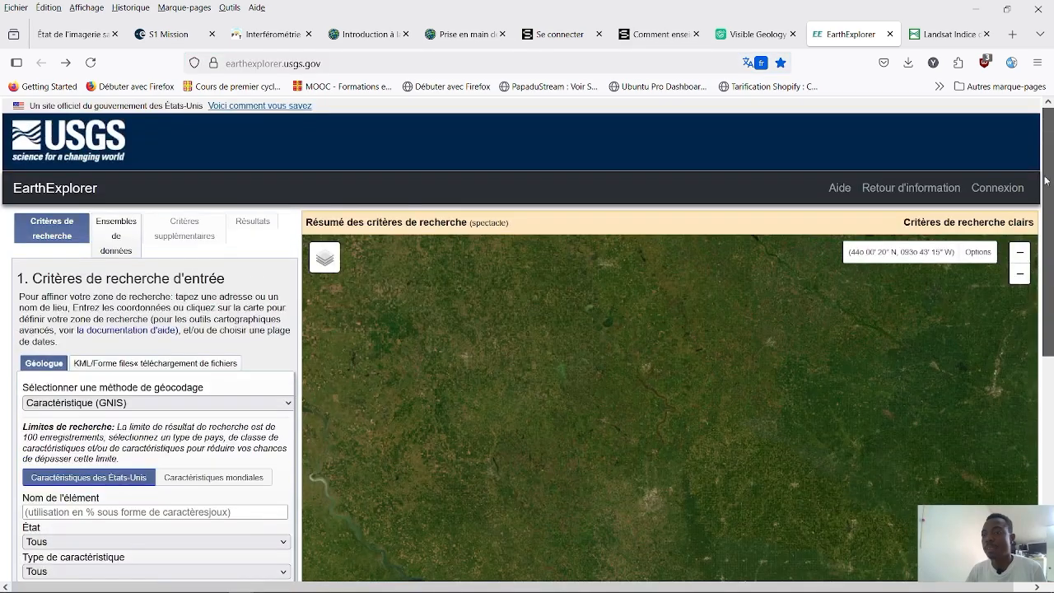
left_click(991, 194)
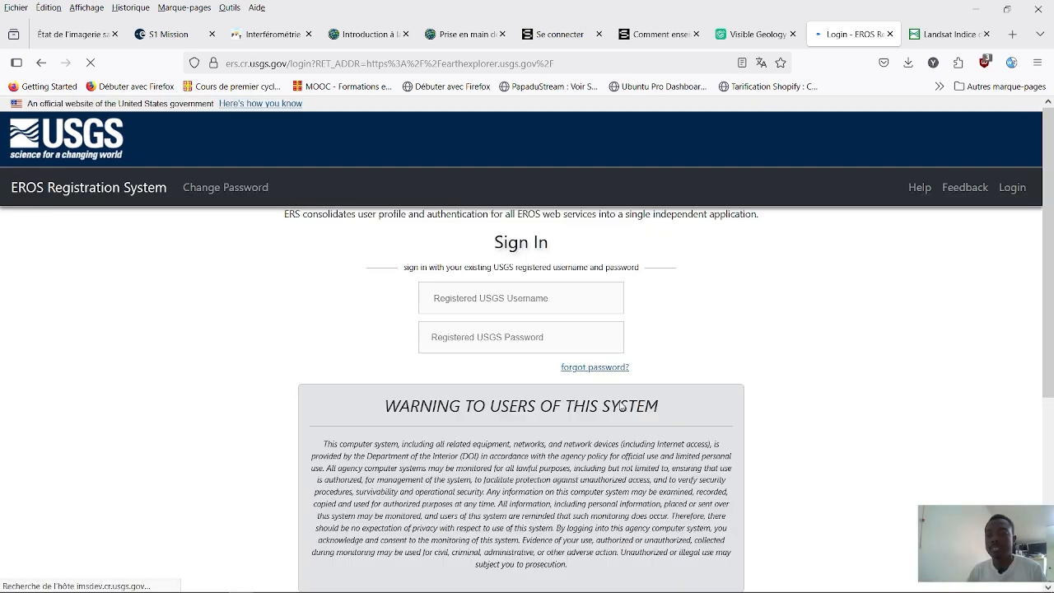
scroll(165, 391, "down", 5)
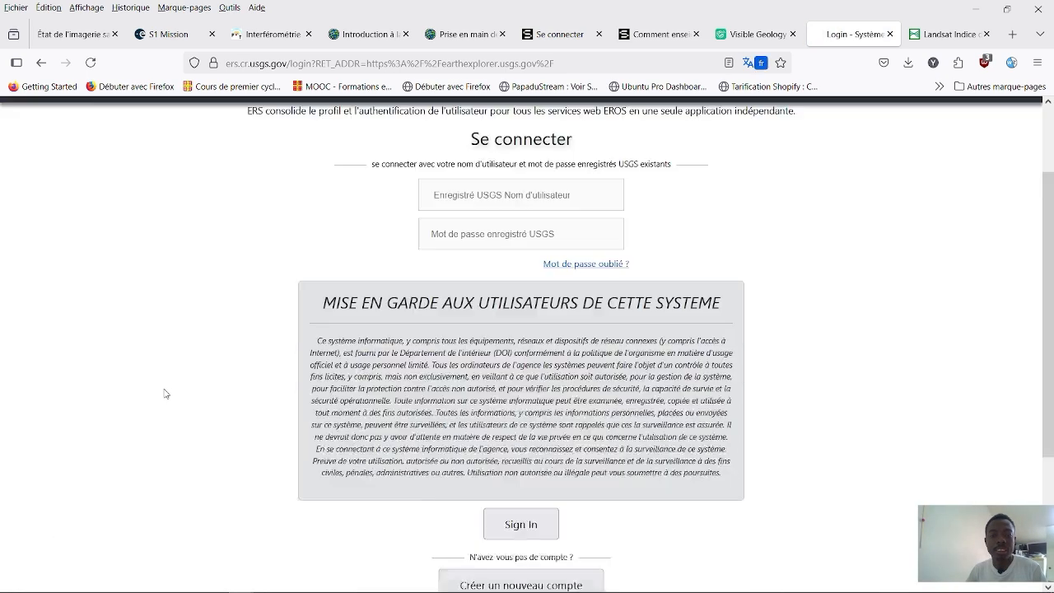
scroll(164, 394, "up", 5)
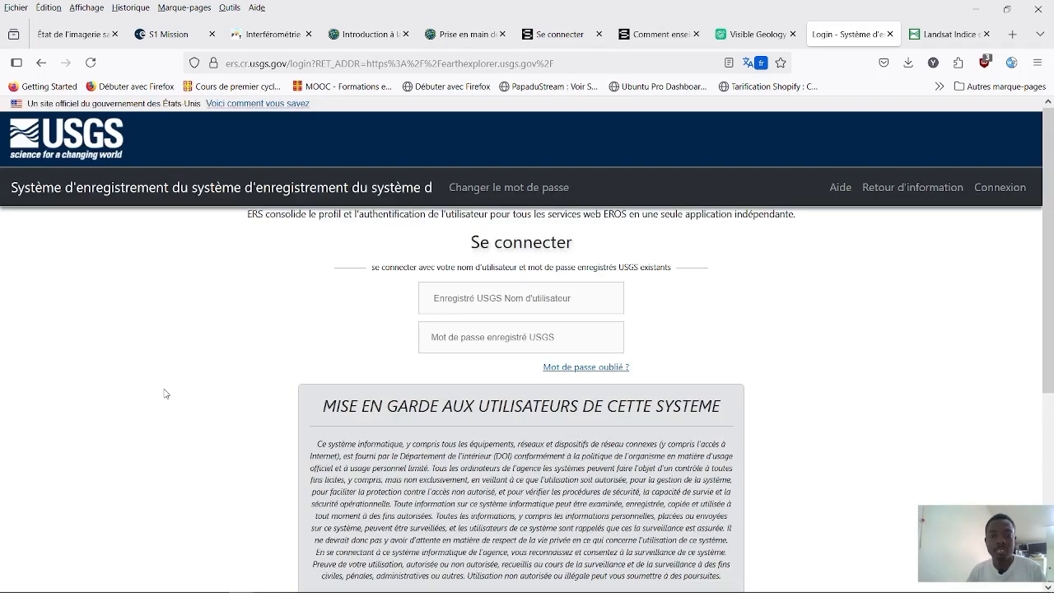
left_click(467, 299)
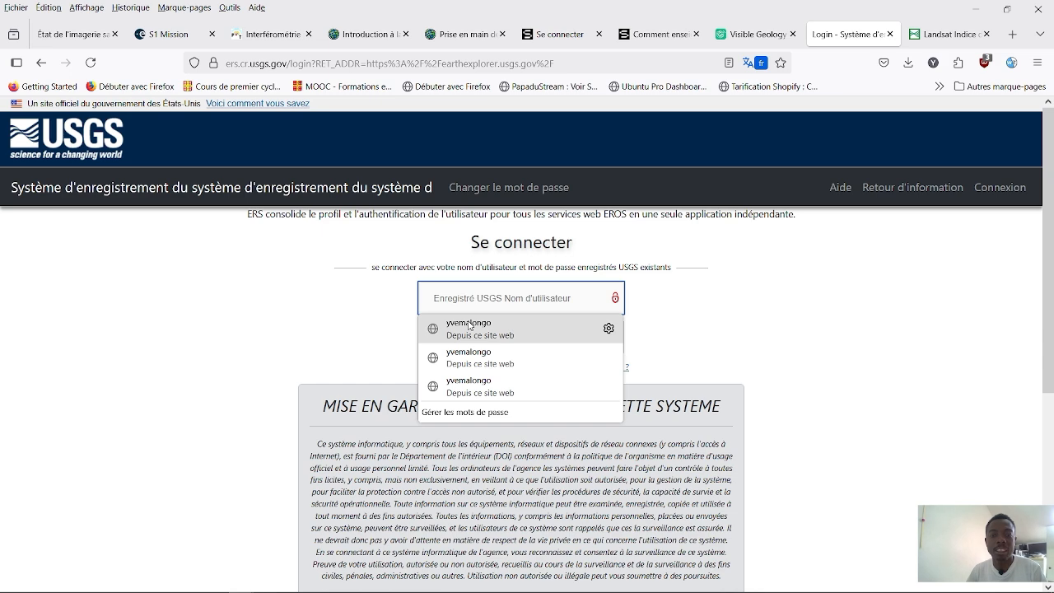
left_click(351, 321)
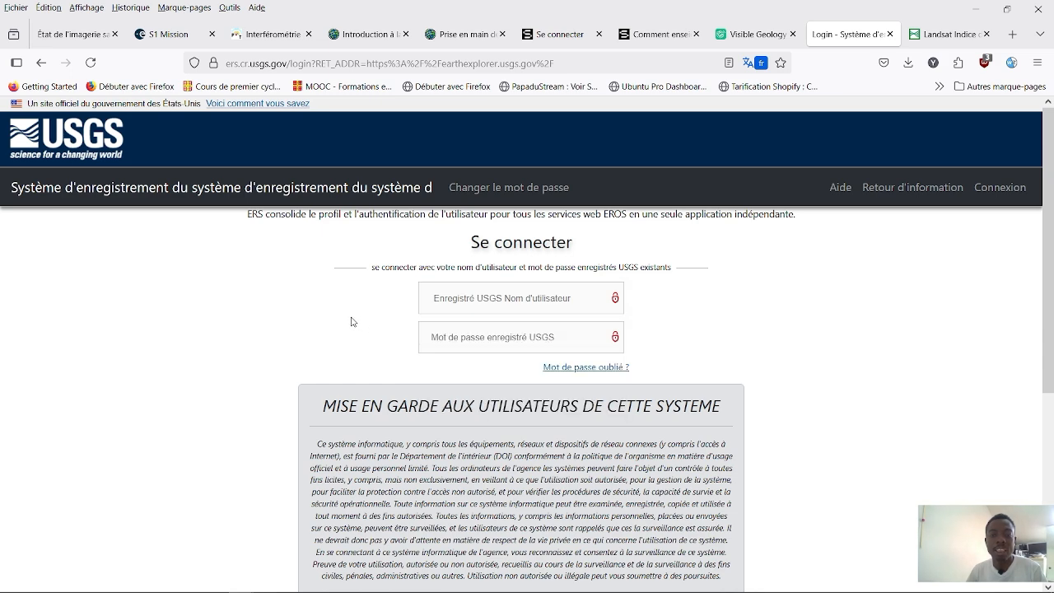
scroll(314, 358, "down", 3)
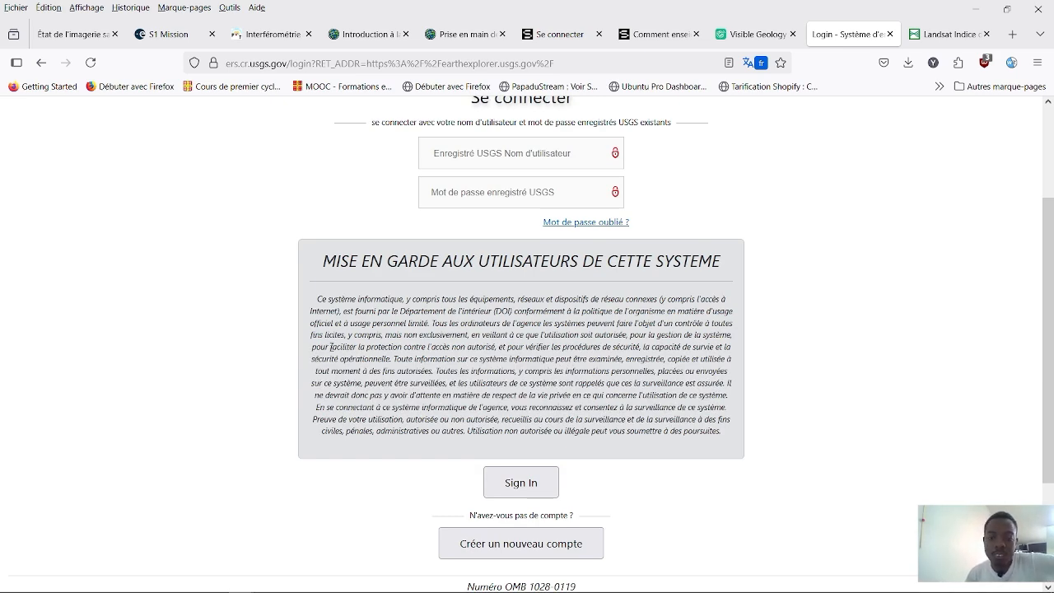
scroll(330, 348, "down", 3)
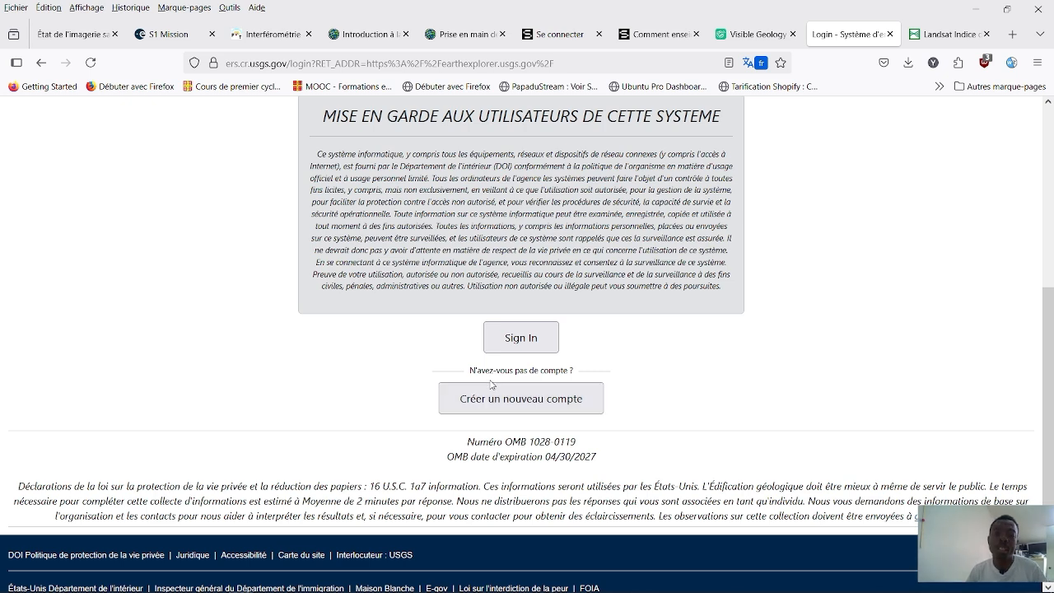
scroll(488, 385, "up", 5)
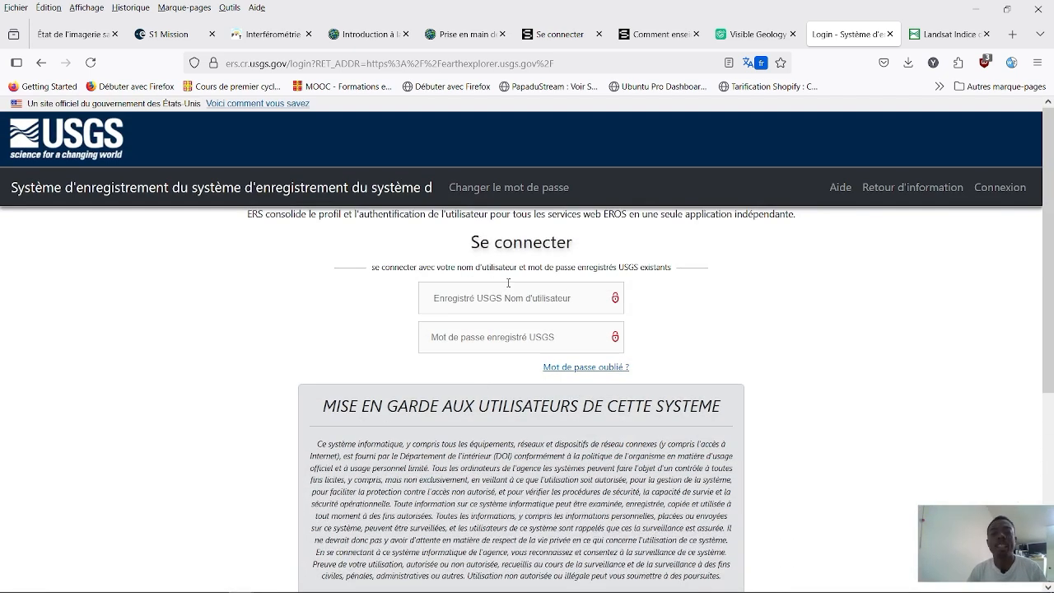
- Fill in the registered USGS username and password from the first saved login and sign in
left_click(501, 295)
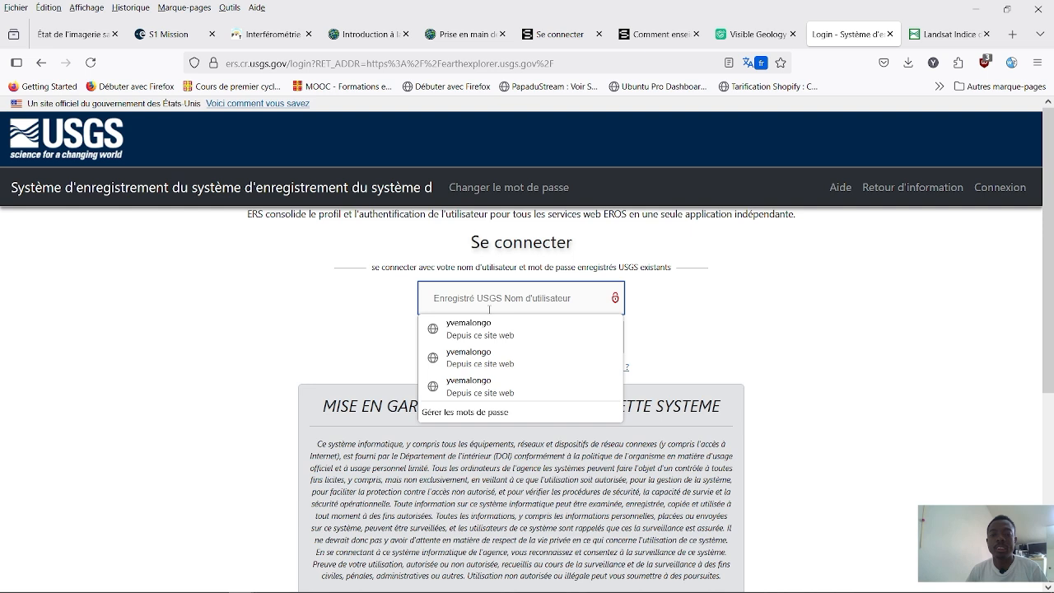
left_click(473, 330)
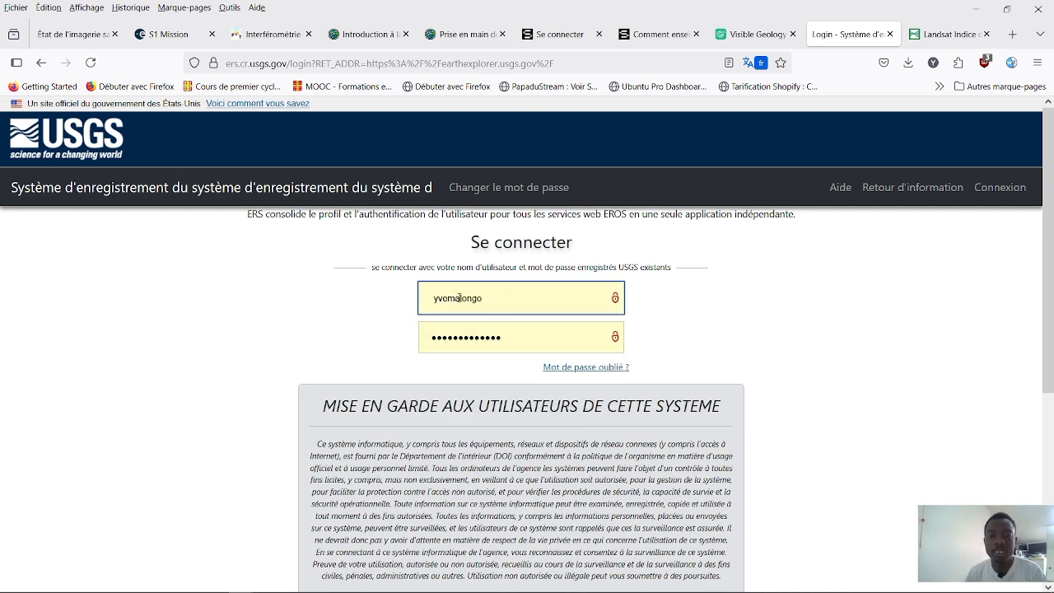
scroll(446, 311, "down", 3)
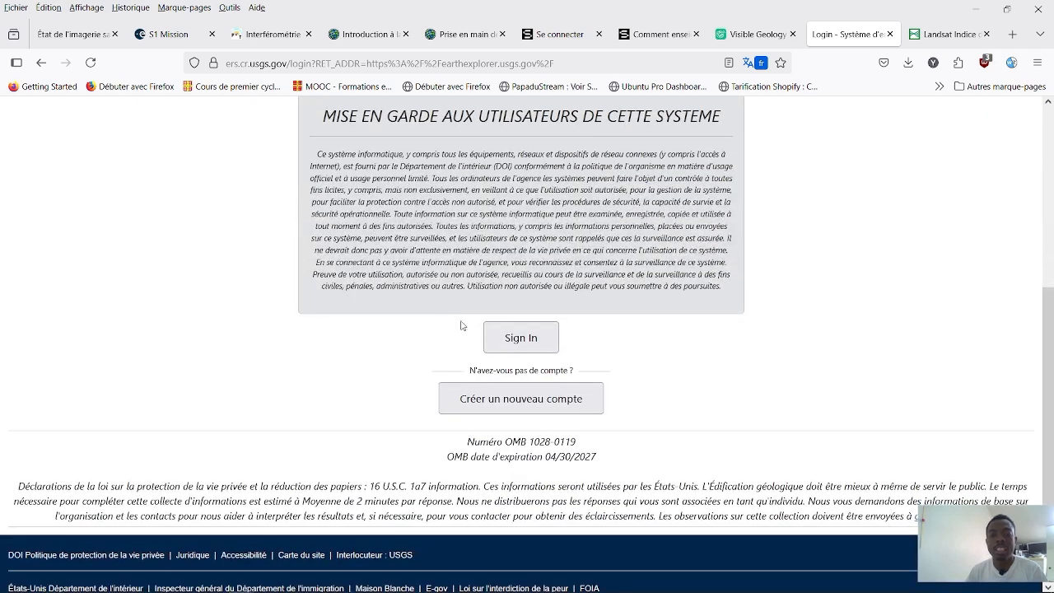
left_click(502, 340)
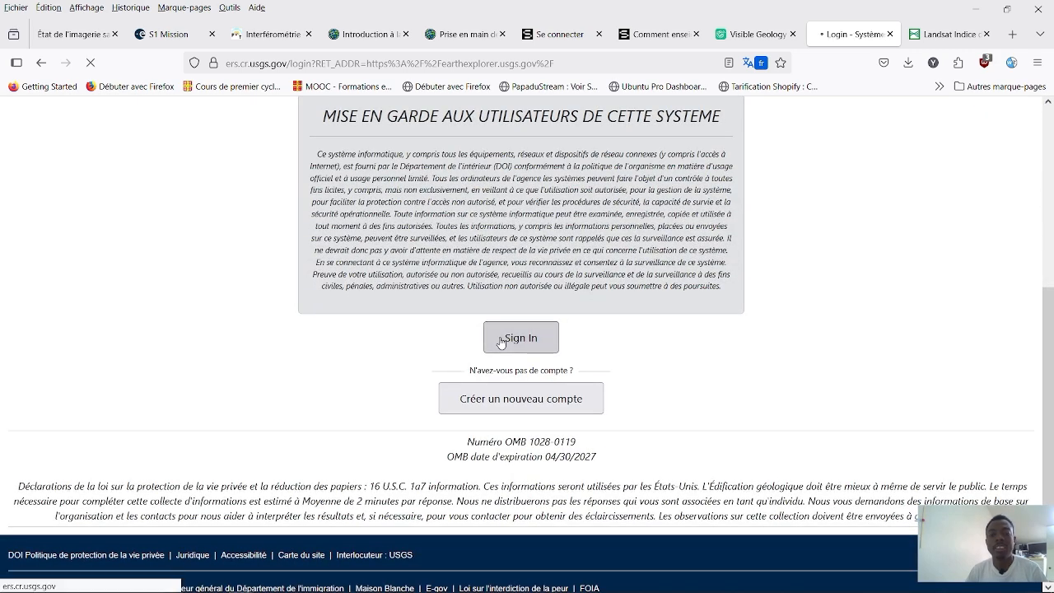
scroll(501, 340, "up", 3)
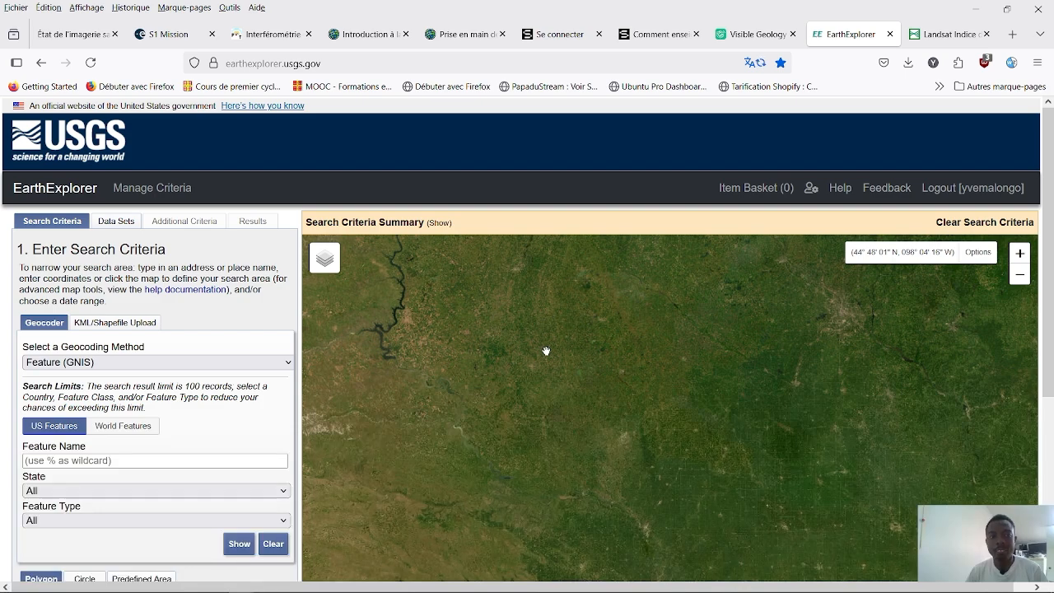
scroll(551, 346, "down", 3)
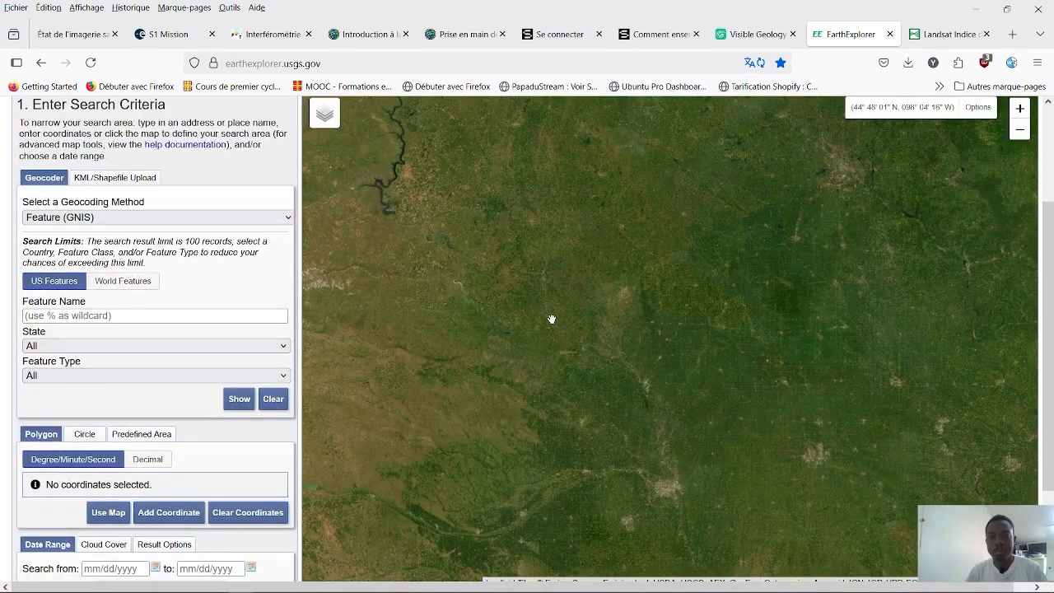
scroll(552, 318, "down", 2)
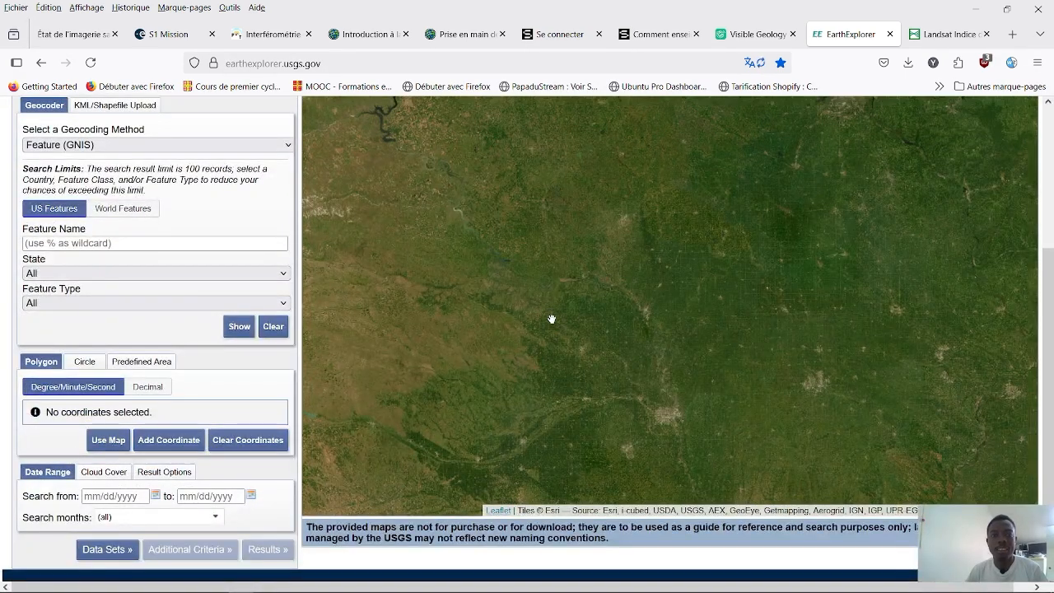
scroll(552, 319, "up", 2)
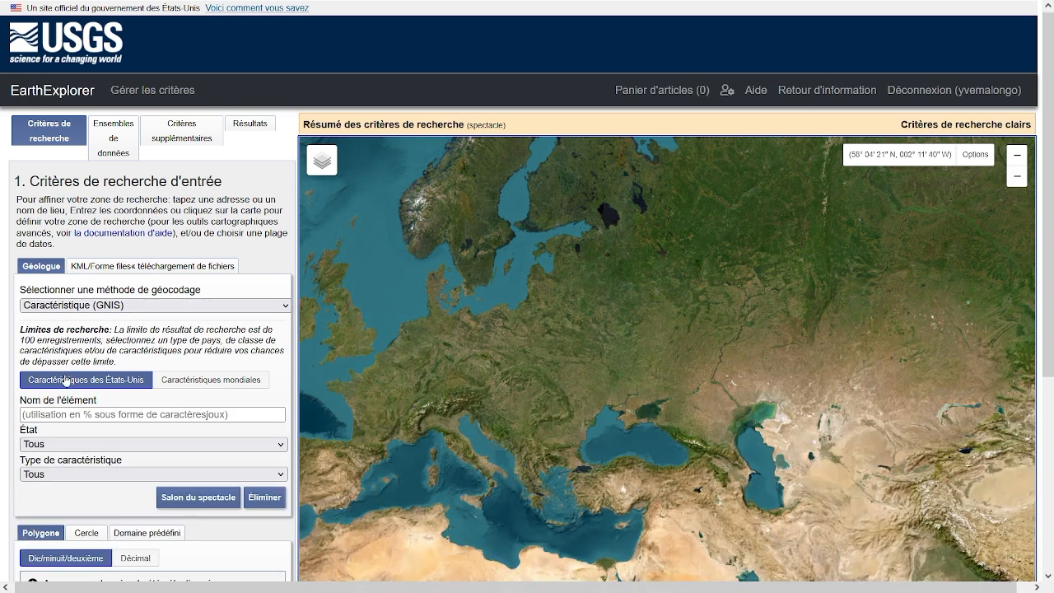
scroll(69, 383, "down", 2)
scroll(65, 377, "up", 2)
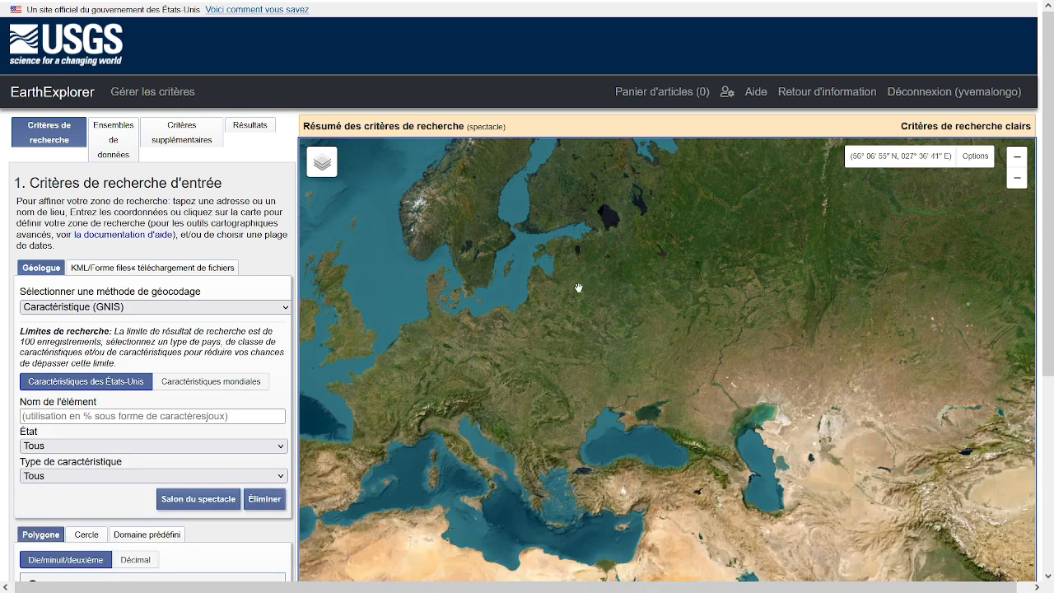
- Draw a four-point search polygon over the peninsula on Estonia's northern coast, spanning about 59°26' to 59°34' N and 24°47' to 25°02' E
left_click_drag(577, 313, 673, 342)
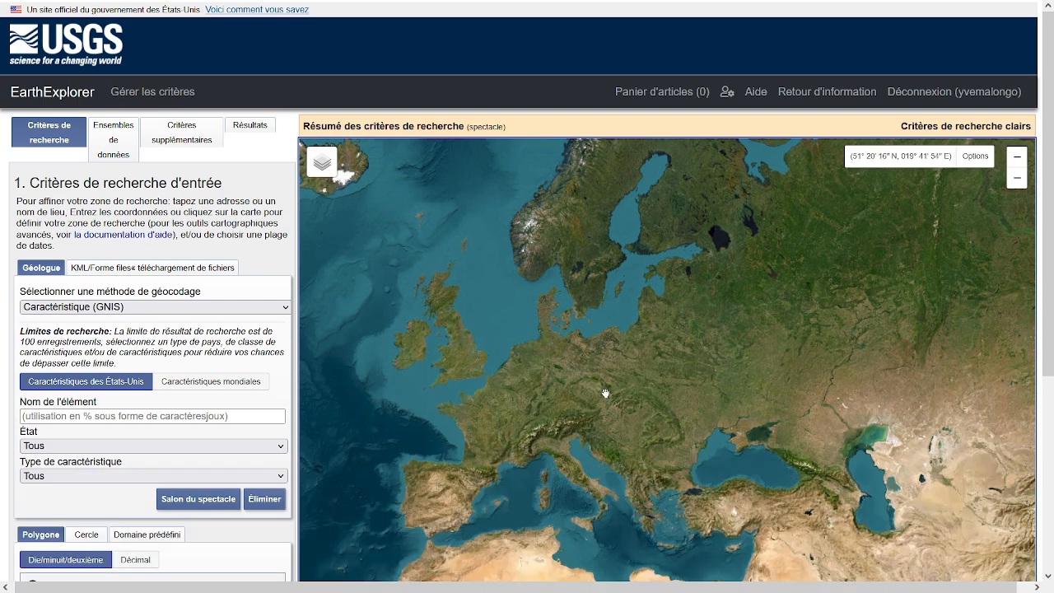
left_click_drag(611, 307, 614, 420)
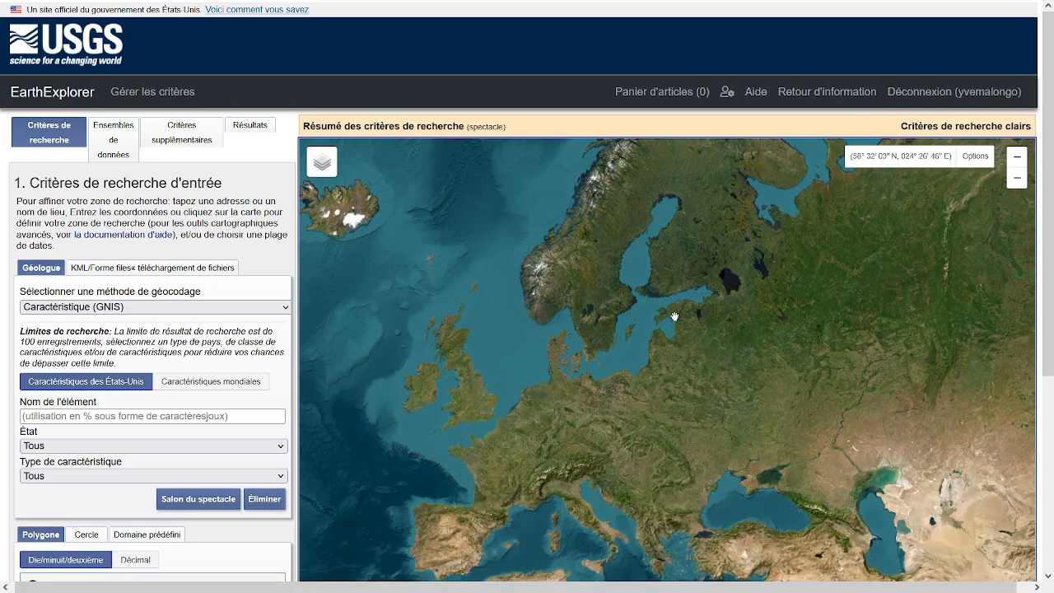
scroll(675, 316, "up", 1)
scroll(691, 305, "up", 1)
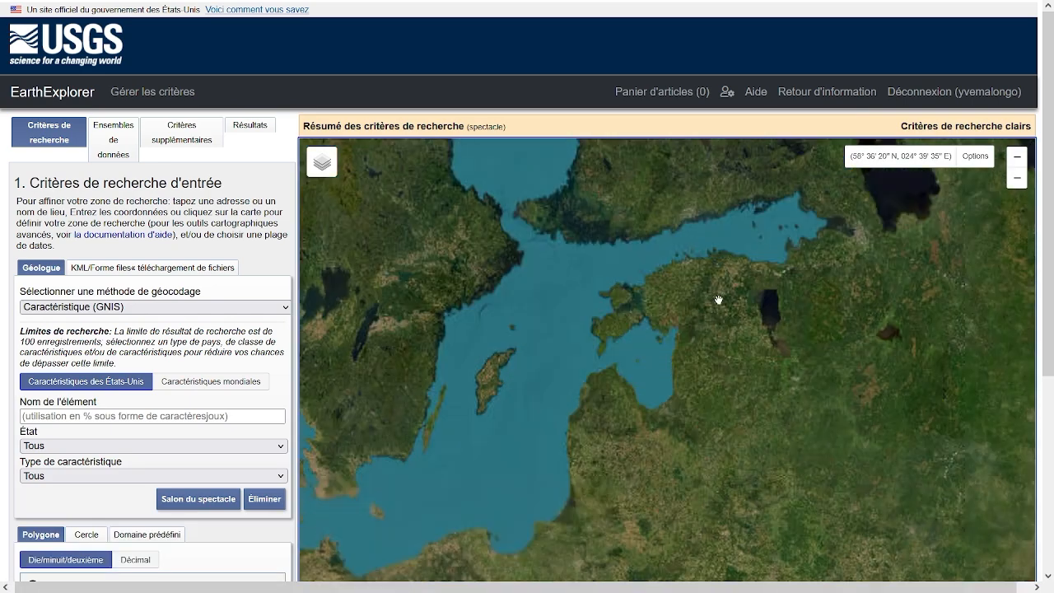
scroll(717, 299, "up", 2)
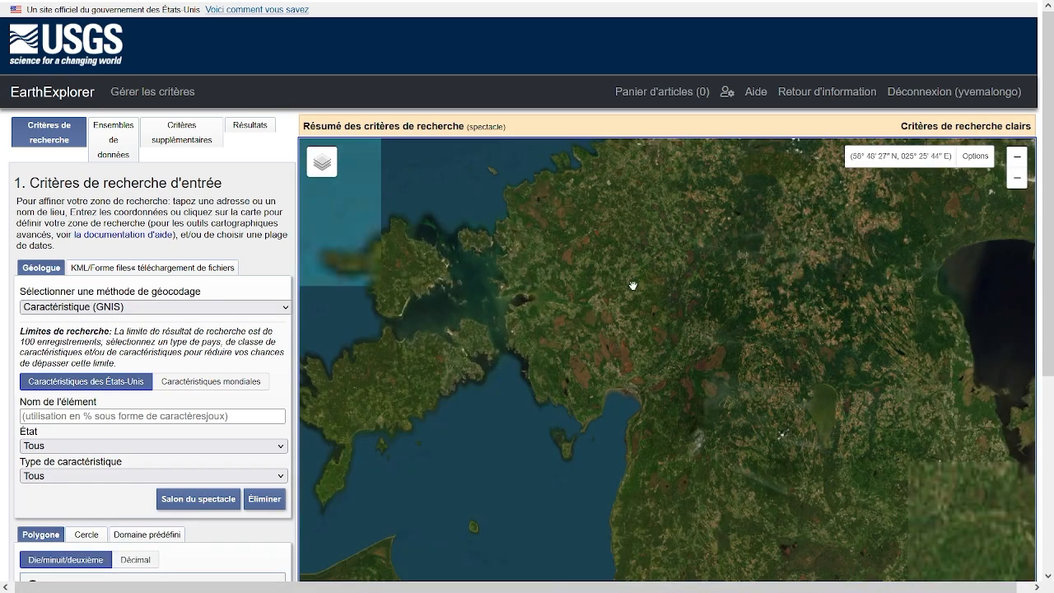
left_click_drag(618, 302, 563, 486)
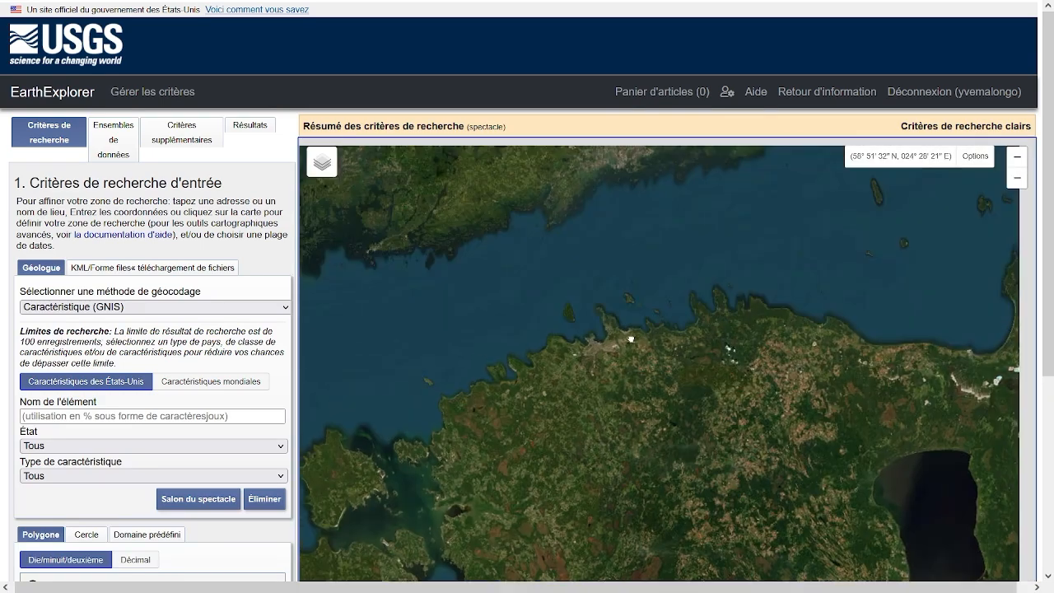
scroll(618, 342, "up", 1)
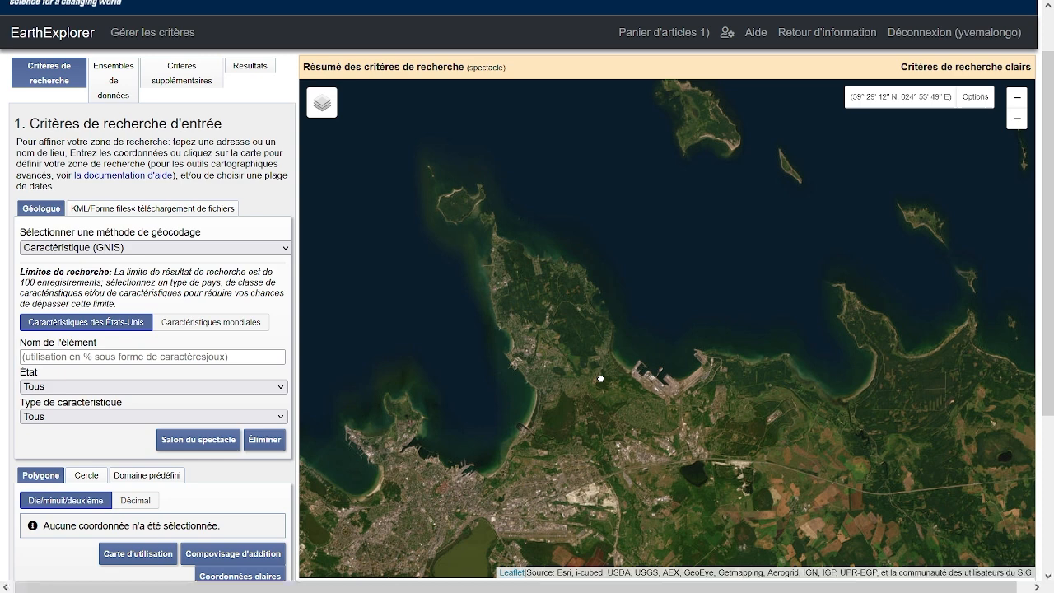
left_click_drag(600, 379, 611, 334)
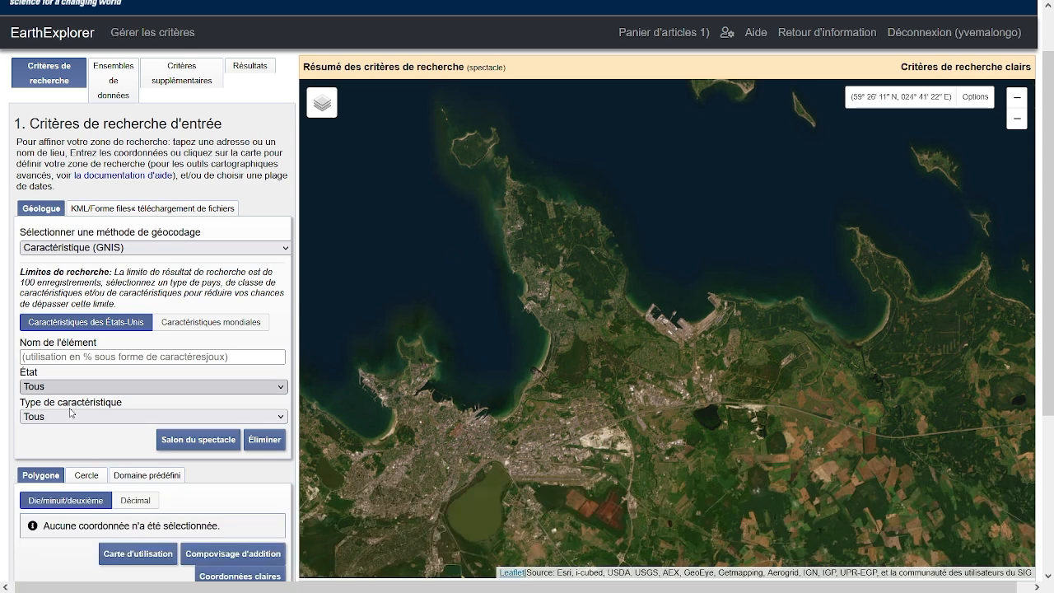
scroll(63, 315, "down", 2)
scroll(63, 316, "down", 3)
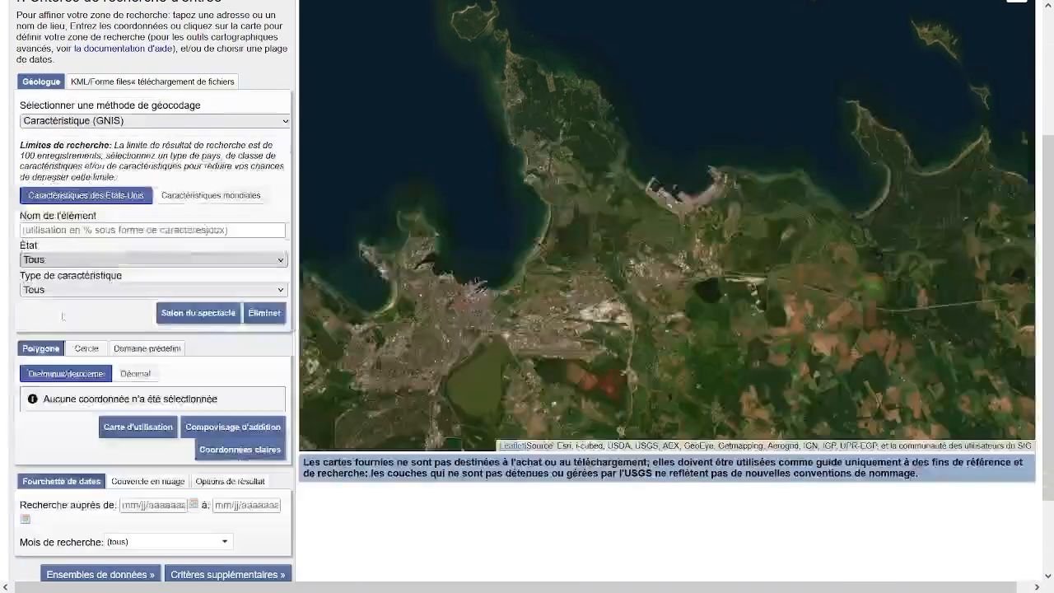
scroll(69, 334, "up", 4)
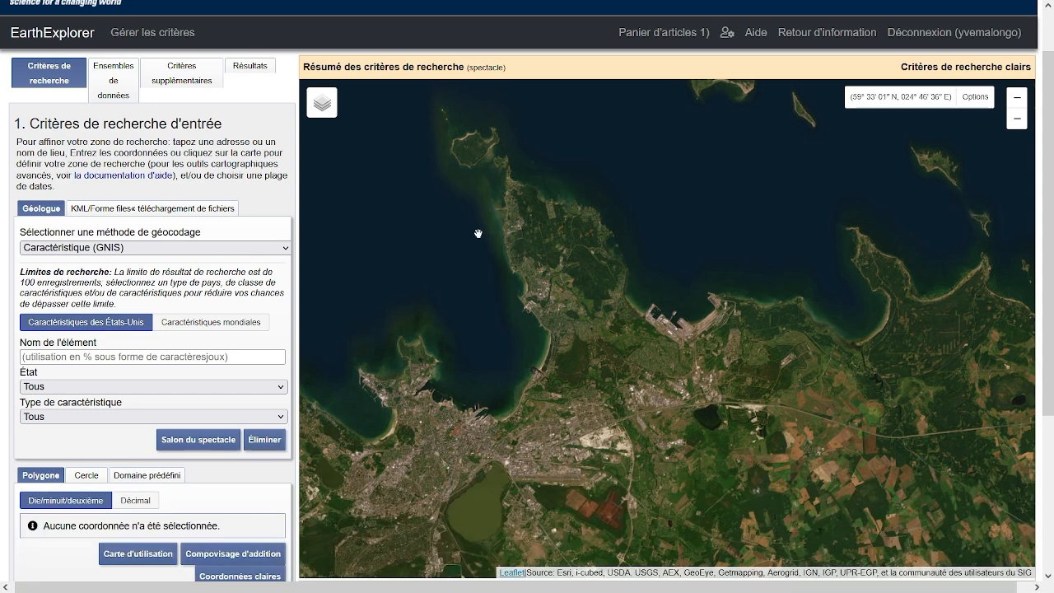
left_click(499, 192)
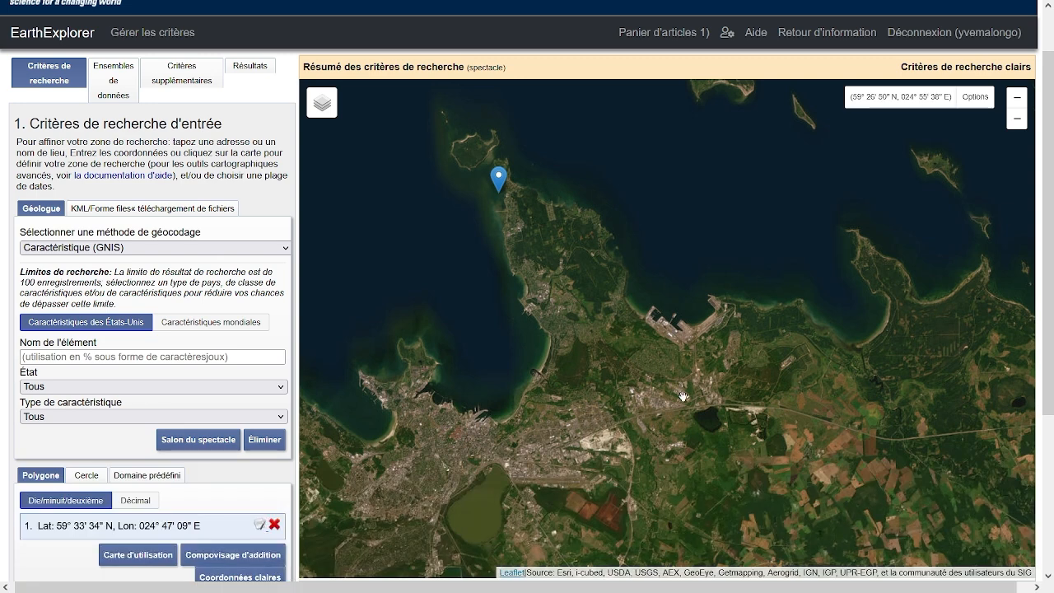
left_click(538, 435)
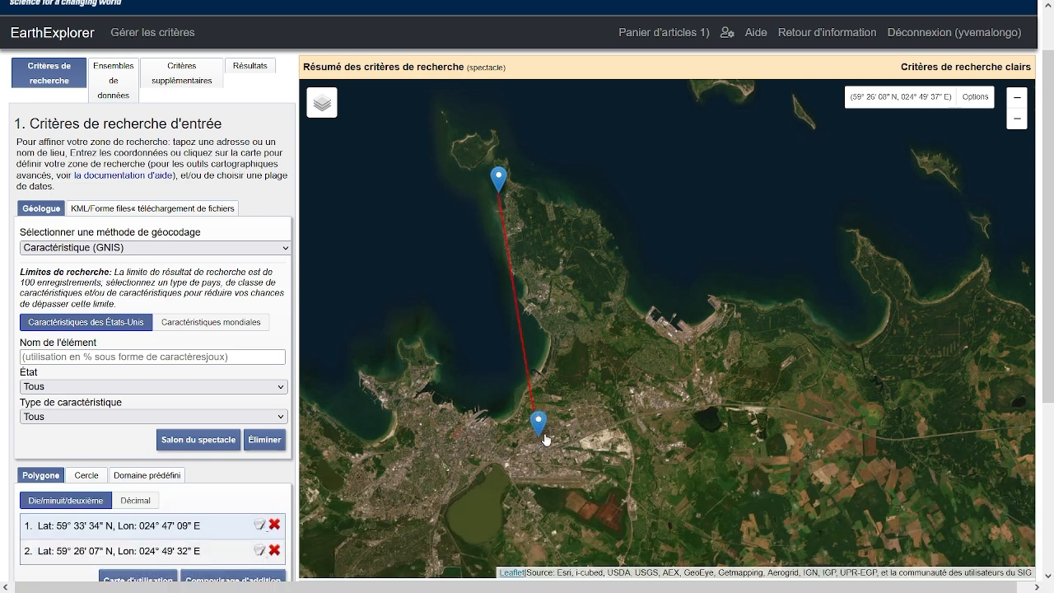
left_click(748, 356)
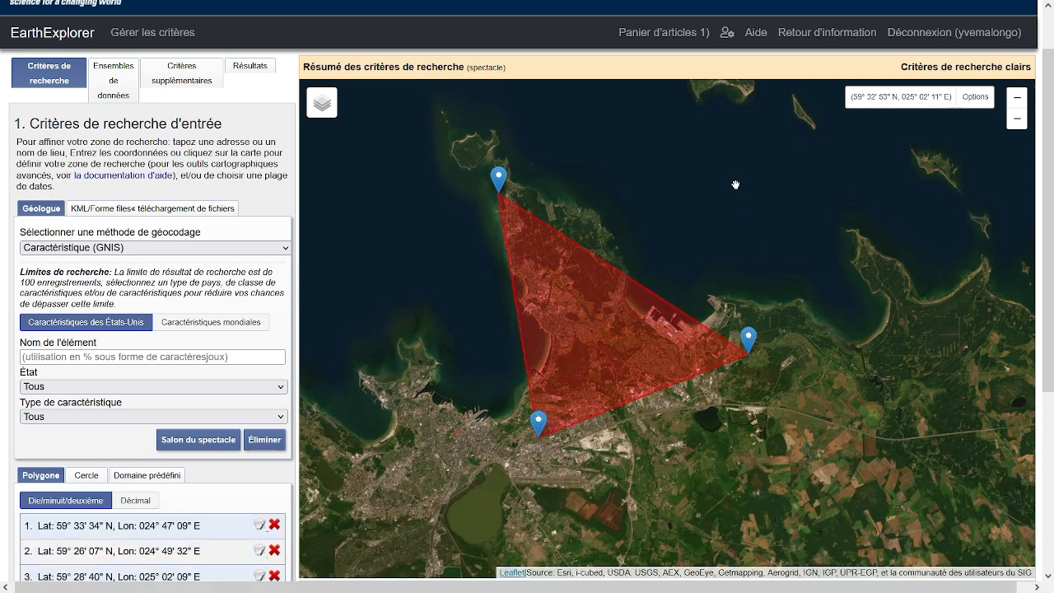
left_click(700, 166)
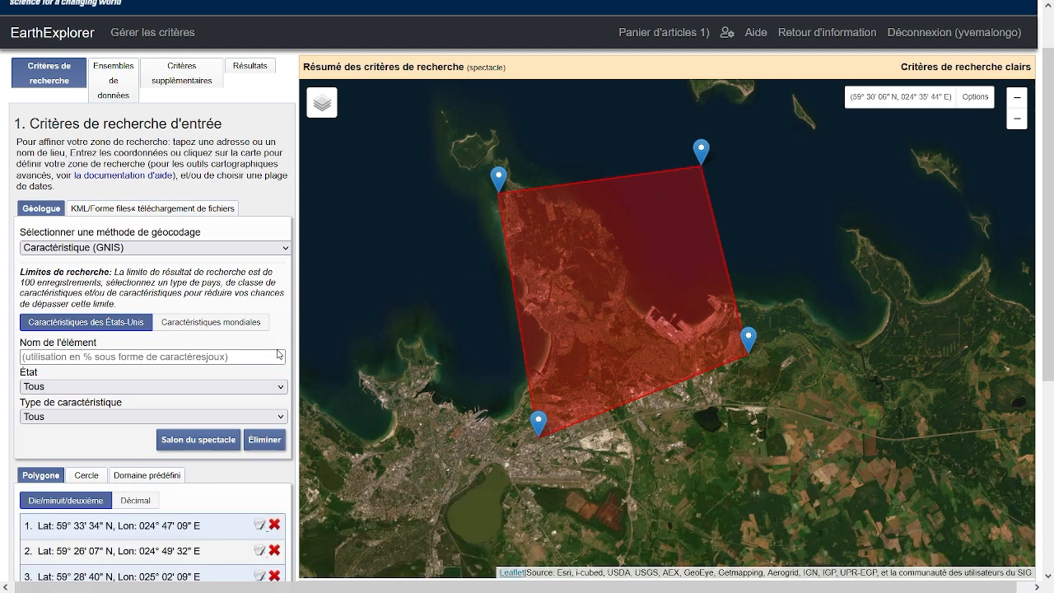
- Set the search date range from 05/04/2025 to 06/14/2025
scroll(293, 368, "down", 3)
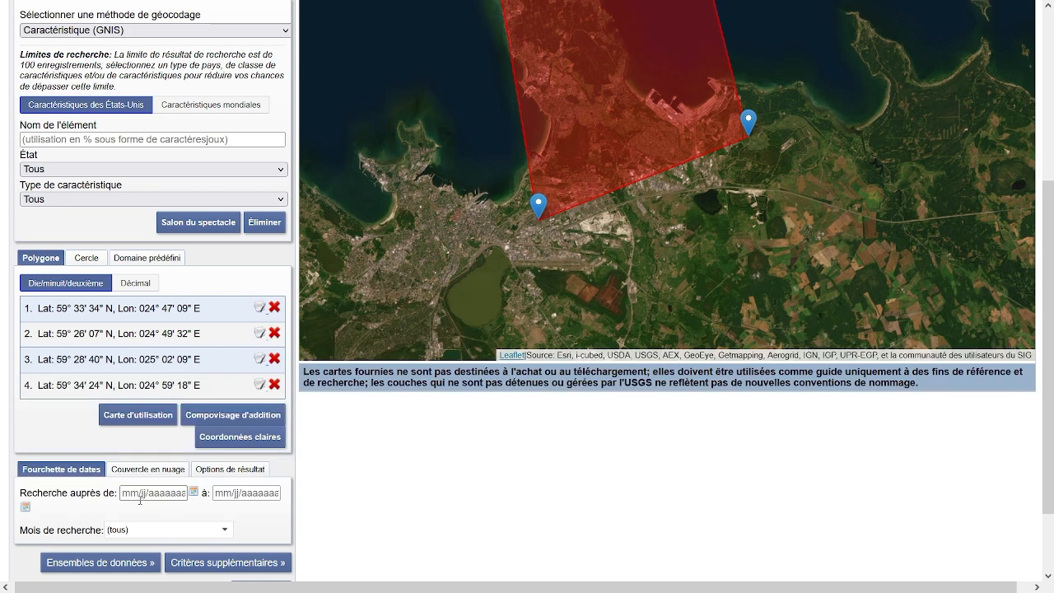
left_click(195, 494)
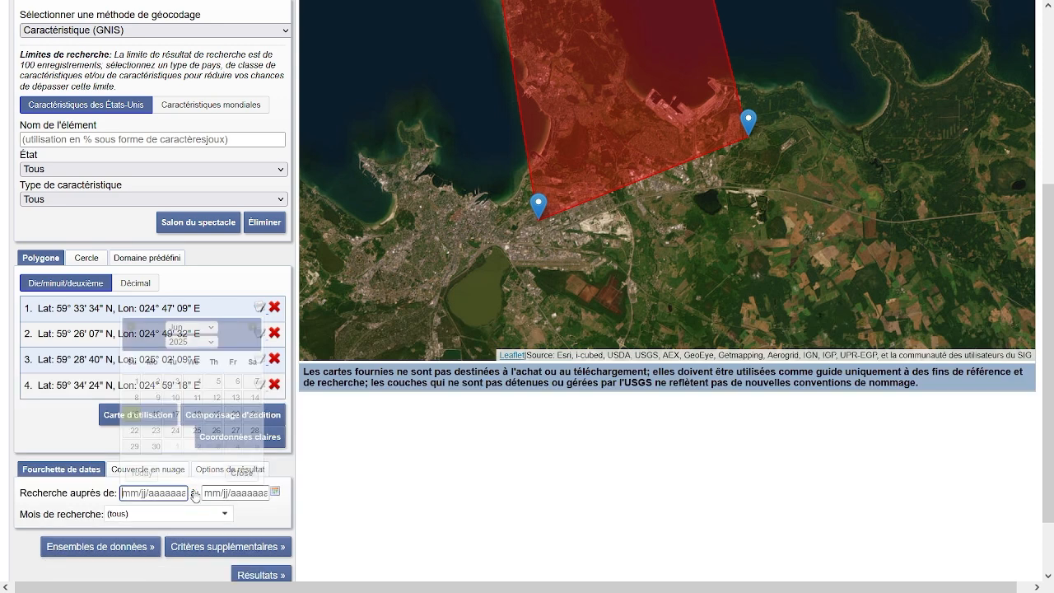
left_click(212, 329)
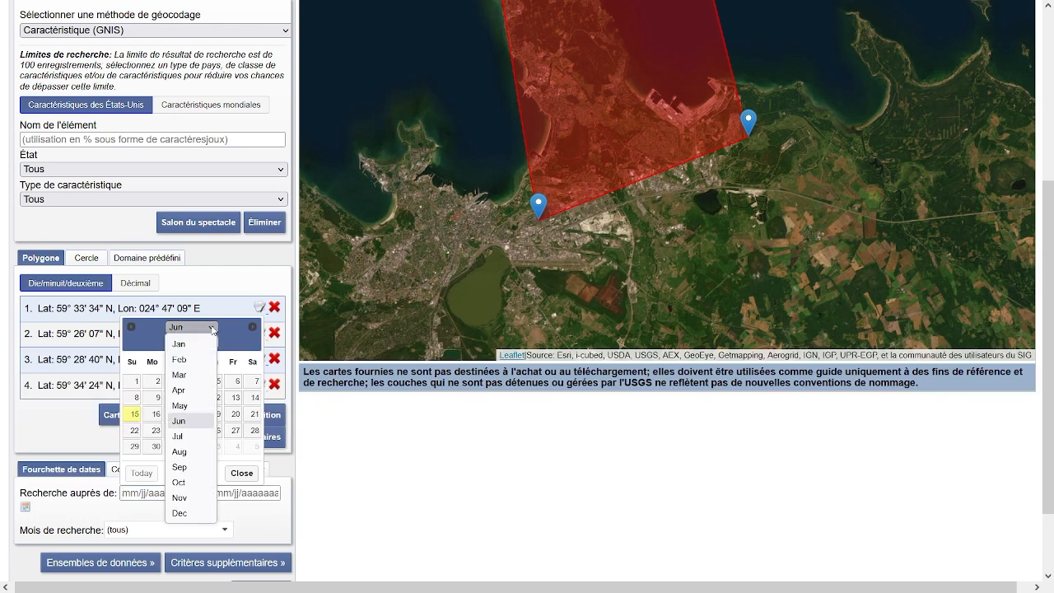
left_click(180, 406)
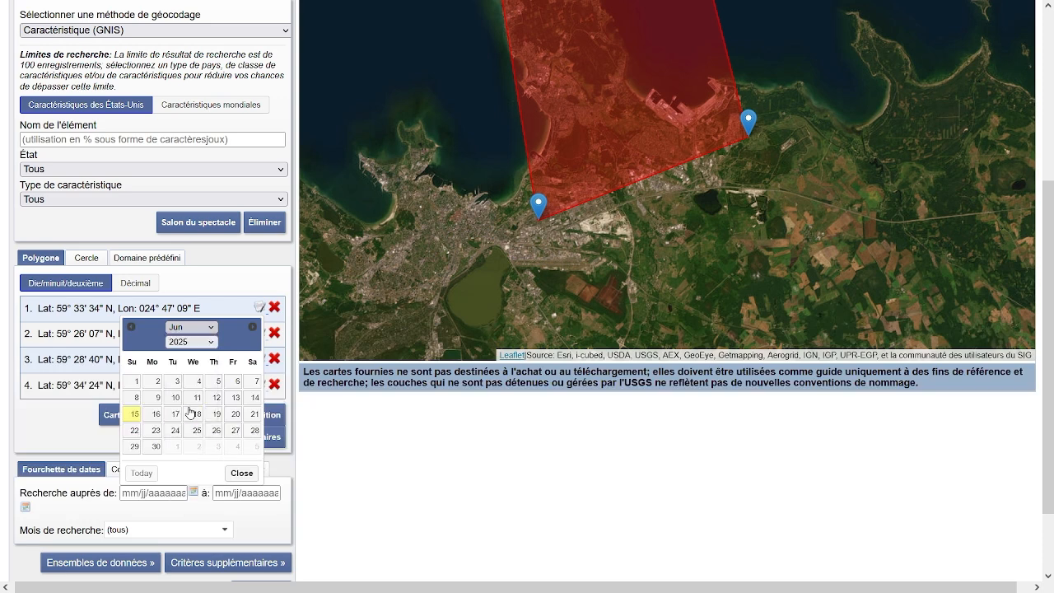
left_click(193, 493)
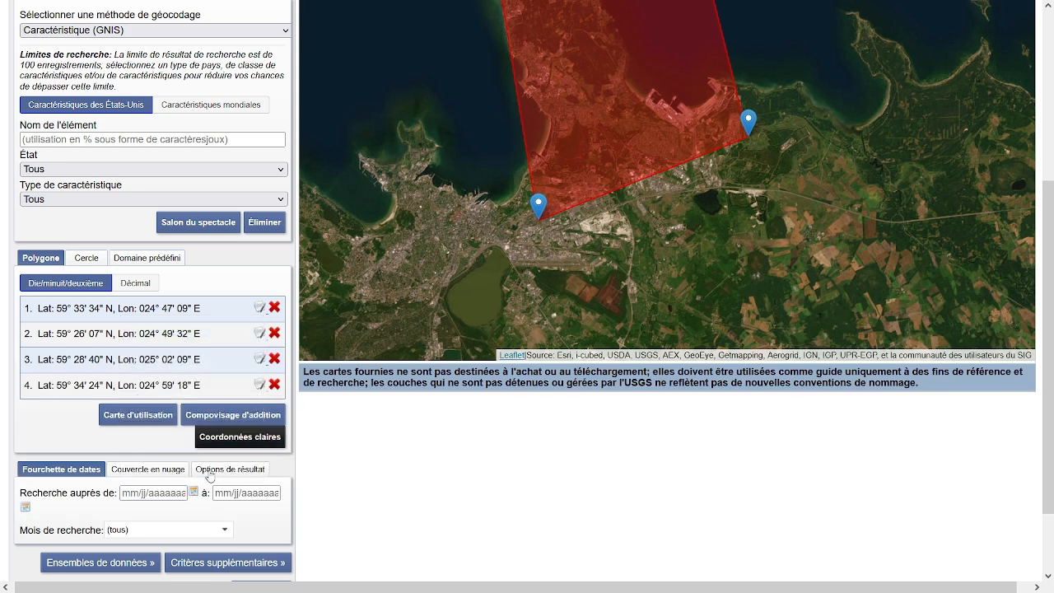
left_click(193, 493)
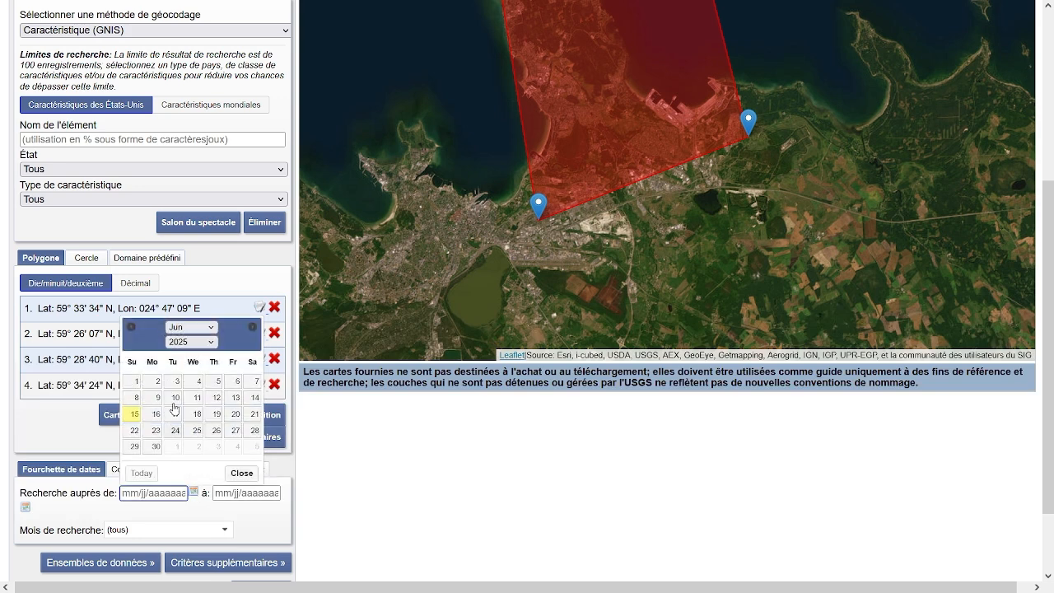
left_click(197, 328)
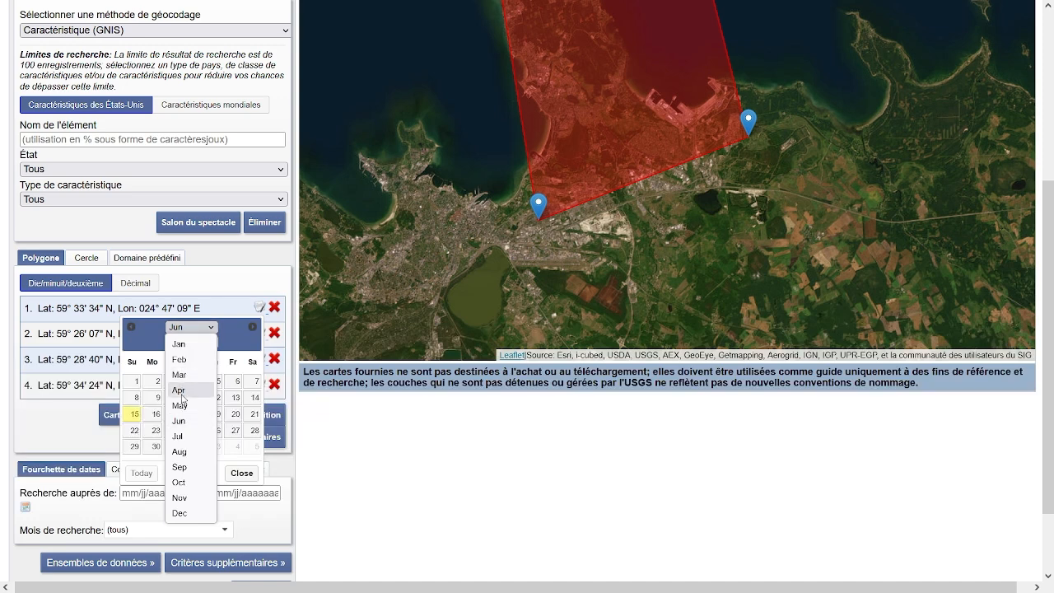
left_click(186, 406)
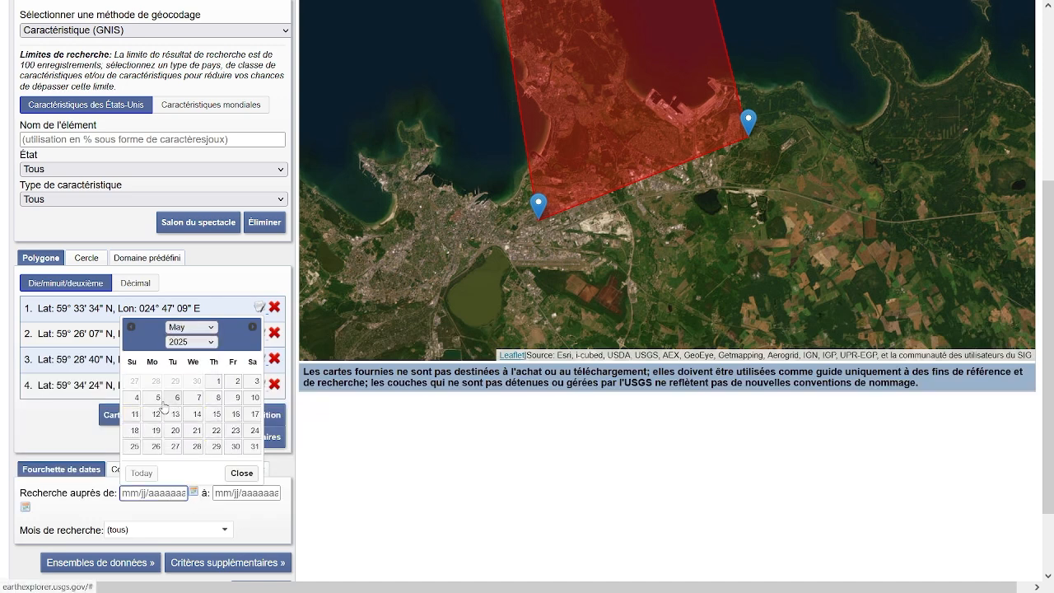
left_click(137, 399)
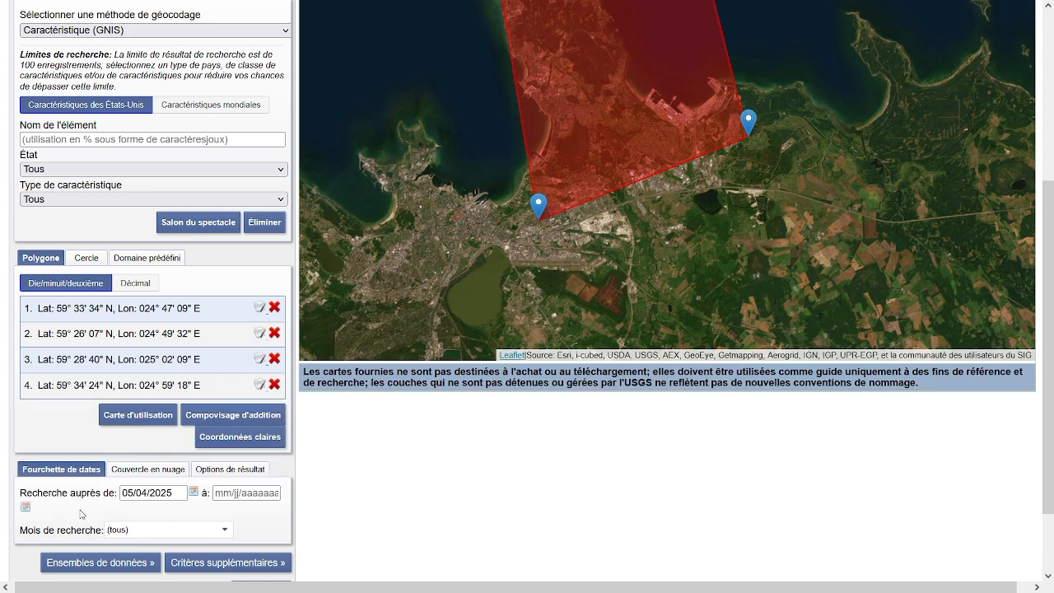
left_click(26, 508)
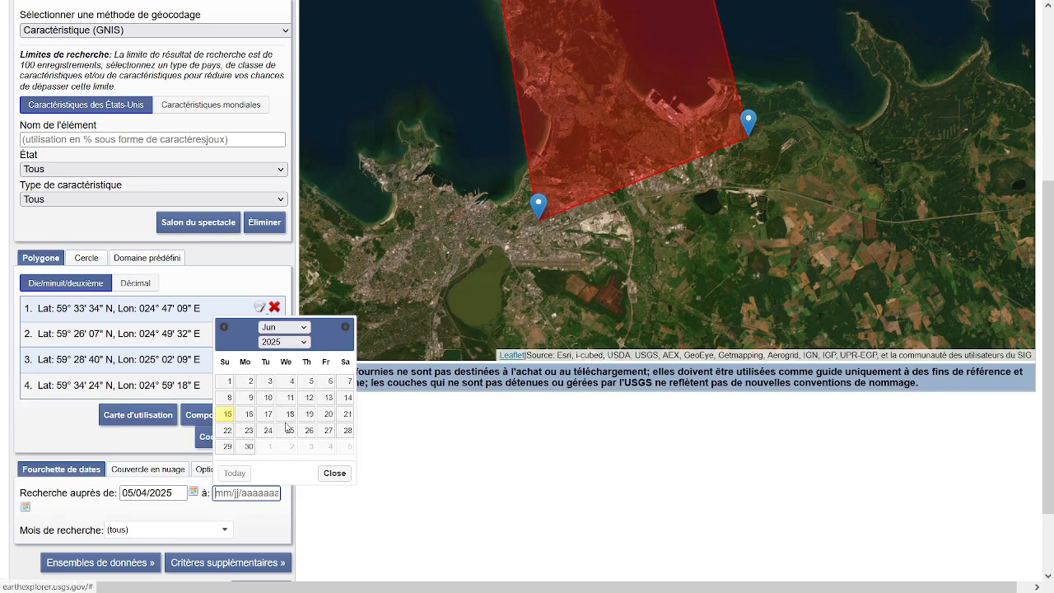
left_click(346, 397)
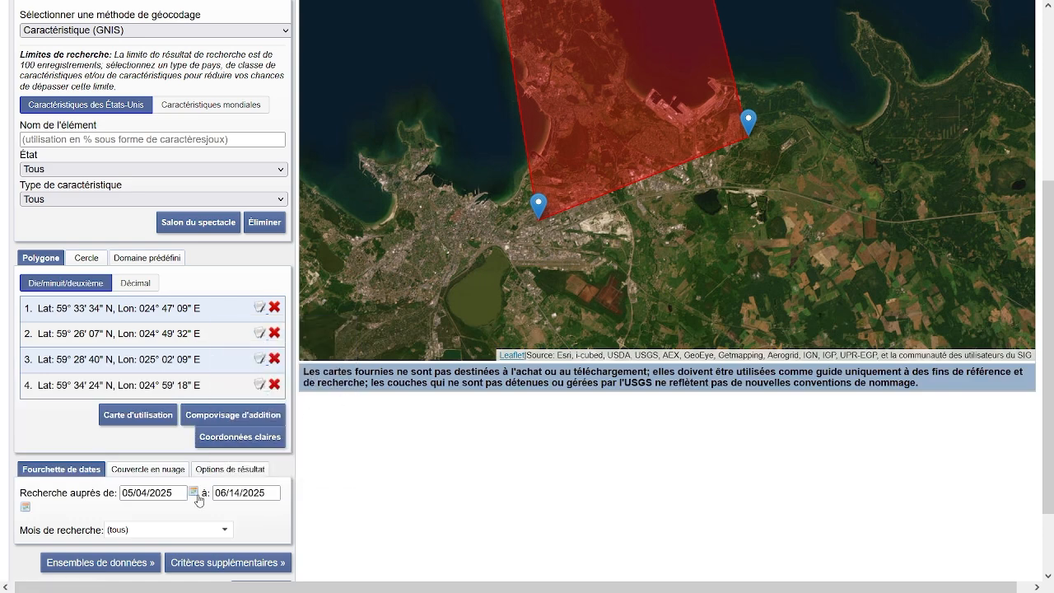
- Set the cloud cover range to 25% - 100% in the search criteria
scroll(268, 517, "down", 1)
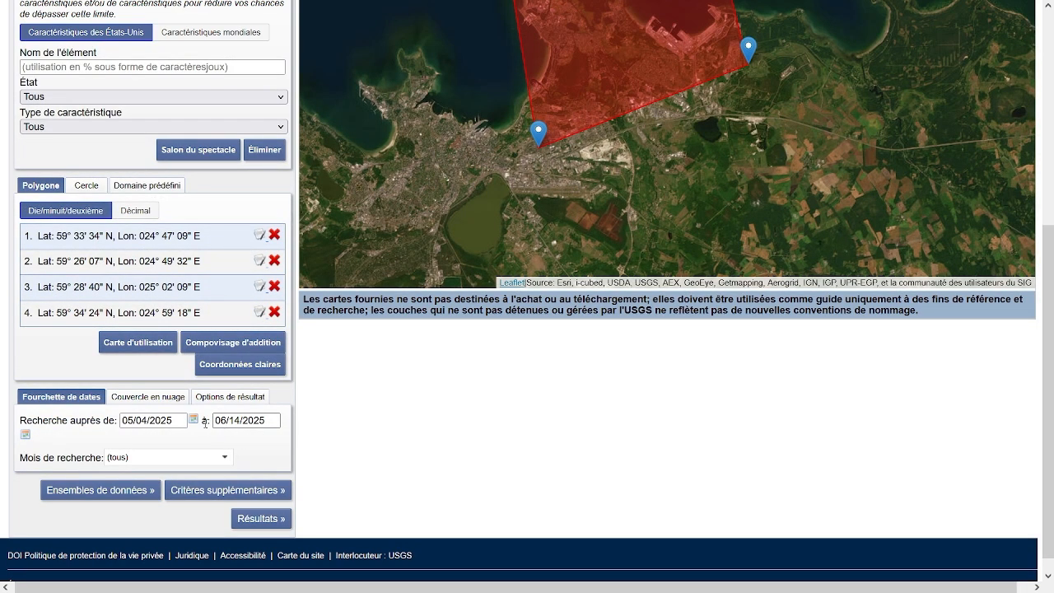
left_click(148, 420)
left_click(149, 399)
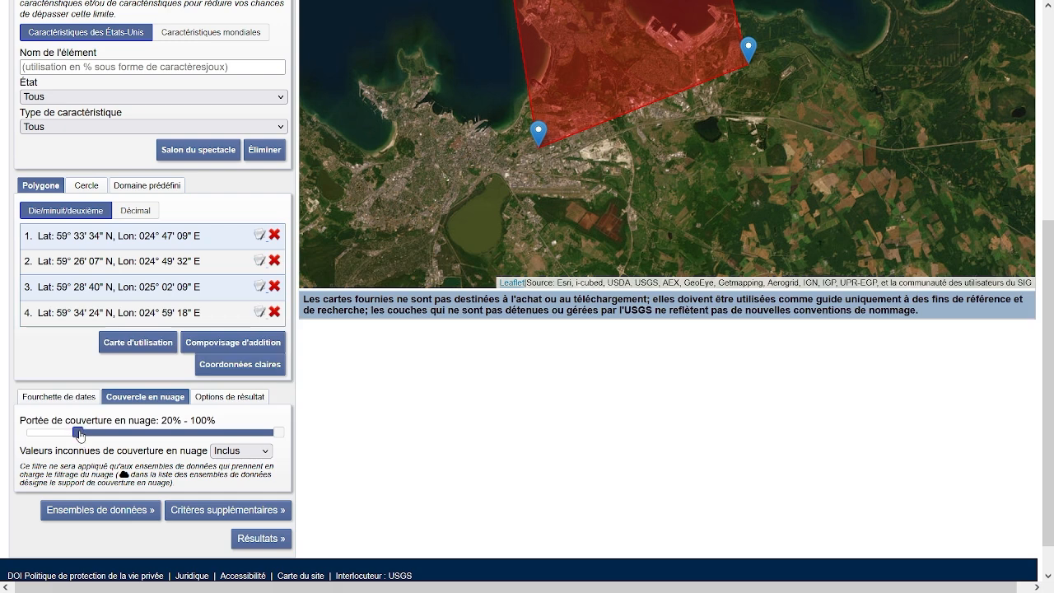
left_click_drag(80, 434, 92, 442)
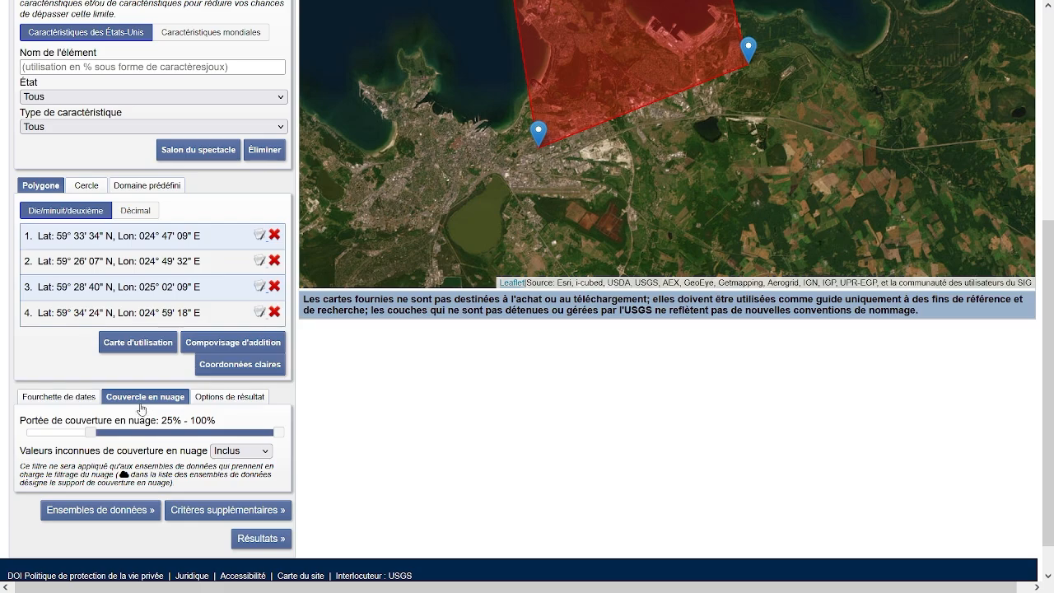
- Go to the data set selection and review the Landsat Collection 2 Level 1 entries, keeping Landsat 8-9 OLI/TIRS C2 L1 checked
scroll(145, 396, "up", 5)
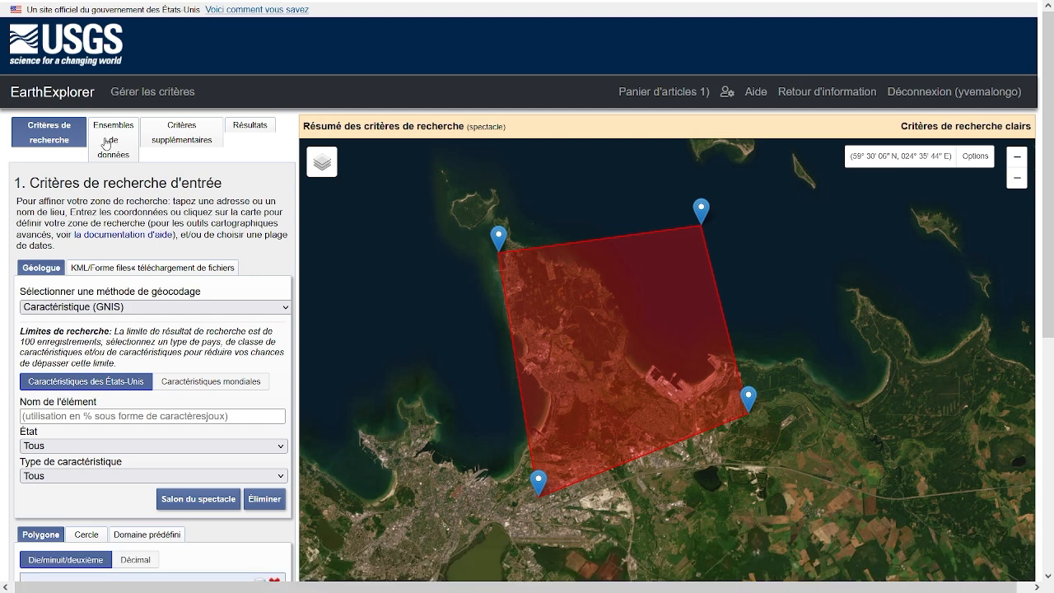
left_click(106, 146)
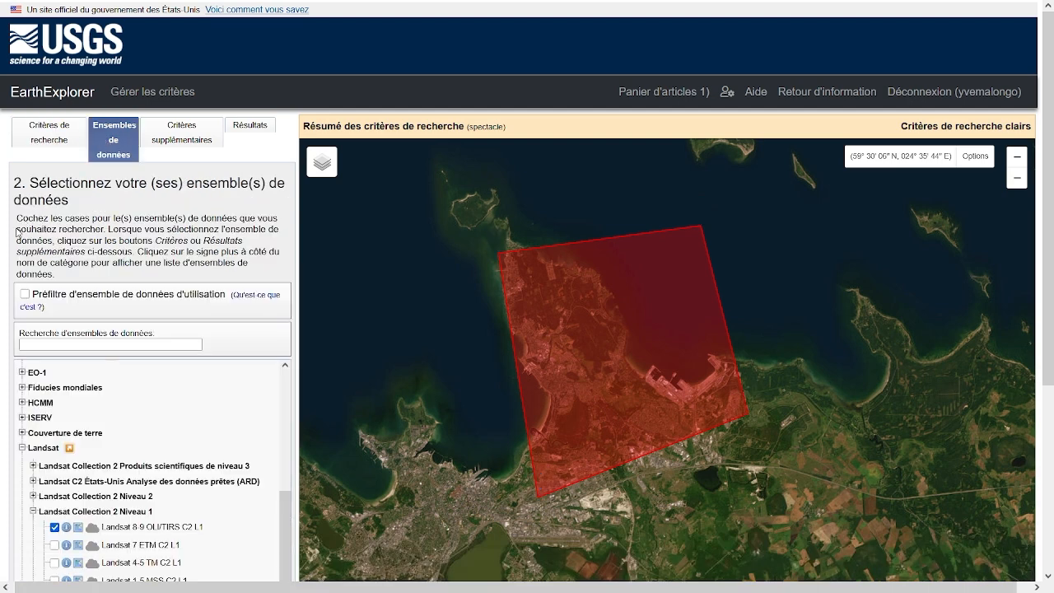
scroll(20, 247, "down", 3)
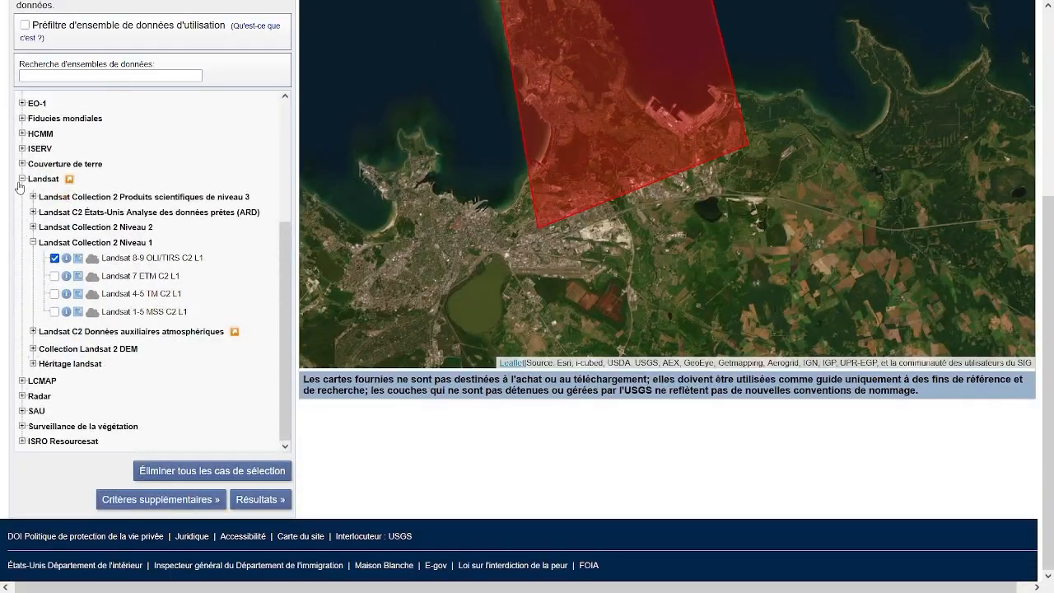
left_click(21, 179)
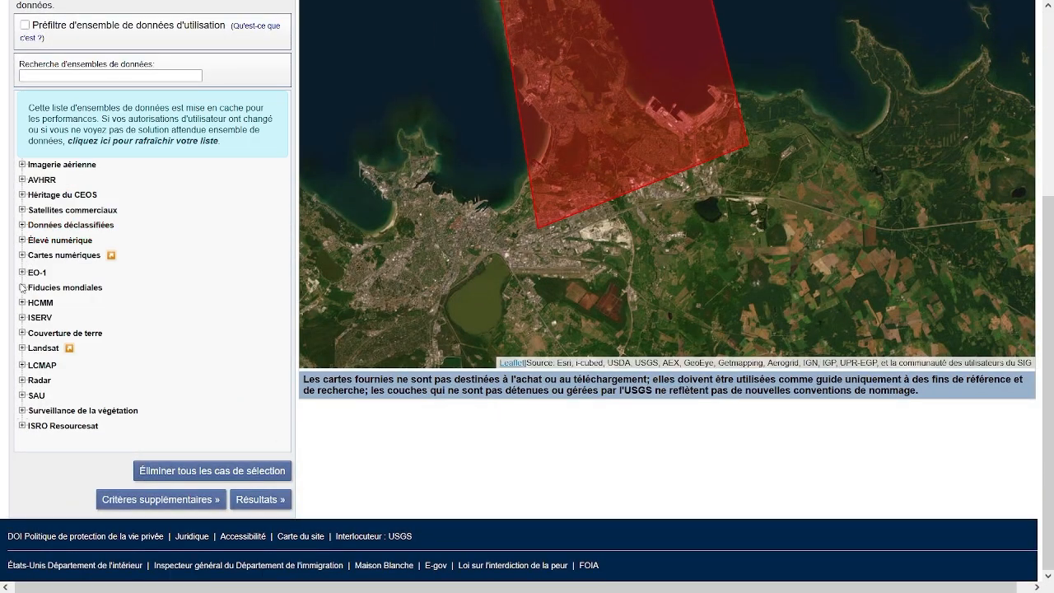
left_click(22, 348)
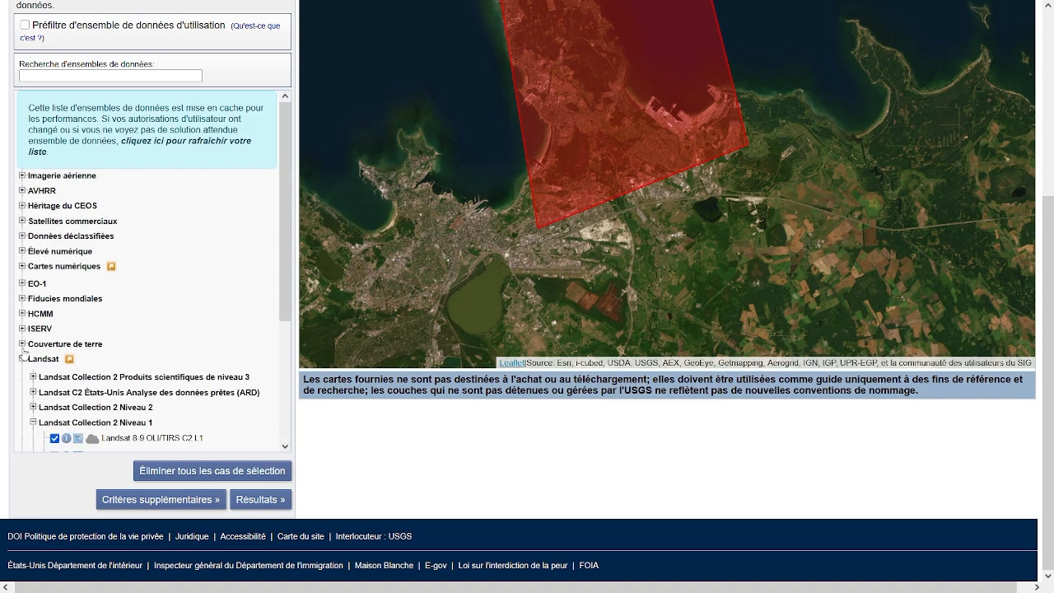
scroll(46, 325, "down", 2)
scroll(46, 327, "down", 1)
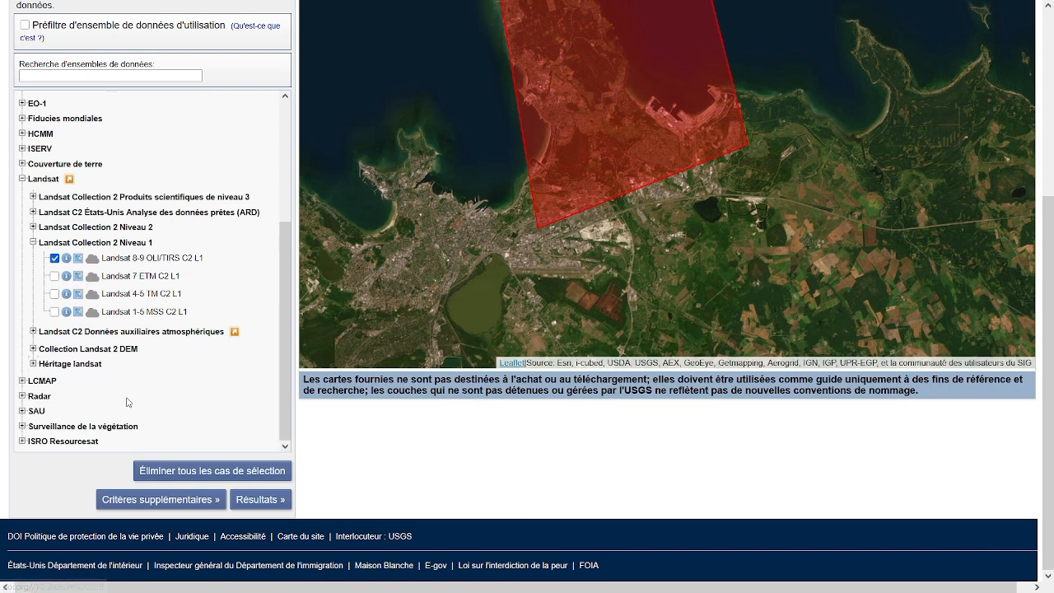
- Run the search and review the Landsat 8-9 OLI/TIRS C2 L1 scenes on the first results page
left_click(250, 505)
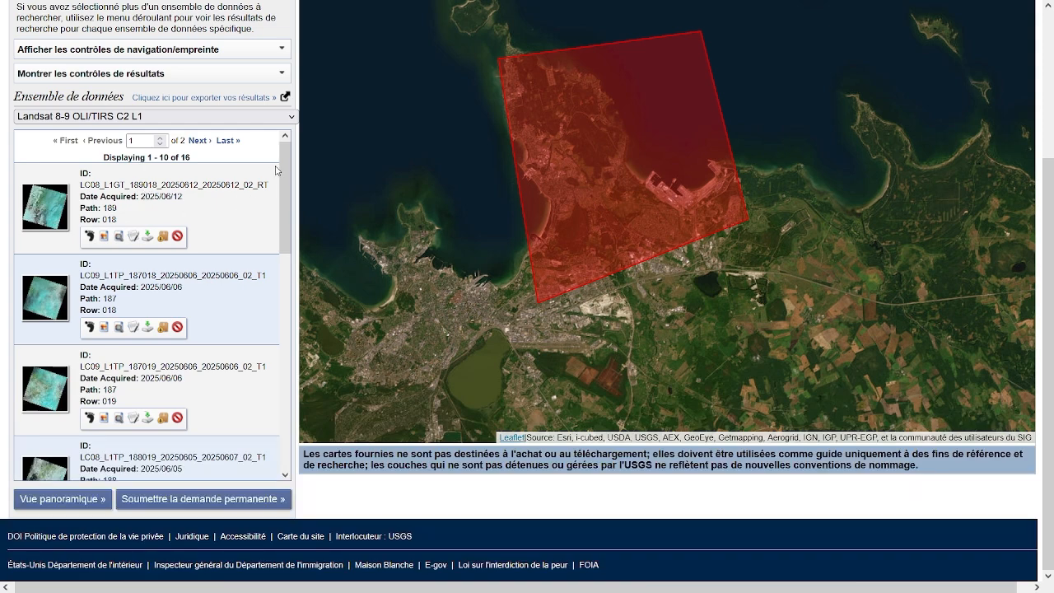
scroll(283, 170, "down", 3)
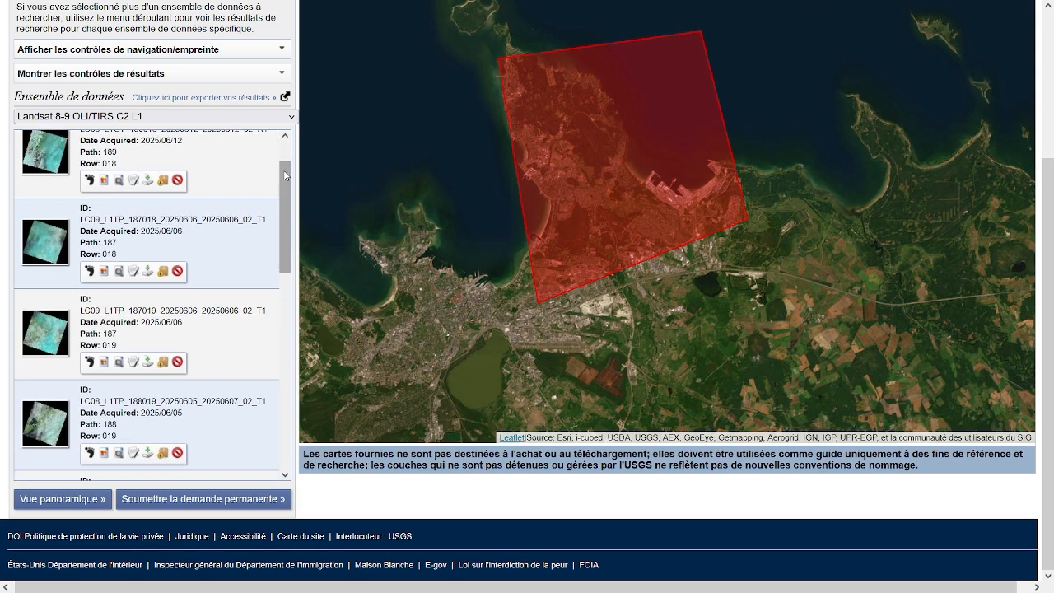
scroll(281, 181, "down", 10)
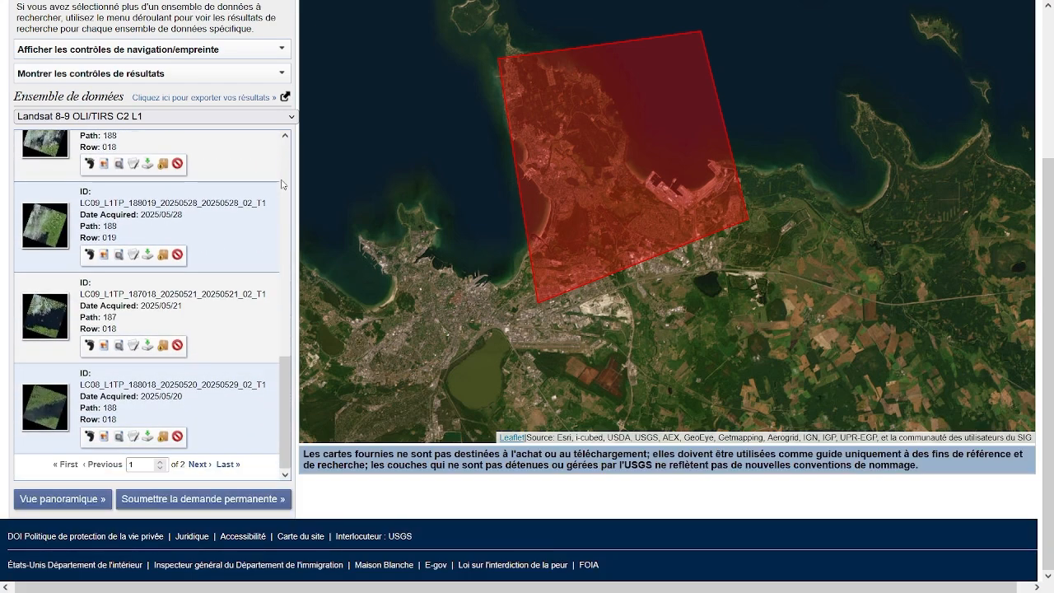
scroll(282, 182, "up", 8)
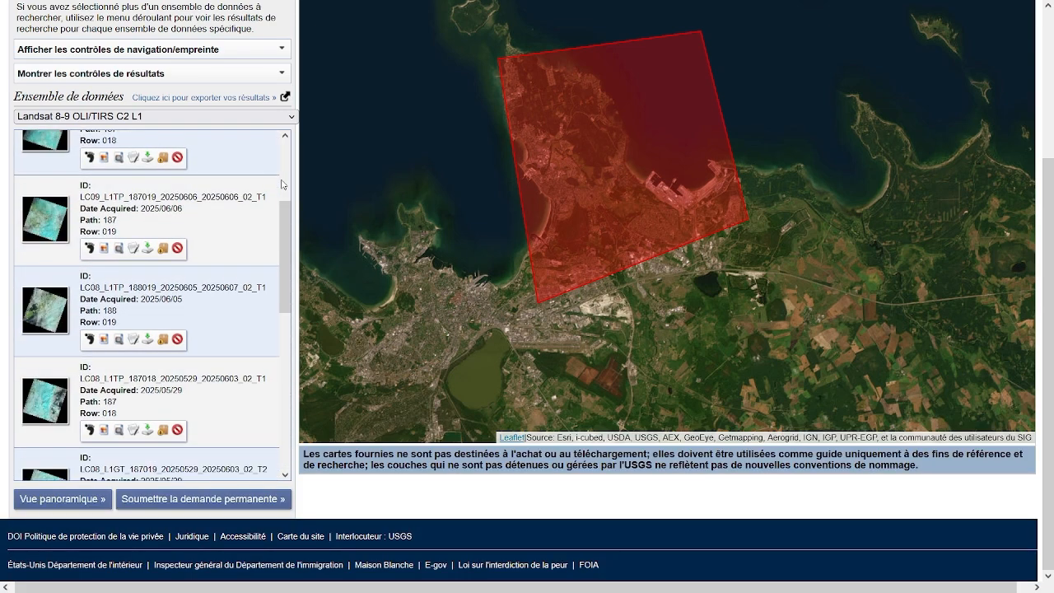
scroll(282, 184, "up", 5)
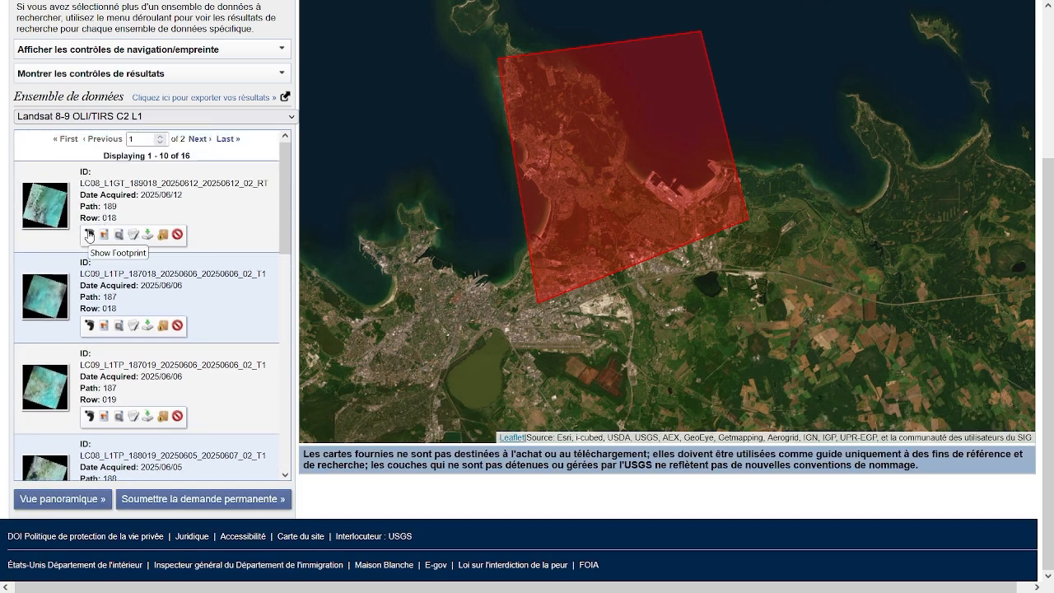
- Preview the full display of the 2025/06/12 scene and of the 2025/05/20 scene at path 188, row 018
left_click(46, 213)
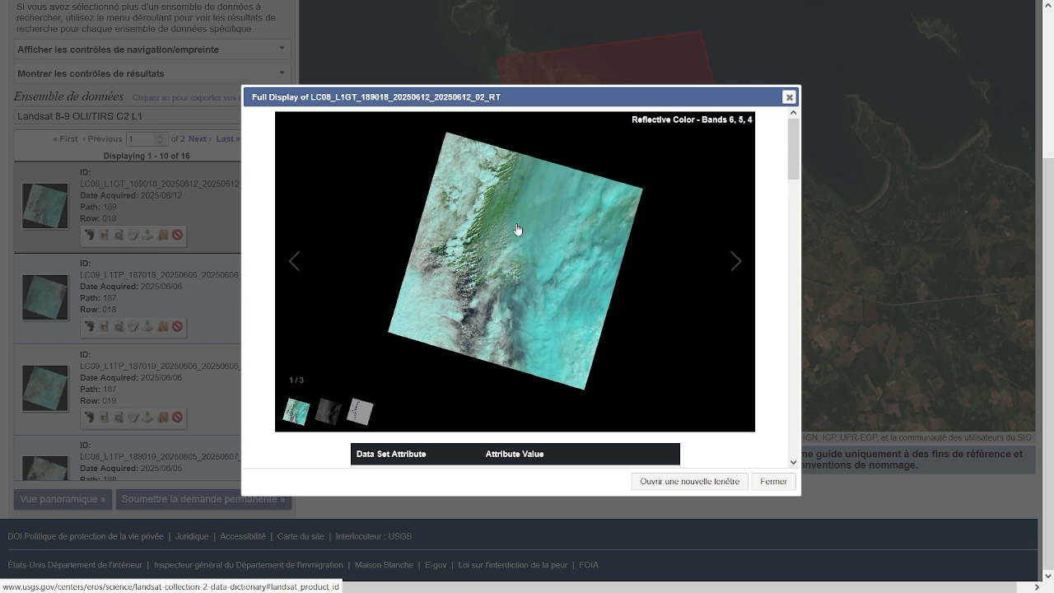
left_click(790, 98)
scroll(47, 407, "down", 7)
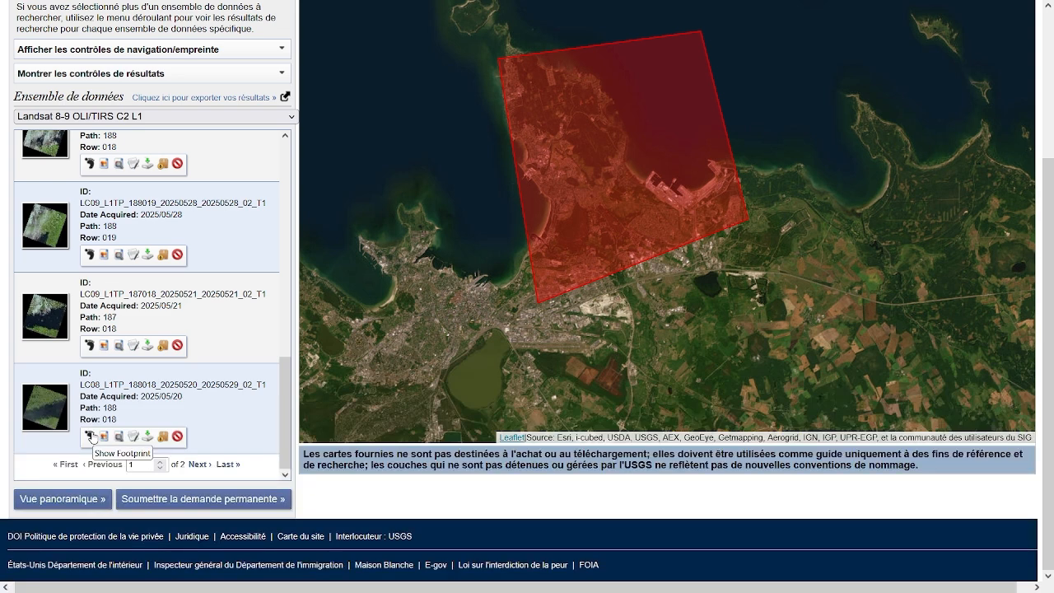
left_click(47, 405)
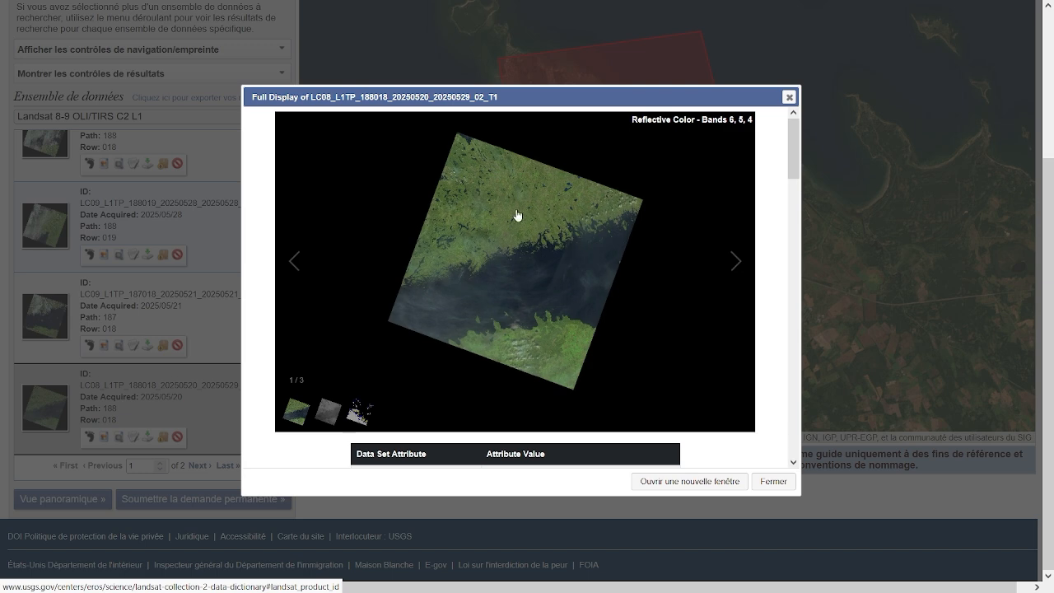
scroll(478, 200, "up", 3)
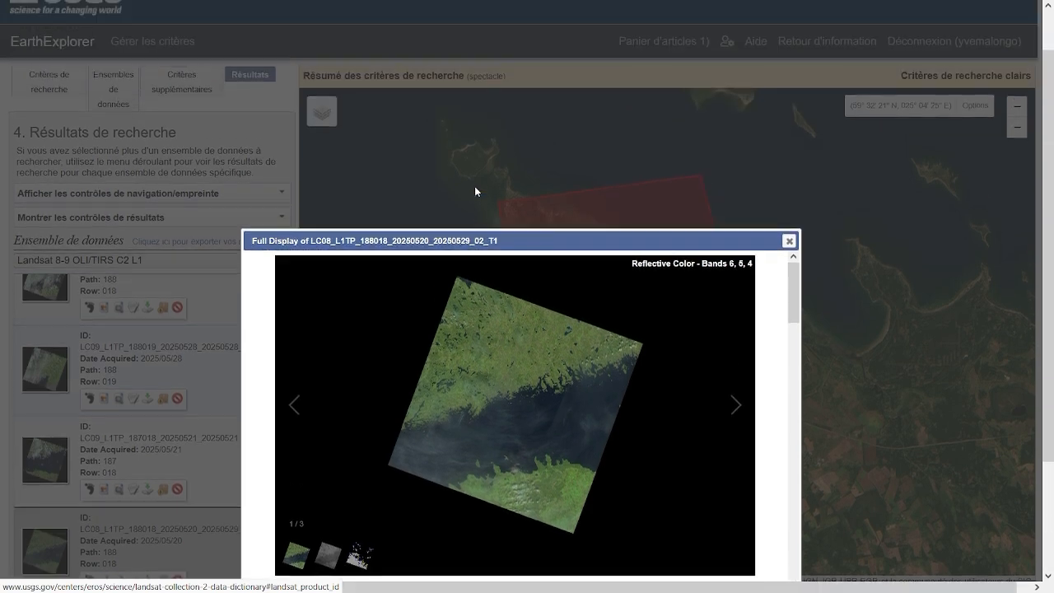
scroll(474, 200, "down", 3)
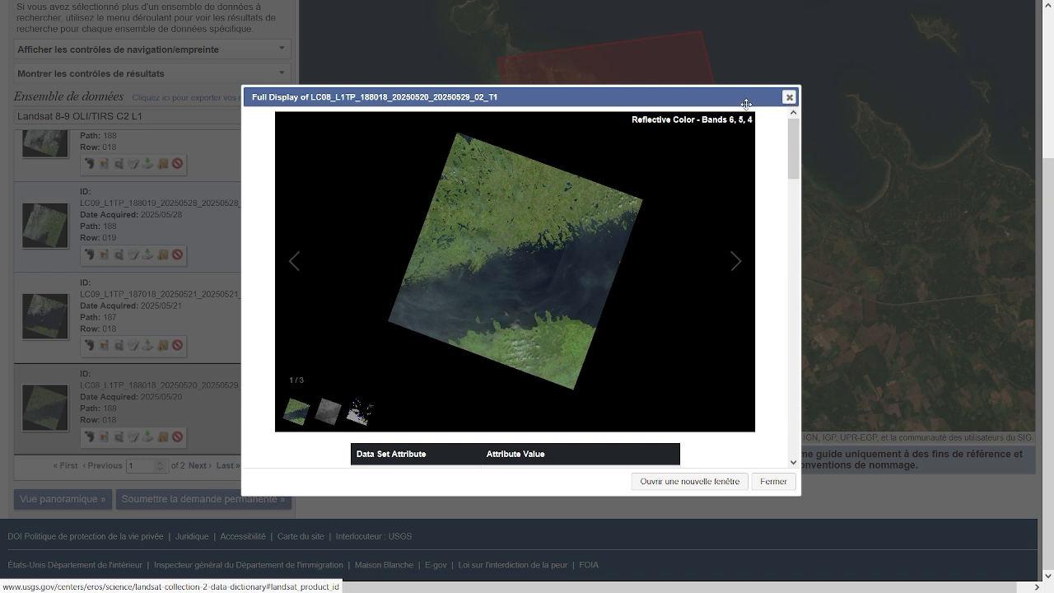
left_click(788, 98)
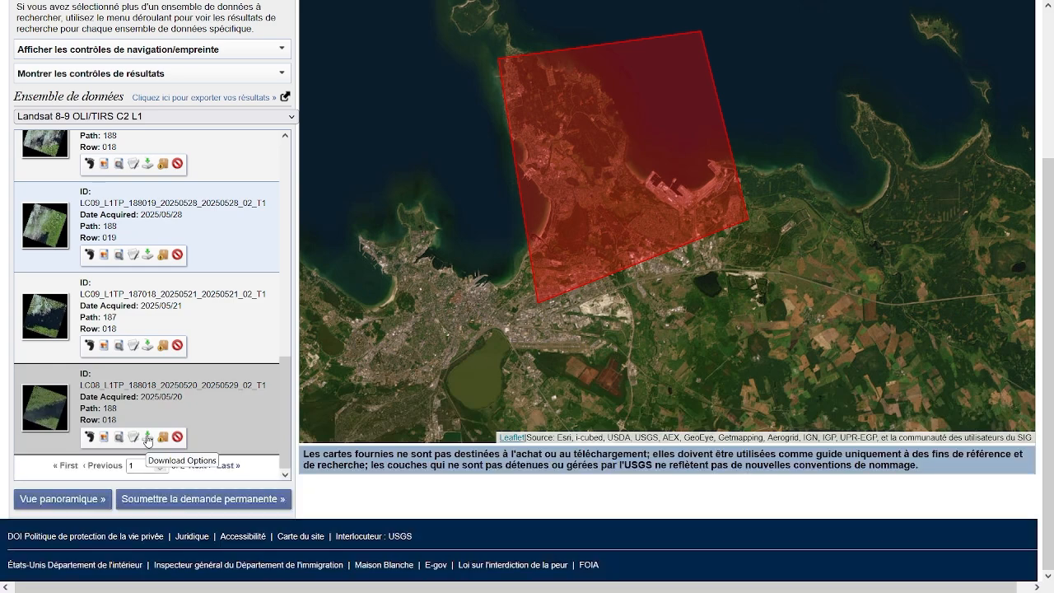
- Download the B5.TIF band file from the Level-1 product bundle of scene LC08_L1TP_188018_20250520_20250529_02_T1
left_click(147, 439)
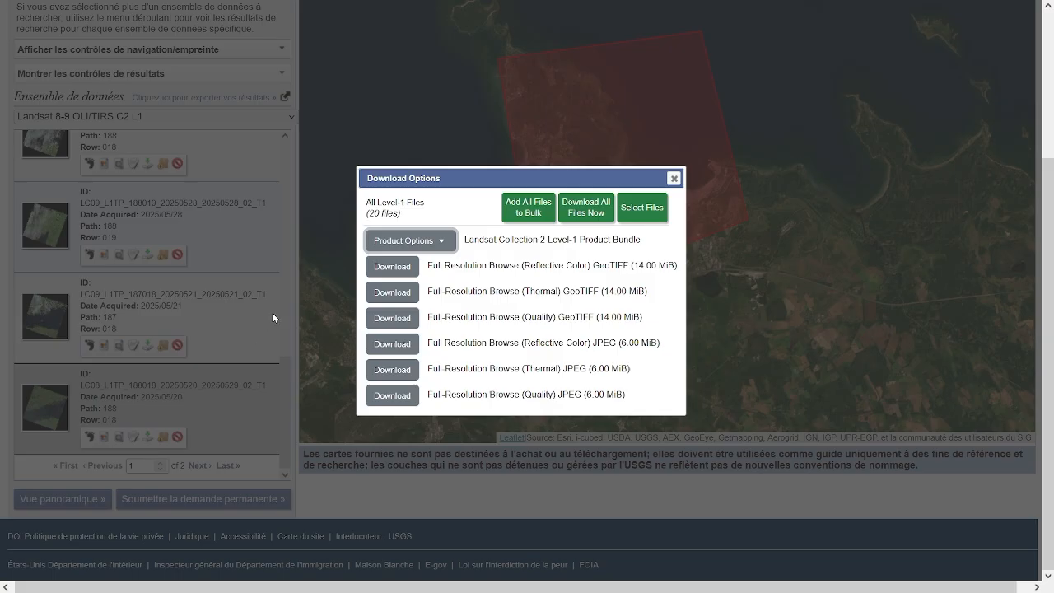
left_click(443, 240)
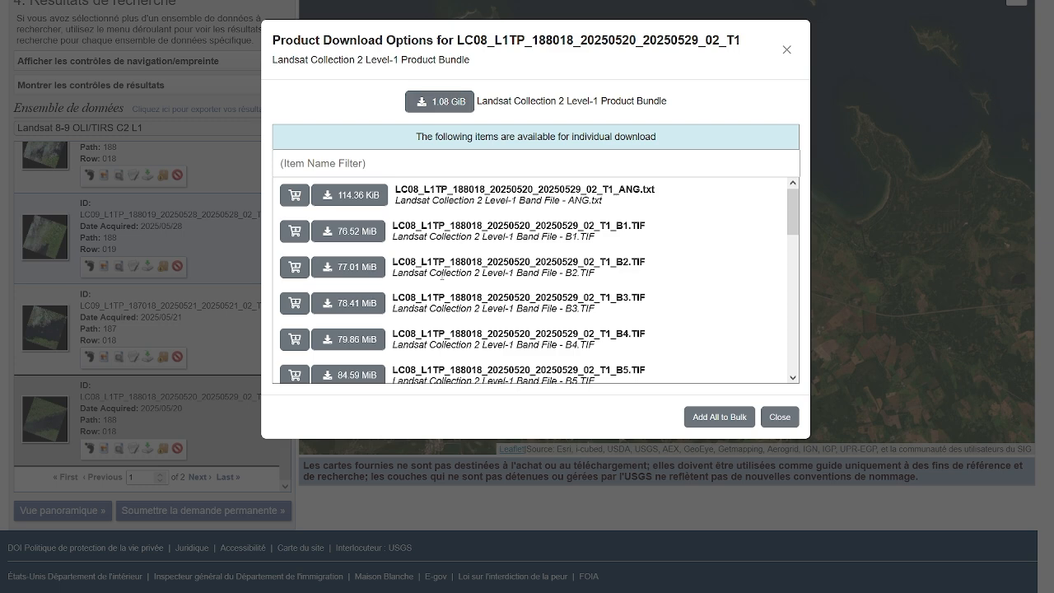
scroll(466, 238, "down", 2)
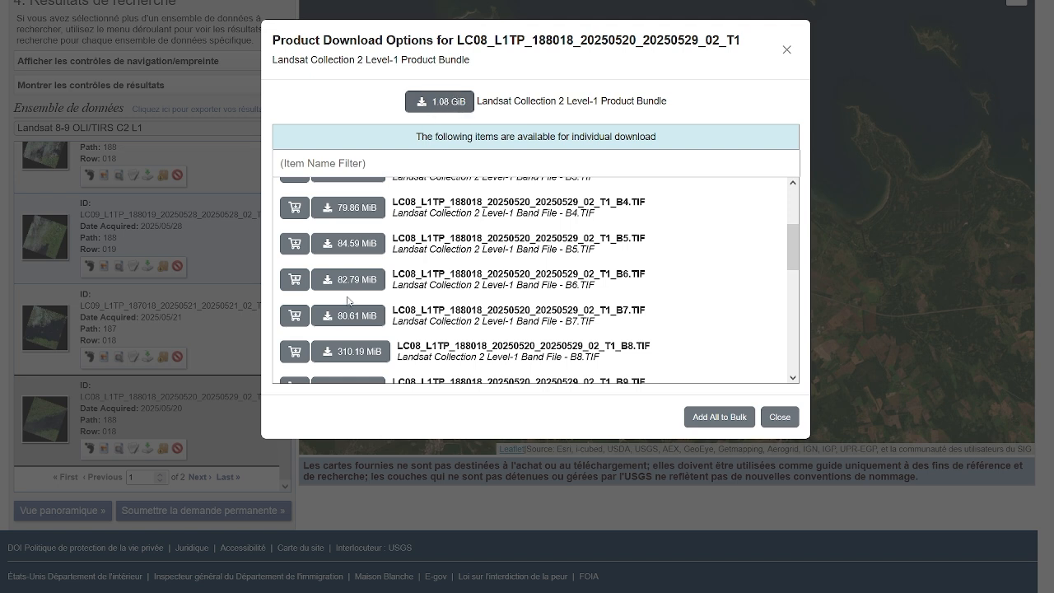
left_click(351, 246)
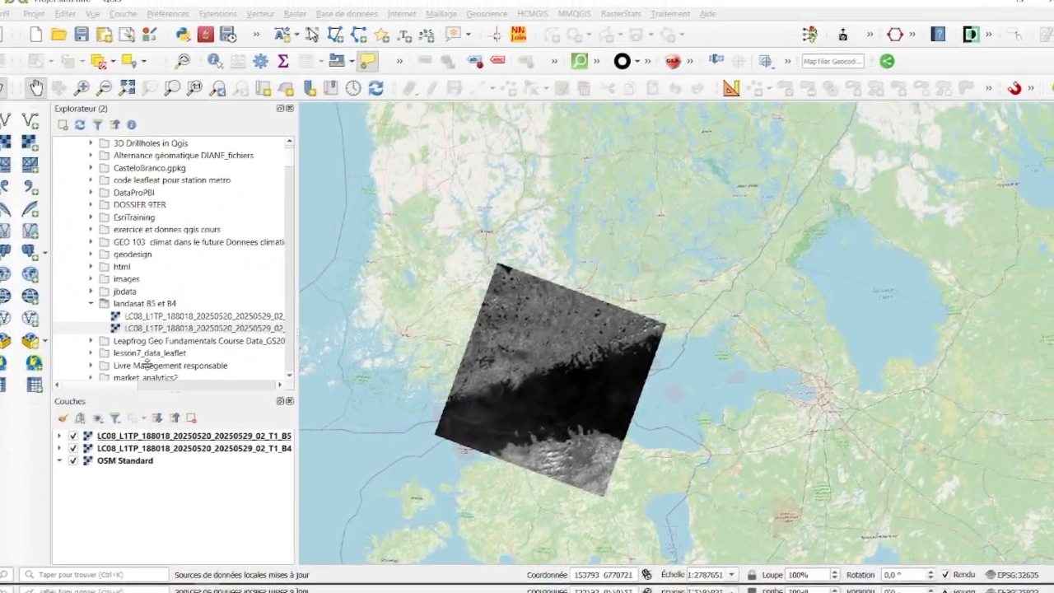
- In QGIS, give the layer list more room and examine the loaded Landsat band raster over the OSM Standard base map
left_click_drag(145, 387, 145, 321)
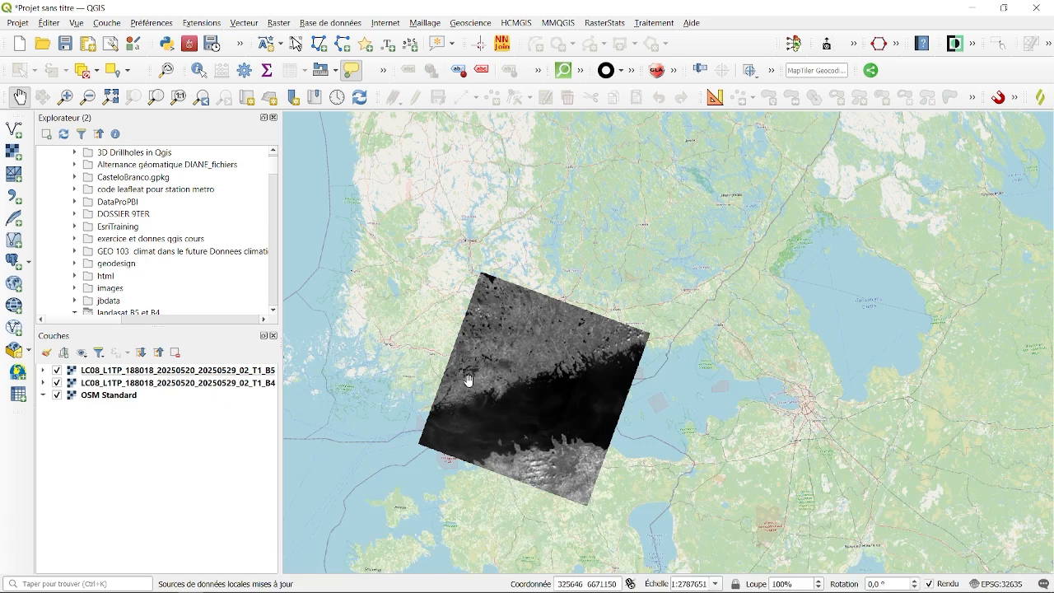
left_click_drag(469, 381, 519, 314)
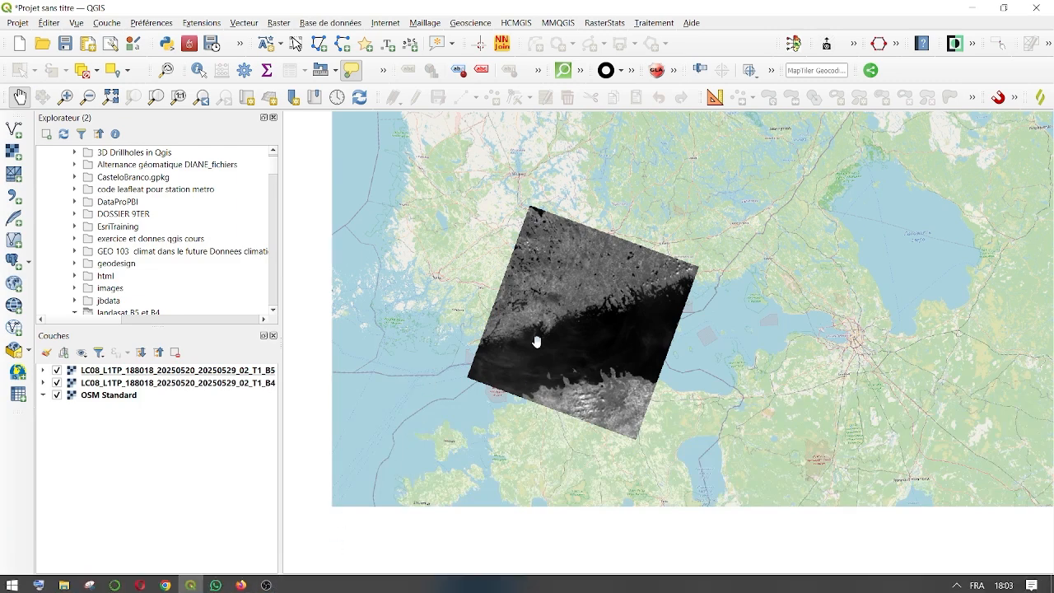
scroll(544, 315, "up", 1)
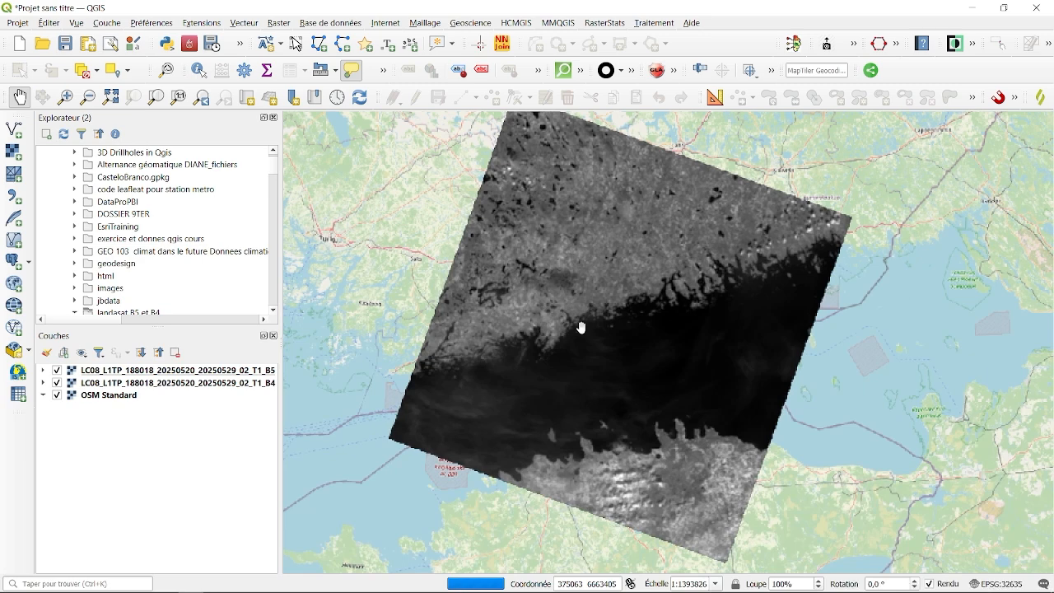
left_click_drag(582, 327, 527, 337)
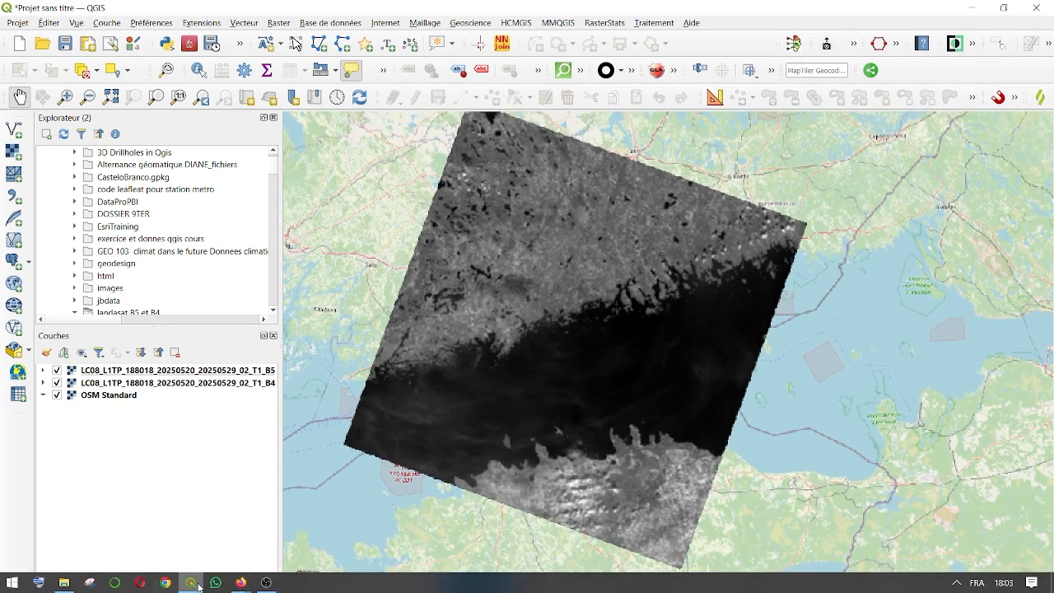
- Switch to the USGS Landsat NDVI page in Firefox, find the NDVI formulas and show the page in its original English
mouse_move(242, 587)
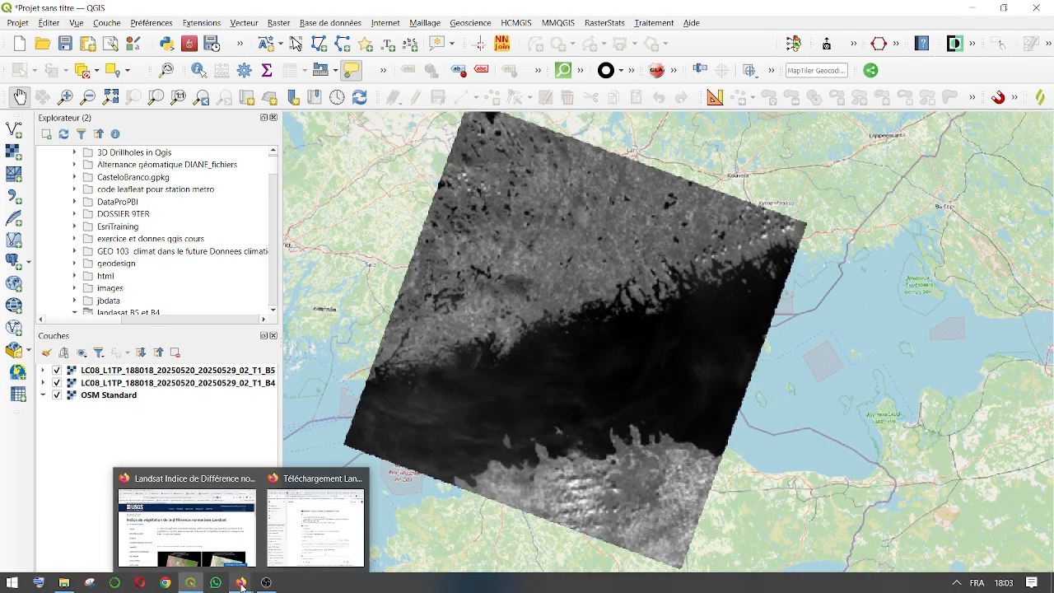
left_click(198, 523)
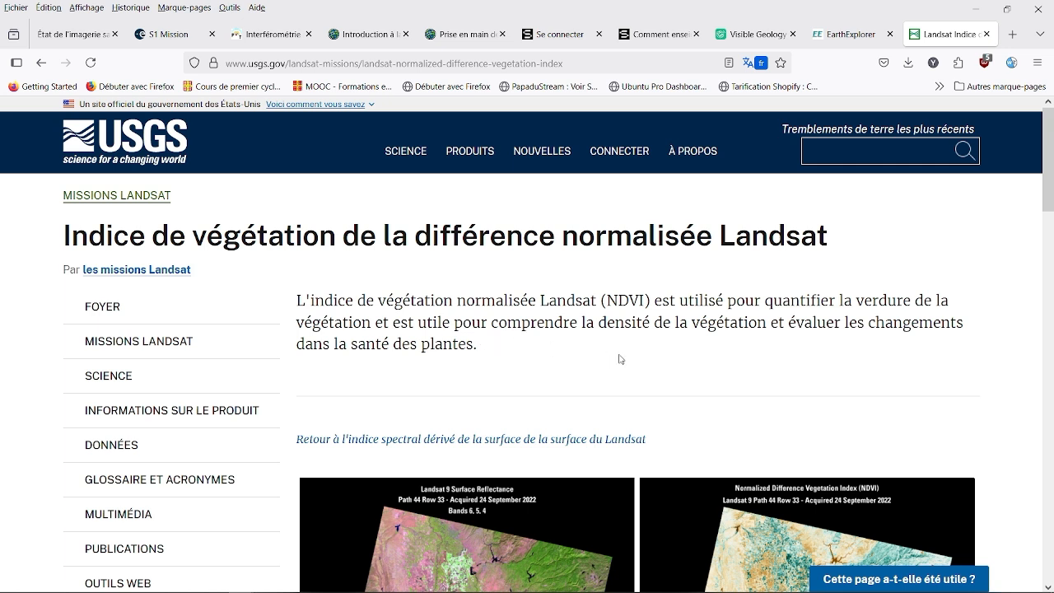
scroll(560, 339, "down", 3)
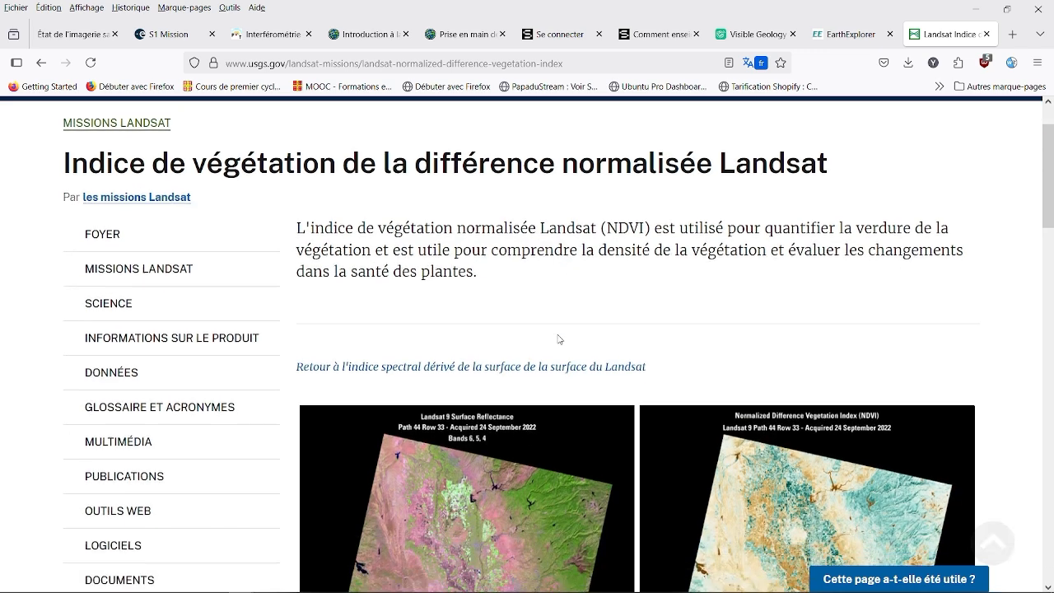
scroll(530, 298, "down", 2)
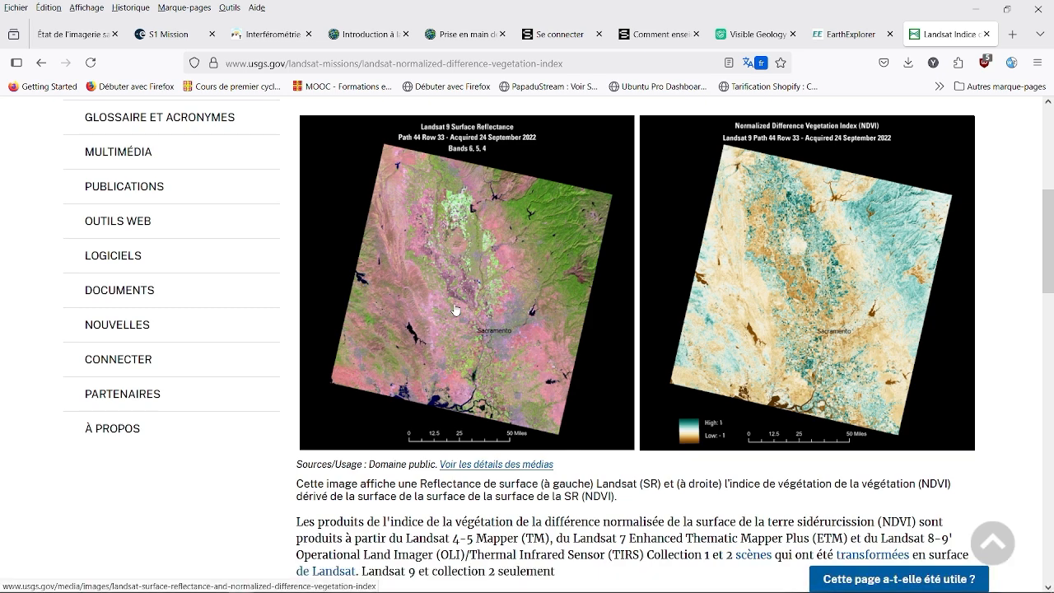
scroll(752, 303, "down", 5)
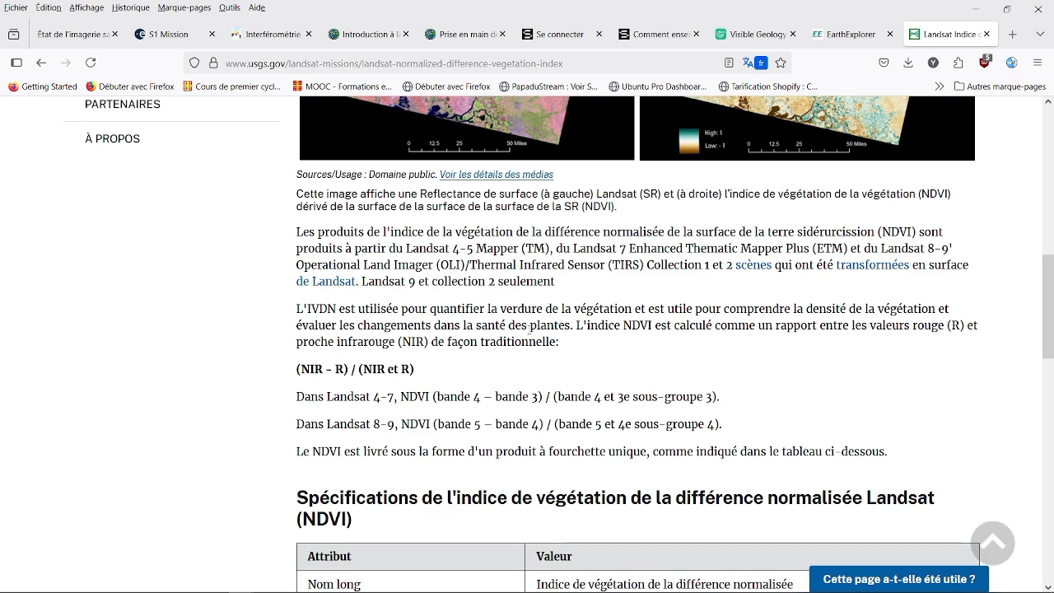
left_click(762, 72)
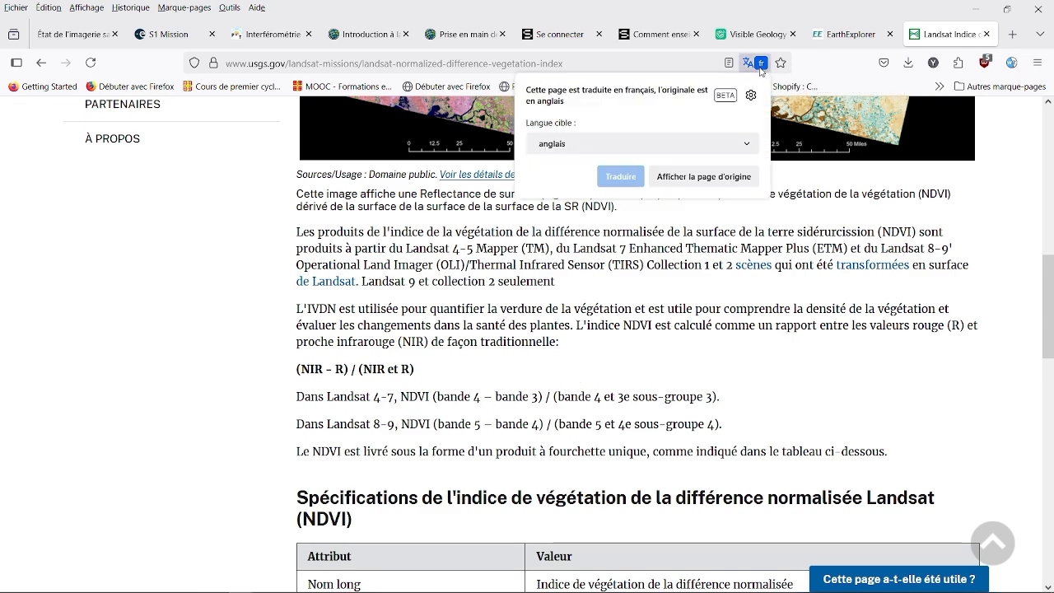
left_click(701, 176)
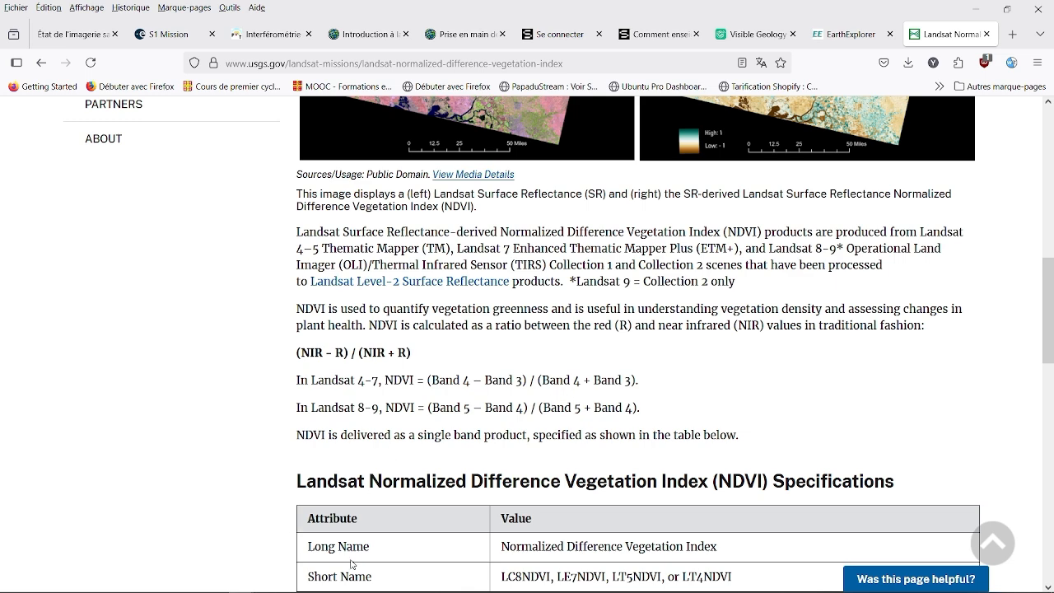
- Review the NDVI specifications table and data access notes, returning to the Landsat 8-9 formula
scroll(378, 501, "down", 3)
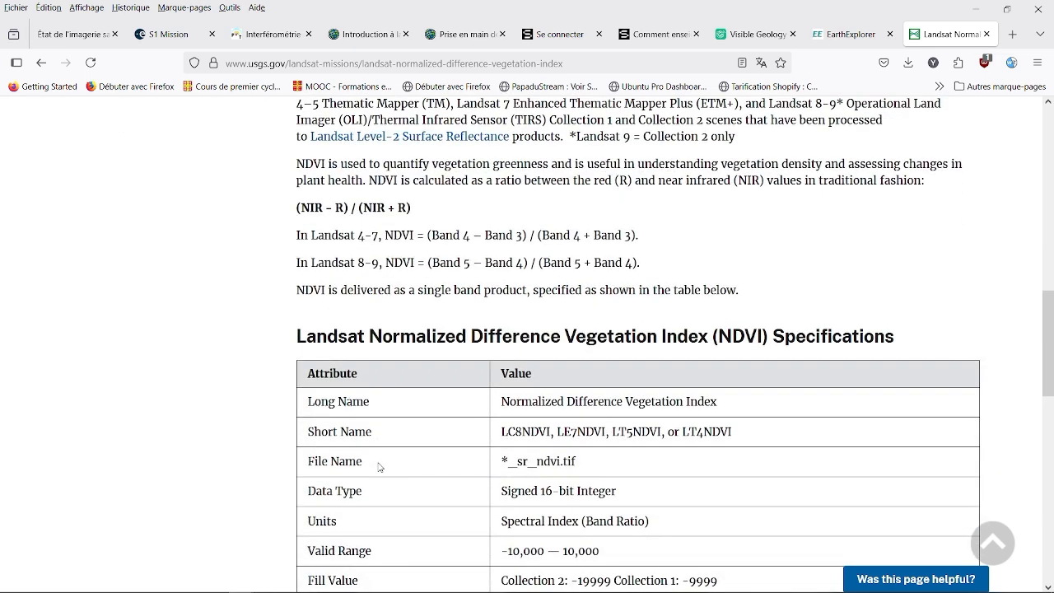
scroll(379, 468, "down", 7)
scroll(380, 467, "up", 2)
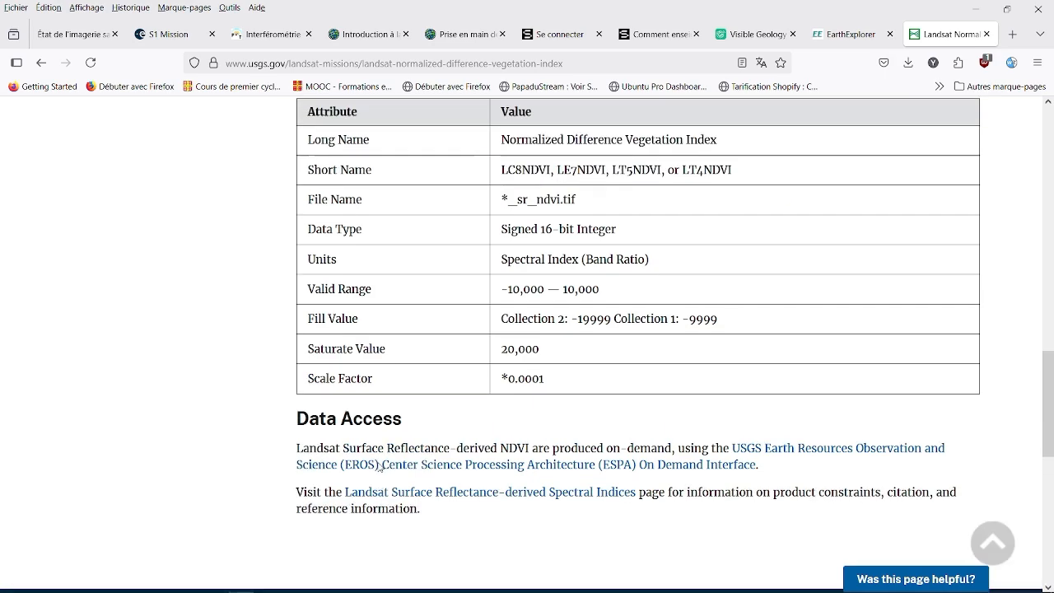
scroll(381, 467, "up", 1)
scroll(378, 465, "up", 13)
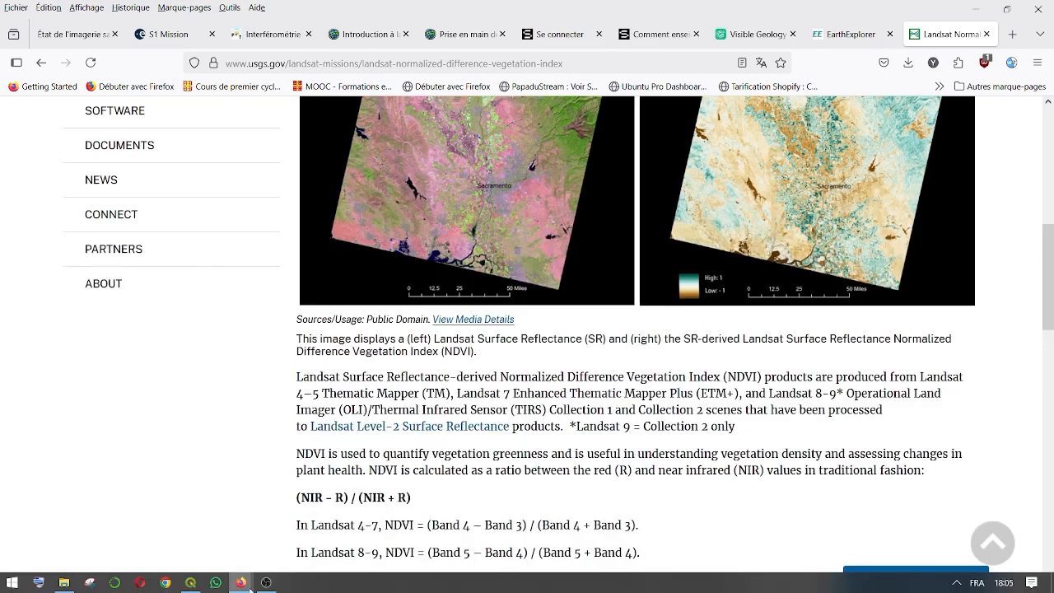
- In QGIS, start a Raster Calculator expression with the bracketed numerator: band LC08_L1TP_188018_20250520_20250529_02_T1_B5@1 minus the matching B4@1 band
left_click(190, 582)
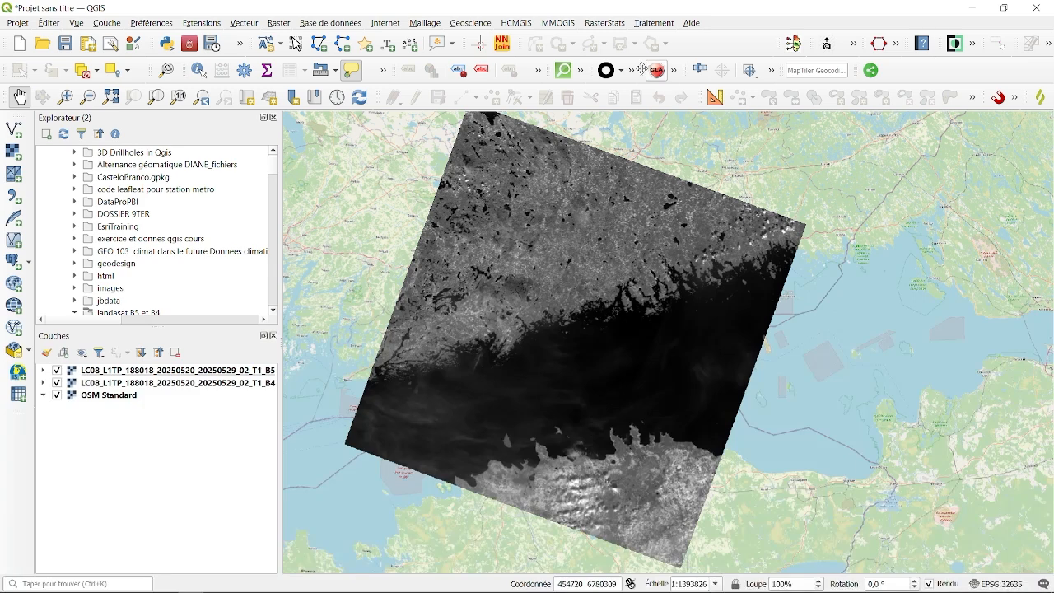
left_click(280, 23)
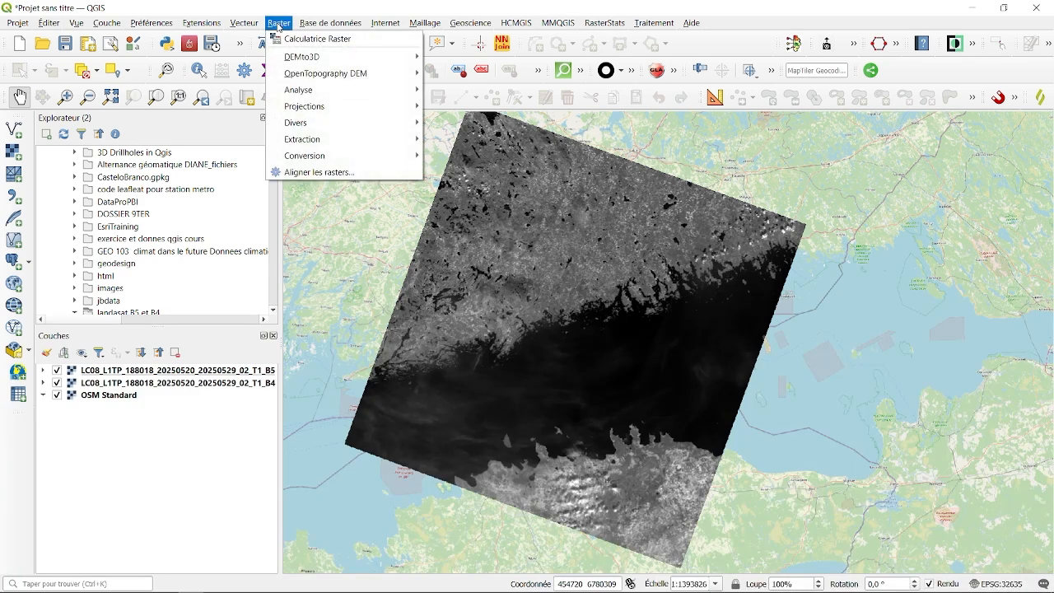
left_click(314, 40)
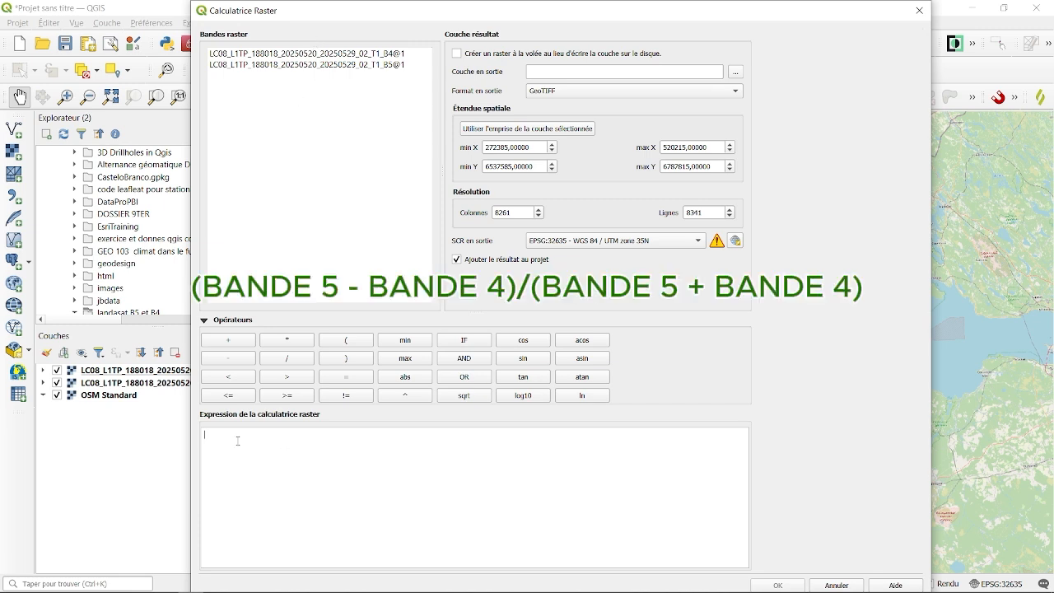
left_click(344, 341)
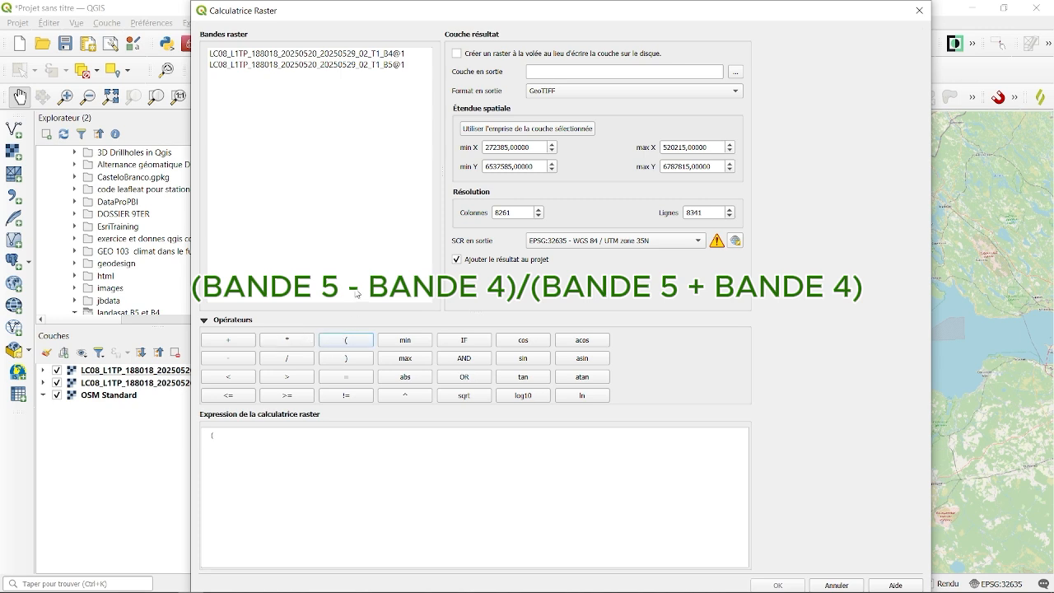
left_click(347, 361)
left_click(215, 435)
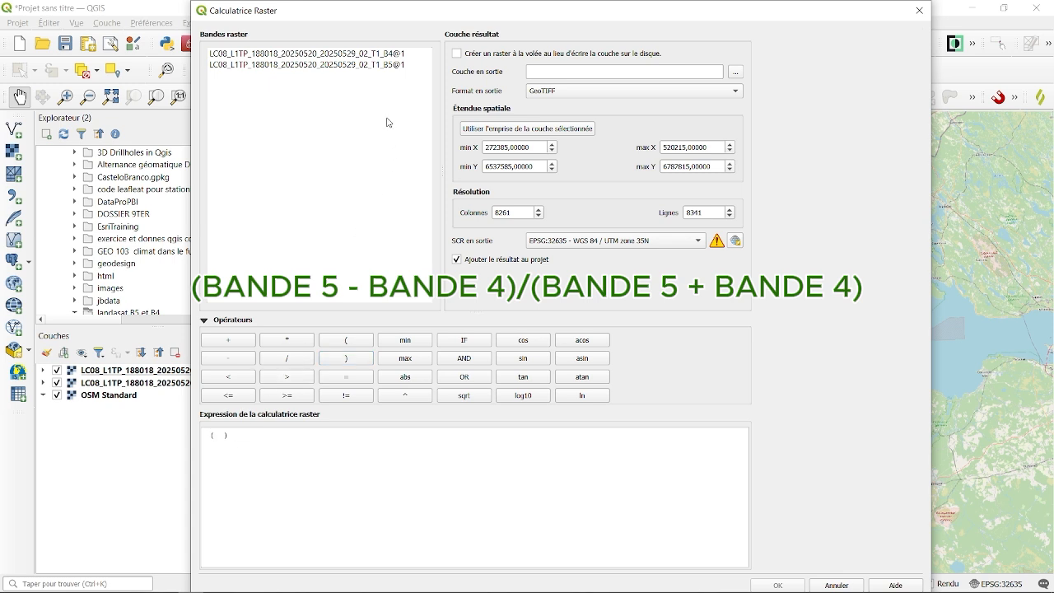
double_click(360, 64)
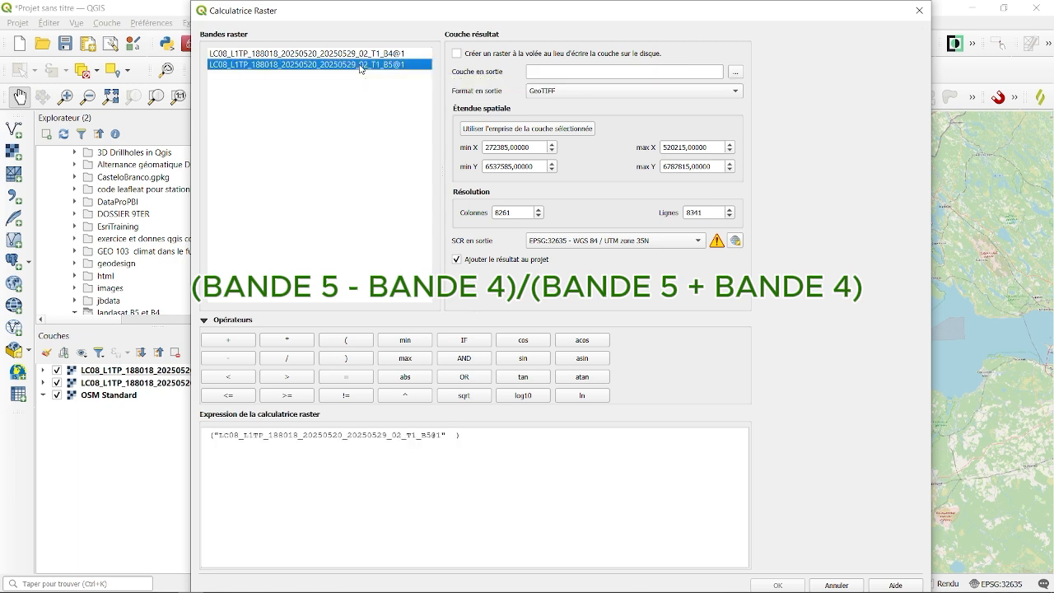
left_click(227, 358)
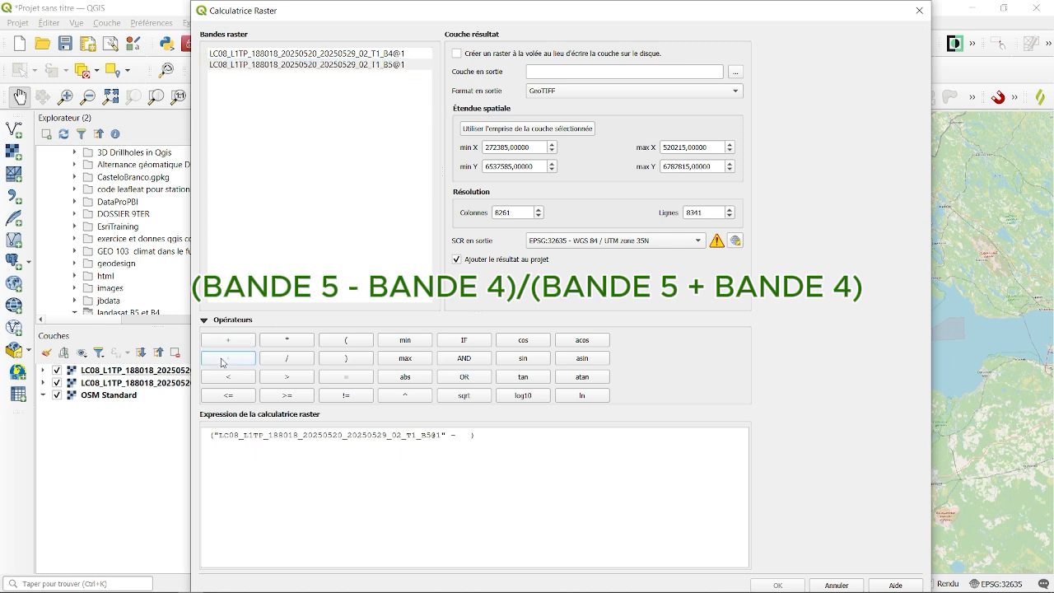
double_click(399, 54)
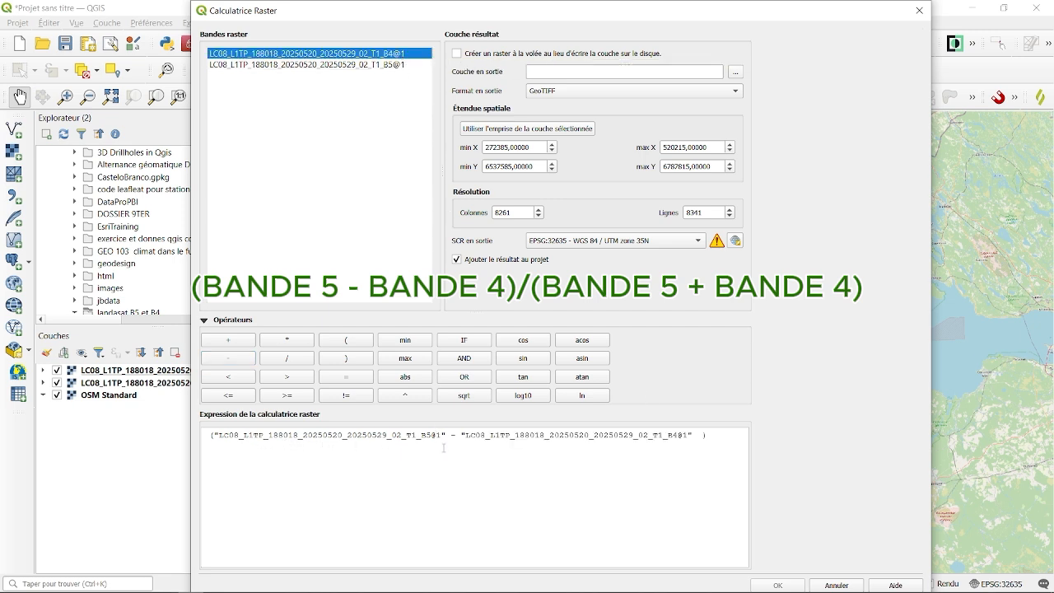
- Complete the NDVI expression by dividing the numerator by the bracketed sum of the B5@1 and B4@1 bands
left_click(713, 439)
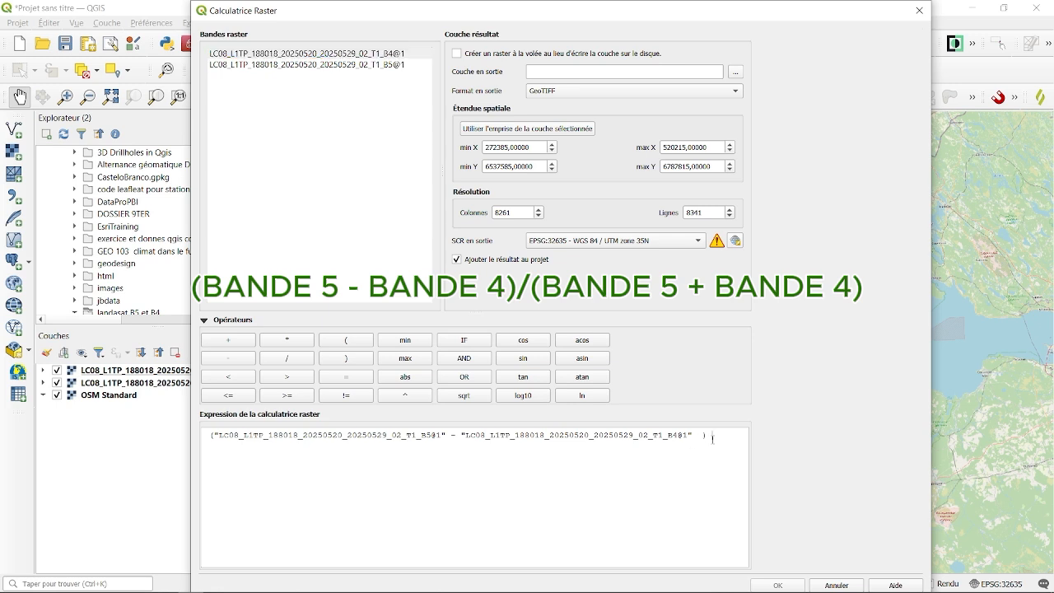
left_click(299, 364)
left_click(353, 344)
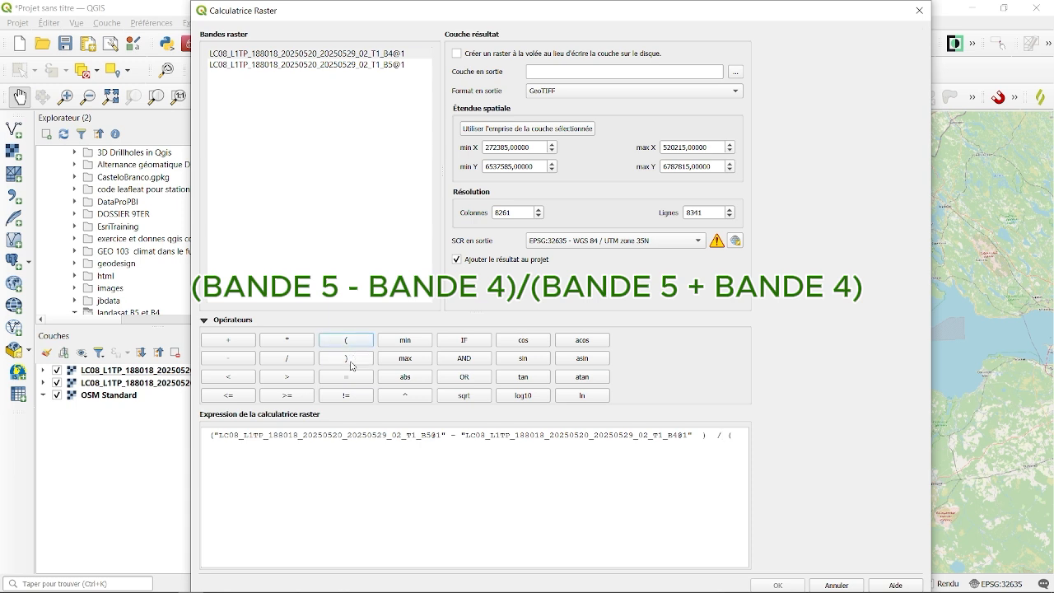
double_click(376, 65)
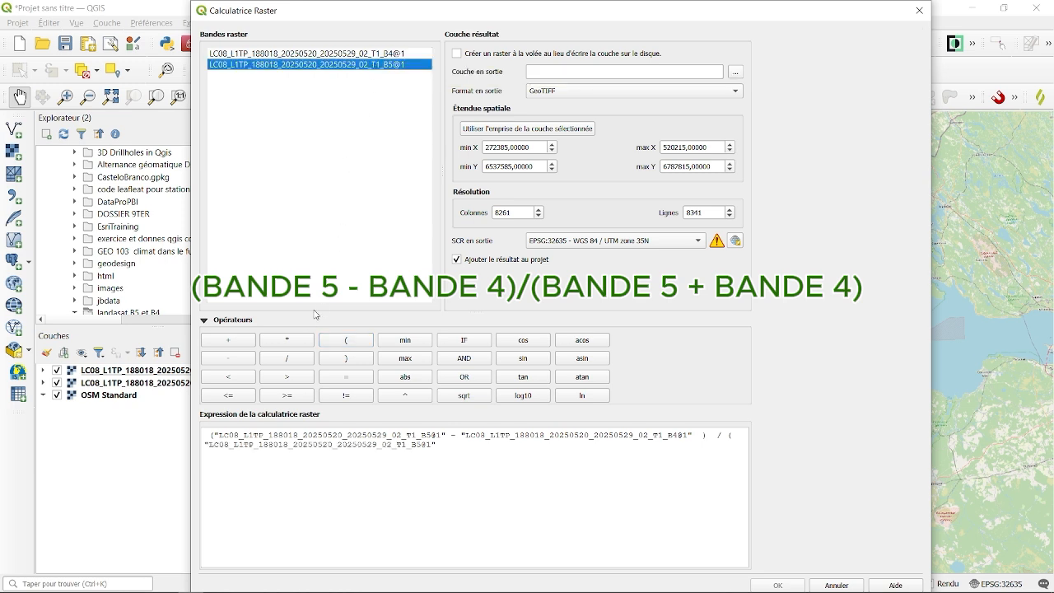
left_click(229, 340)
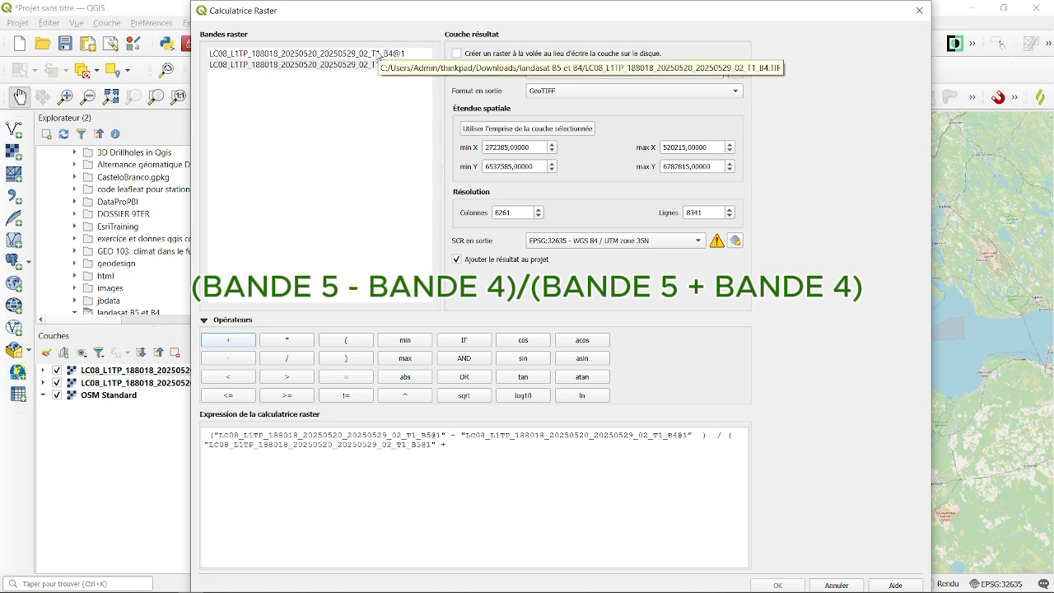
left_click(379, 54)
double_click(379, 54)
left_click(346, 358)
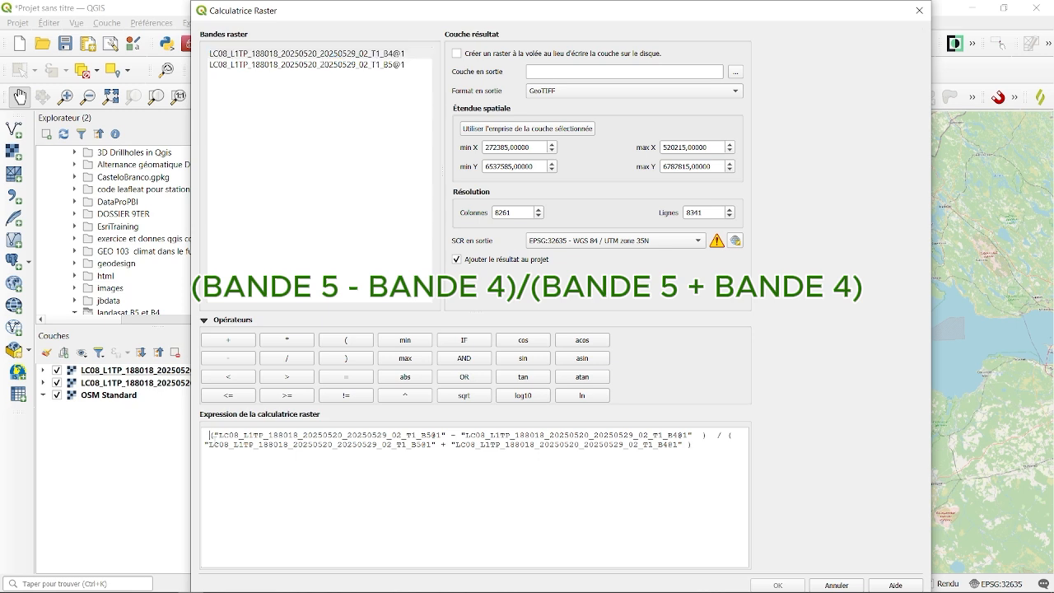
- Check both bracketed parts of the NDVI expression and remove the space before the first bracket
left_click_drag(214, 435, 703, 435)
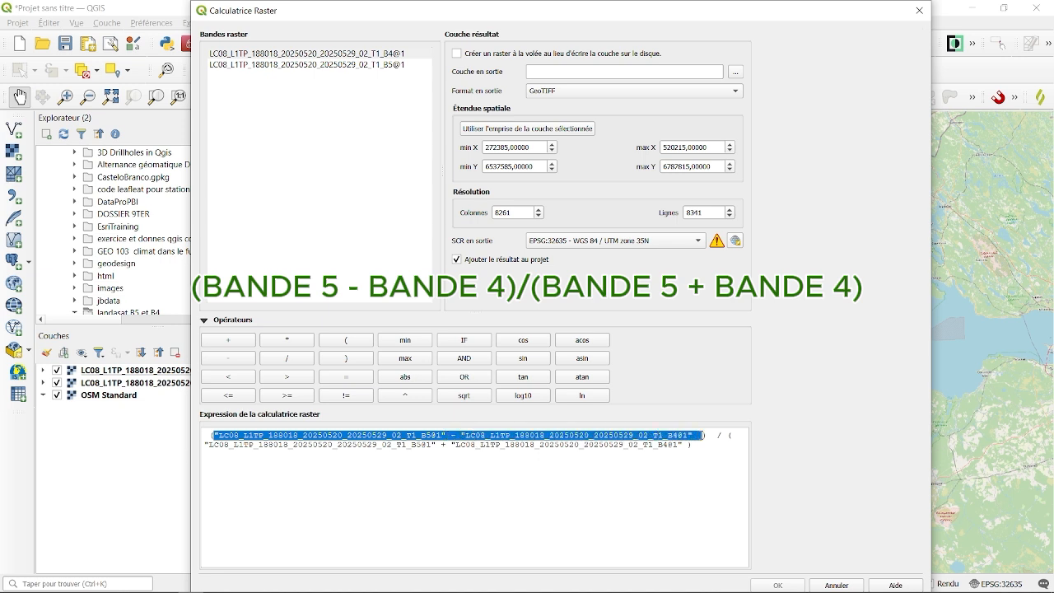
left_click(729, 437)
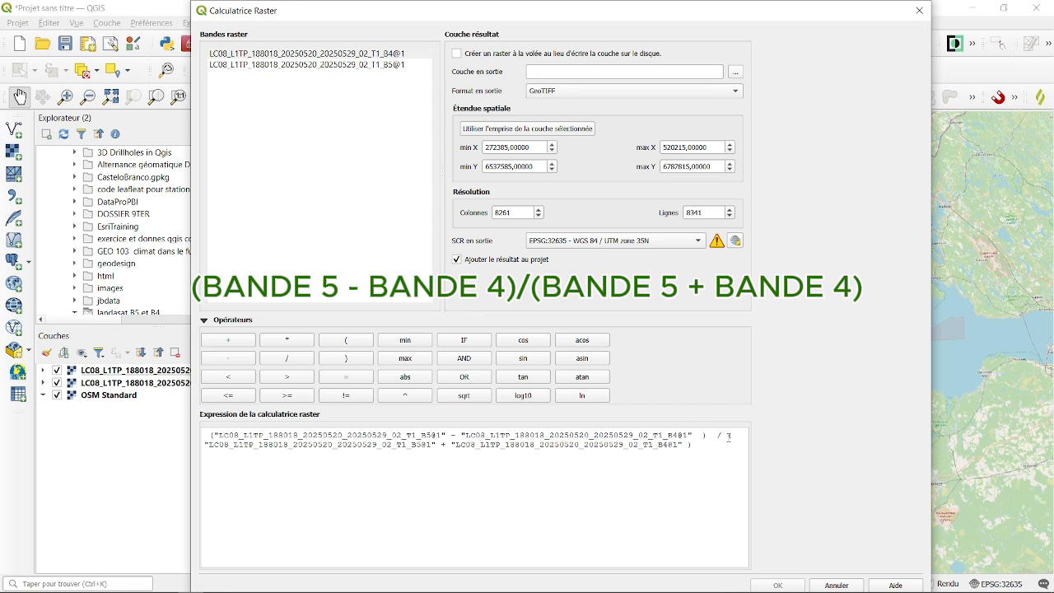
left_click_drag(728, 437, 614, 462)
left_click_drag(450, 457, 713, 446)
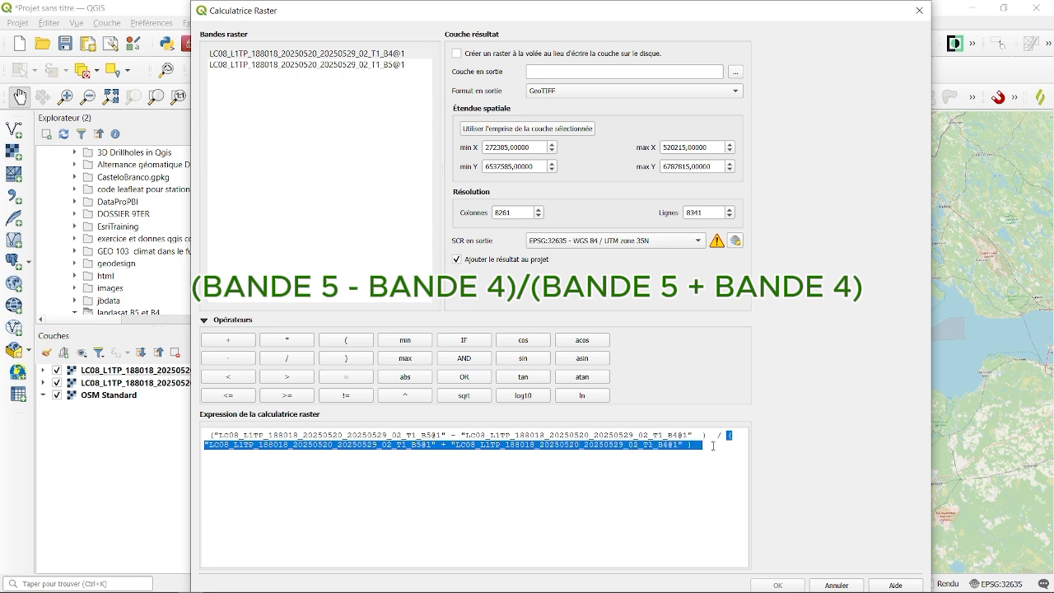
left_click(721, 449)
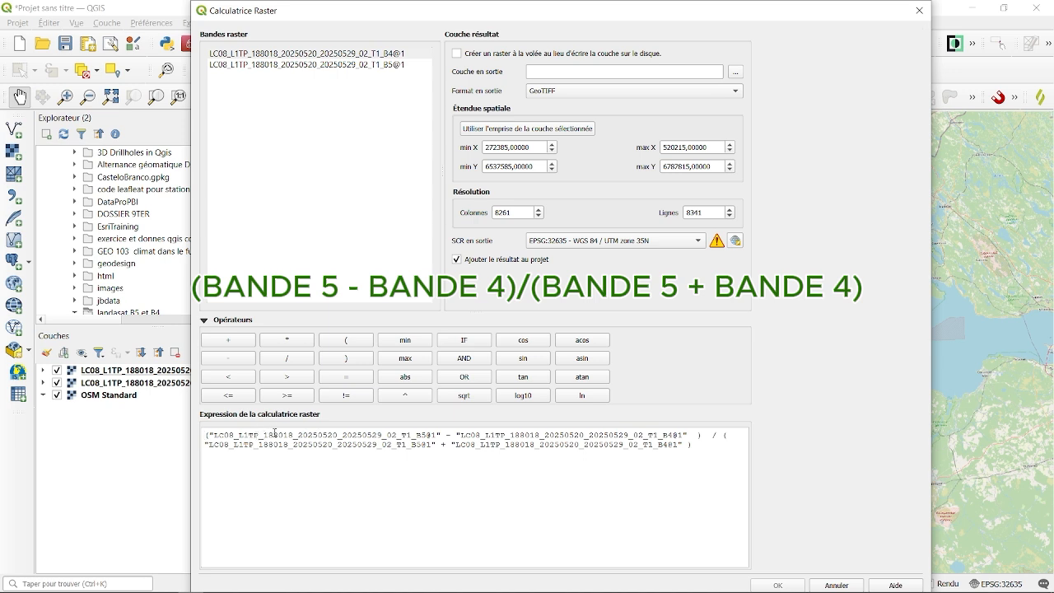
- Set the output to a GeoTIFF named ndvi in the "landasat B5 et B4" folder and run the calculation
left_click(668, 73)
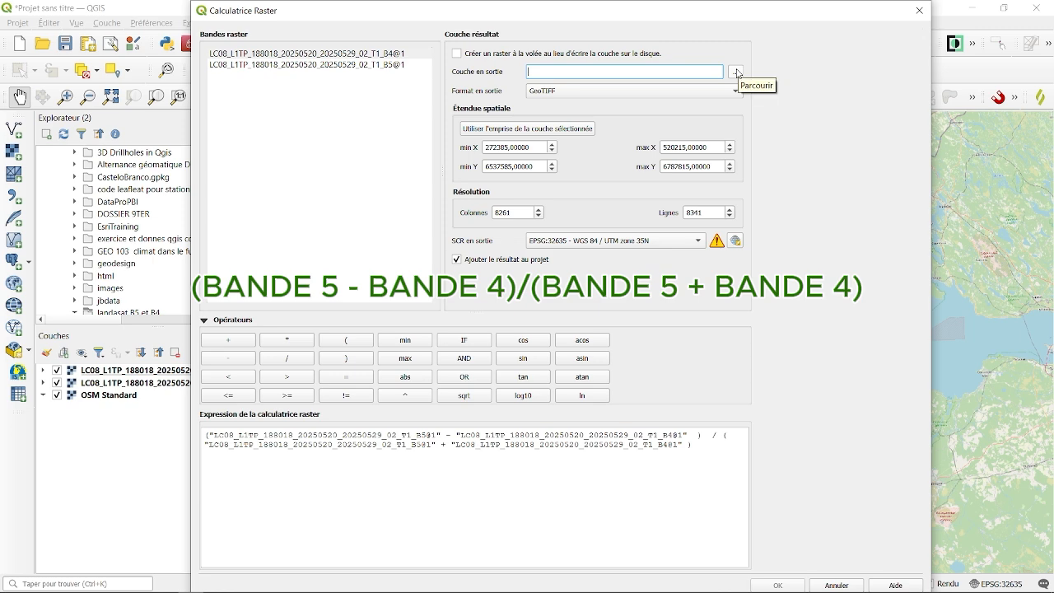
left_click(737, 72)
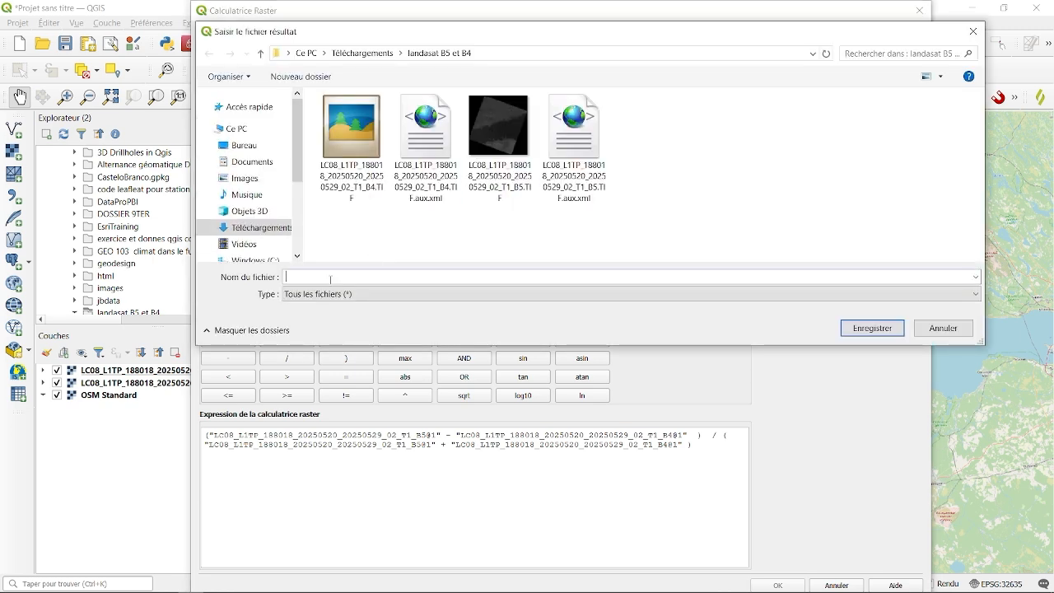
type("ndvi")
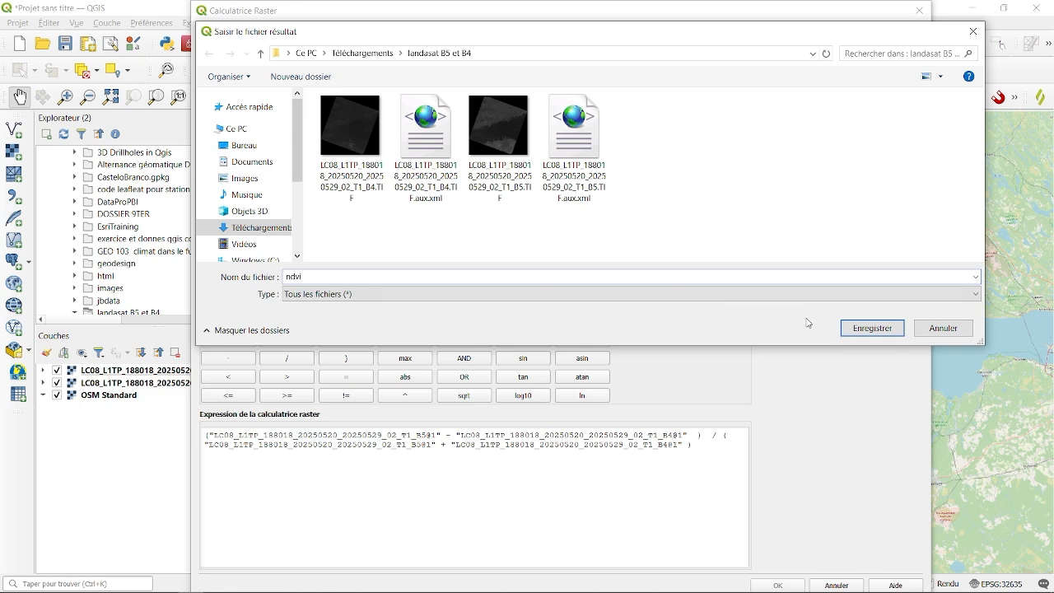
left_click(872, 328)
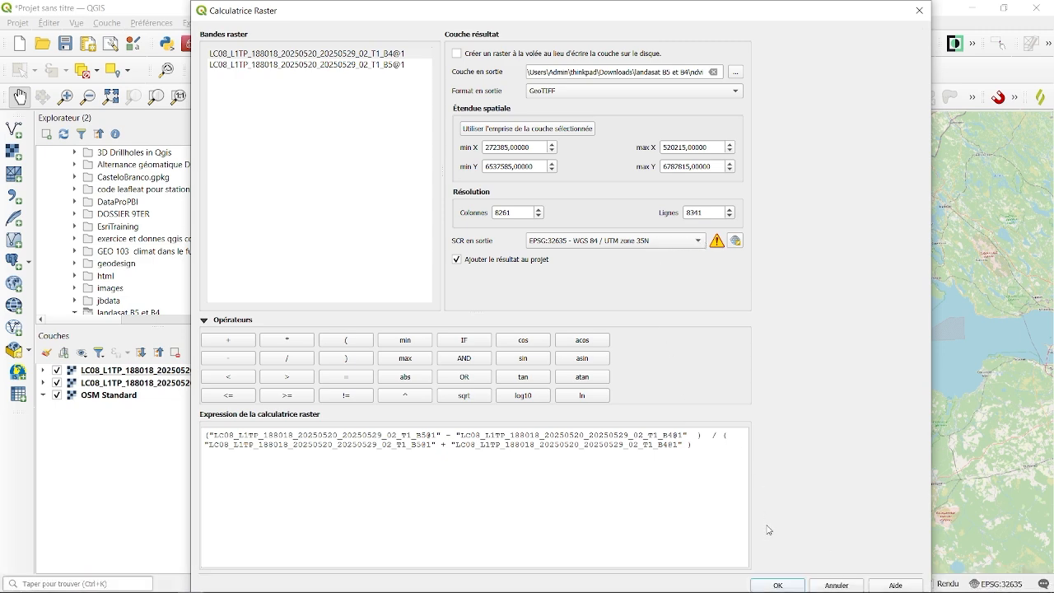
left_click(778, 585)
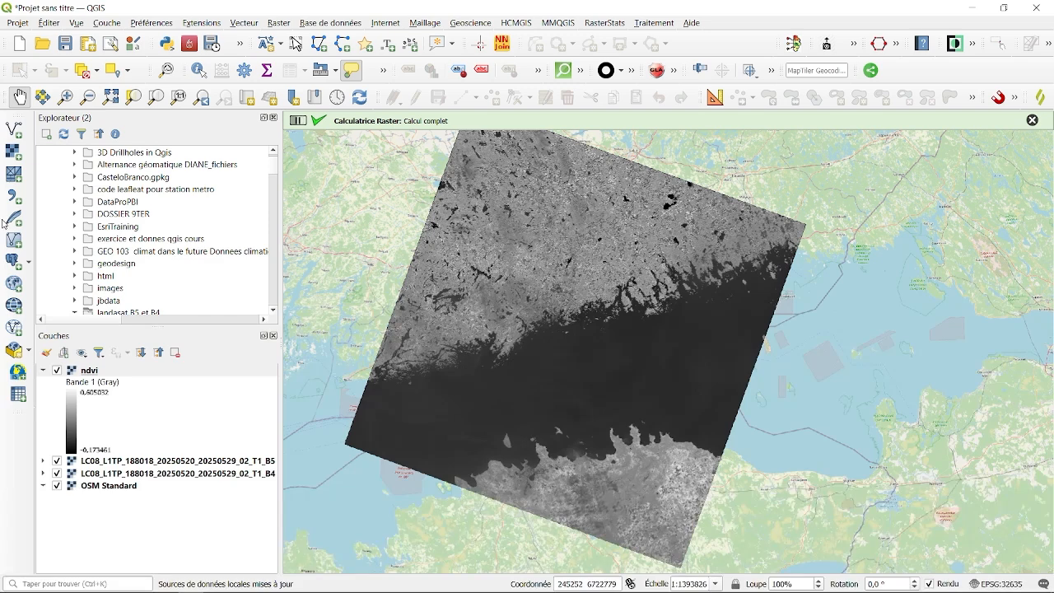
- Hide the OSM Standard, B4 and B5 layers and examine the ndvi raster on its own
left_click(56, 487)
left_click(56, 474)
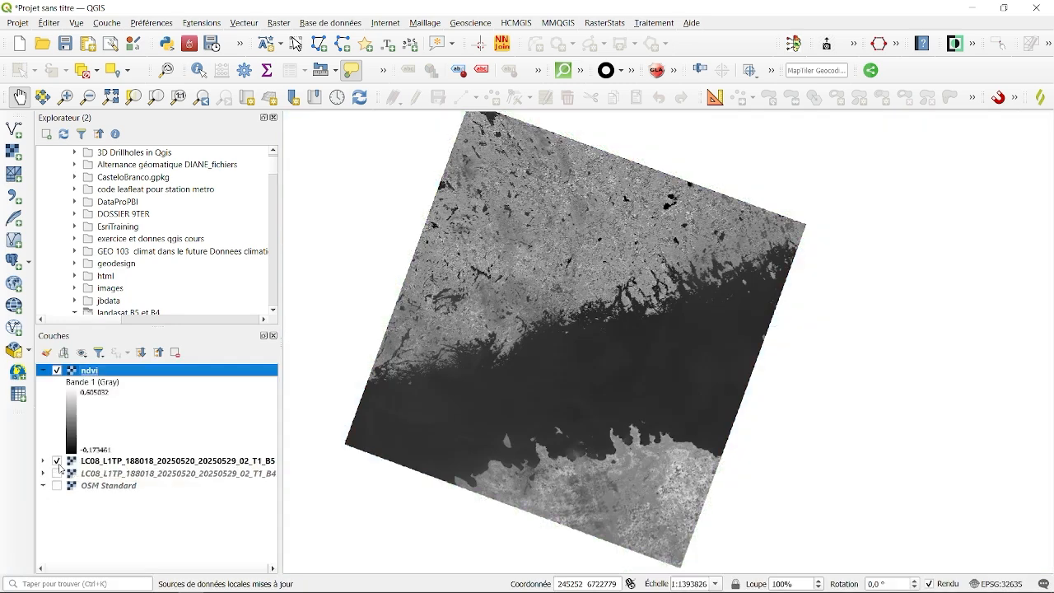
left_click(56, 462)
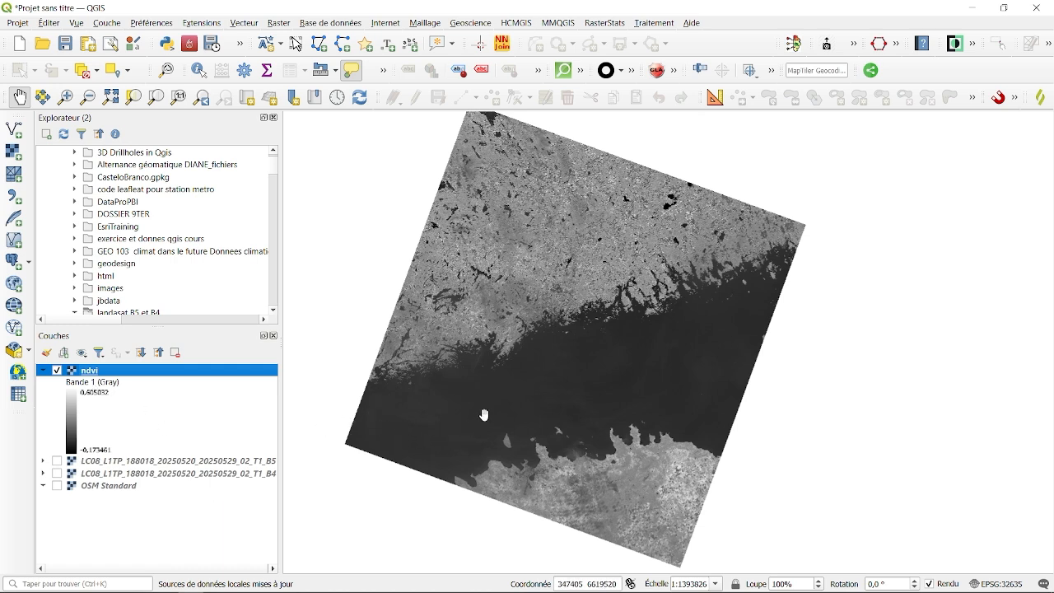
left_click_drag(536, 391, 525, 364)
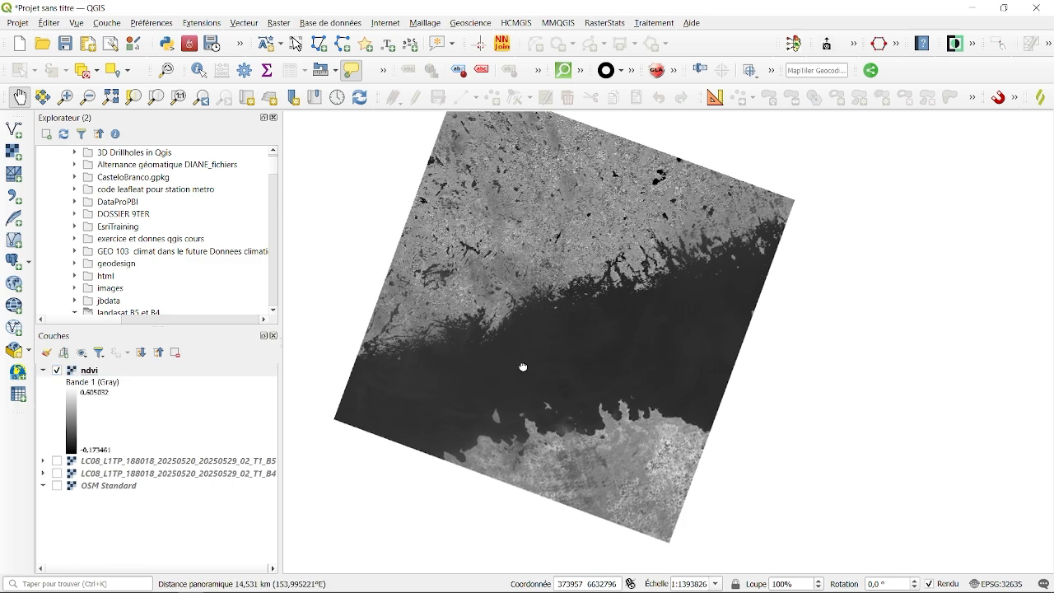
scroll(423, 375, "up", 2)
scroll(424, 375, "down", 2)
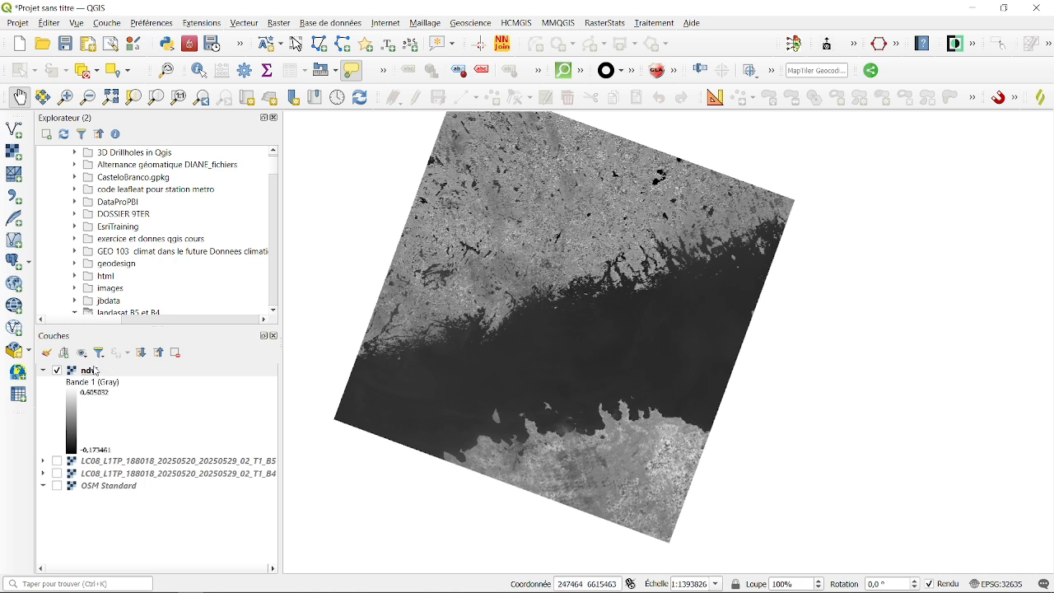
- Style the ndvi layer with the single-band pseudocolour renderer (Pseudo-couleur à bande unique)
left_click(92, 376)
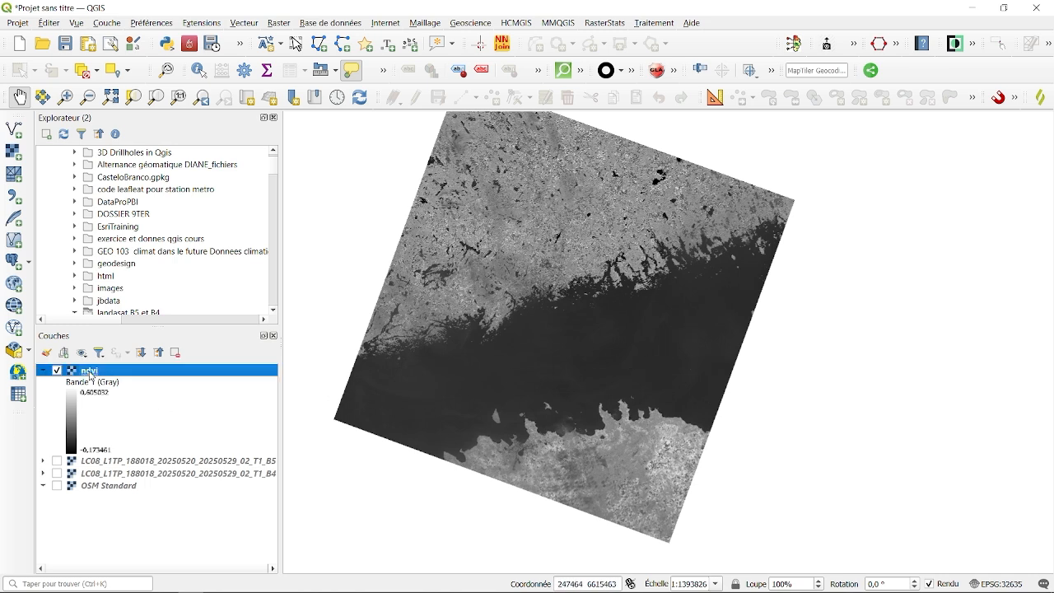
left_click(47, 353)
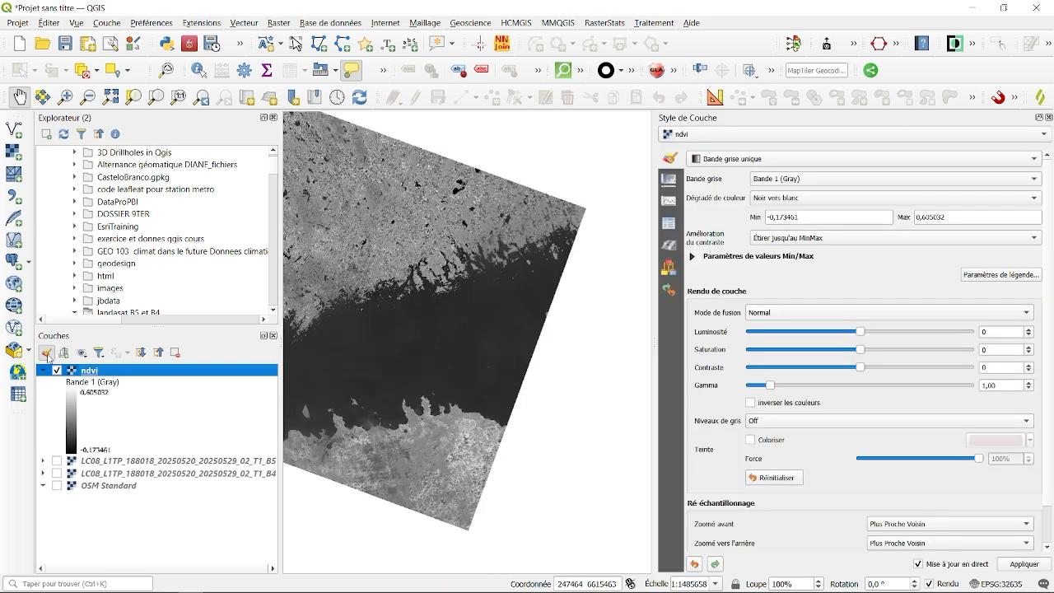
left_click(828, 163)
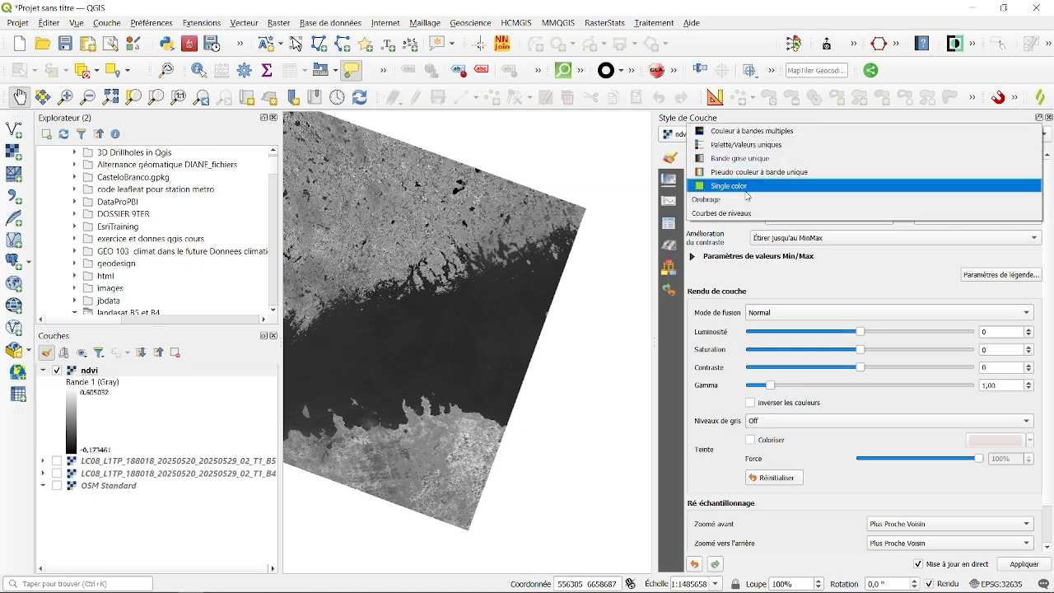
left_click(787, 172)
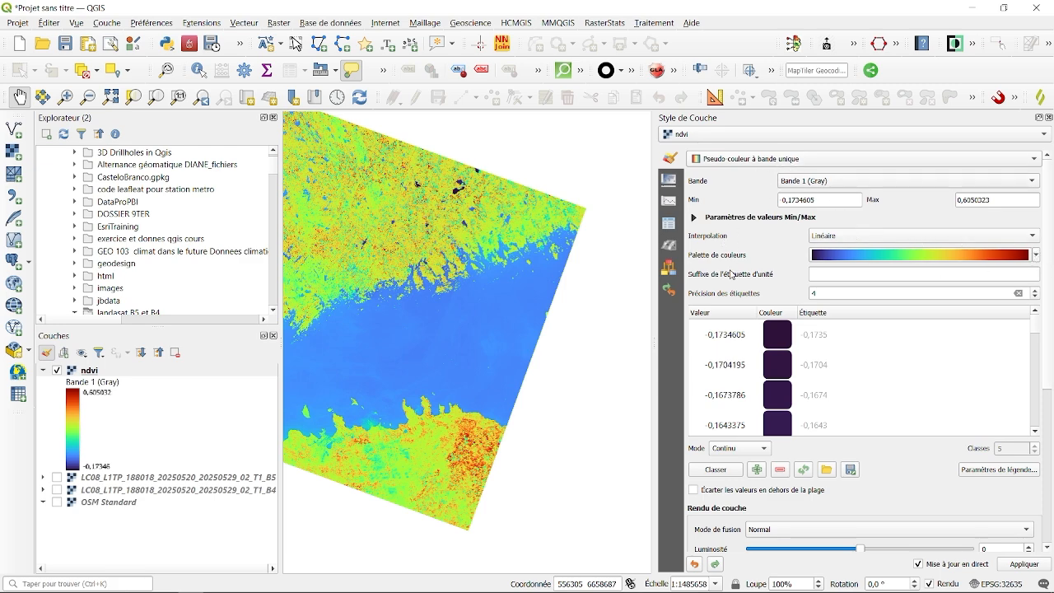
- Apply the ndvi colour ramp from the QGIS theme of the cpt-city catalogue to the ndvi layer
left_click(1037, 255)
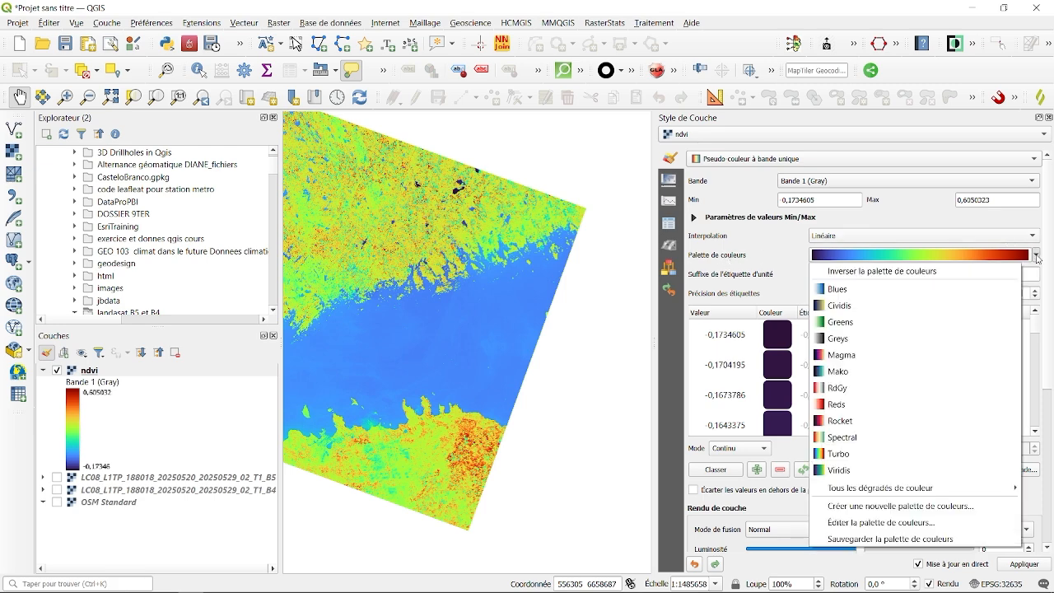
left_click(907, 508)
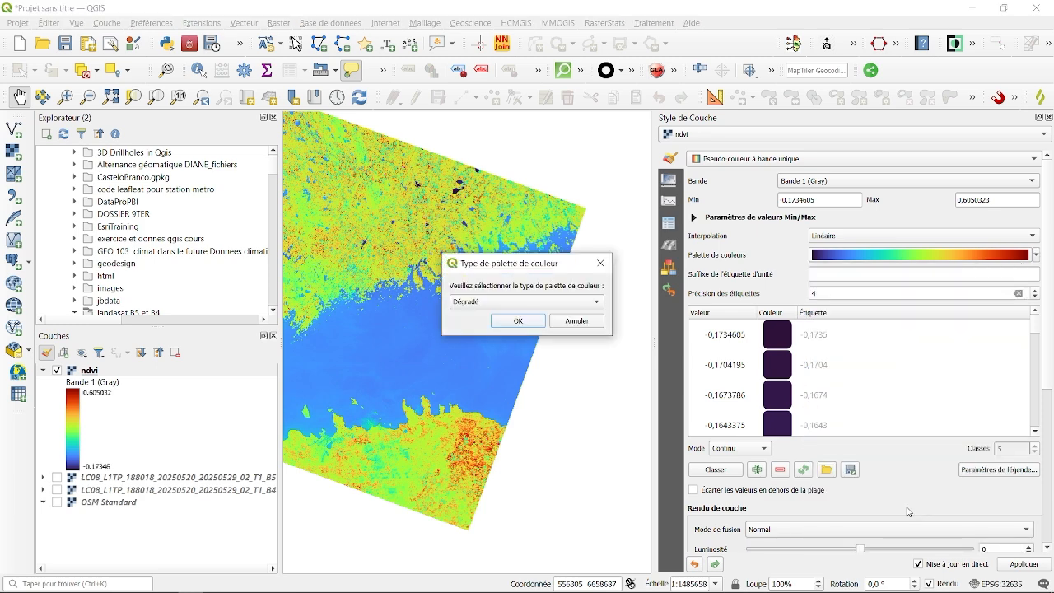
left_click(597, 302)
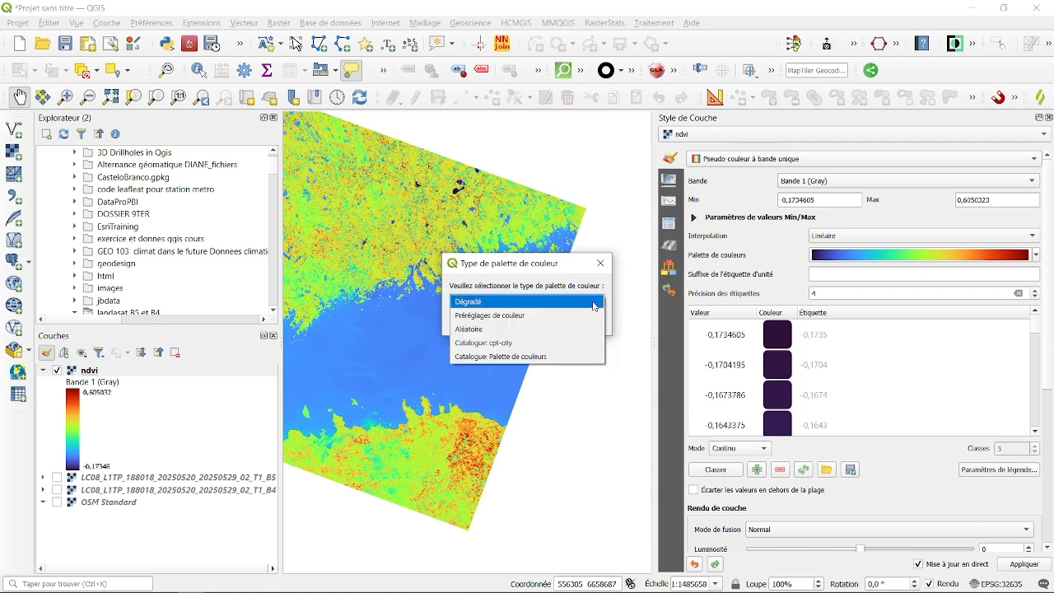
left_click(519, 344)
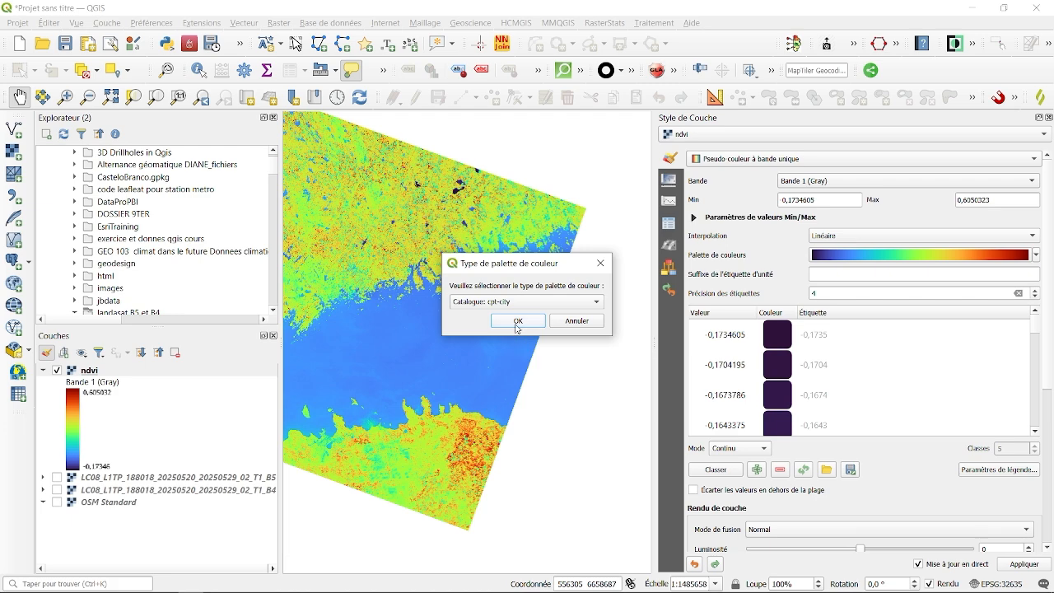
left_click(517, 324)
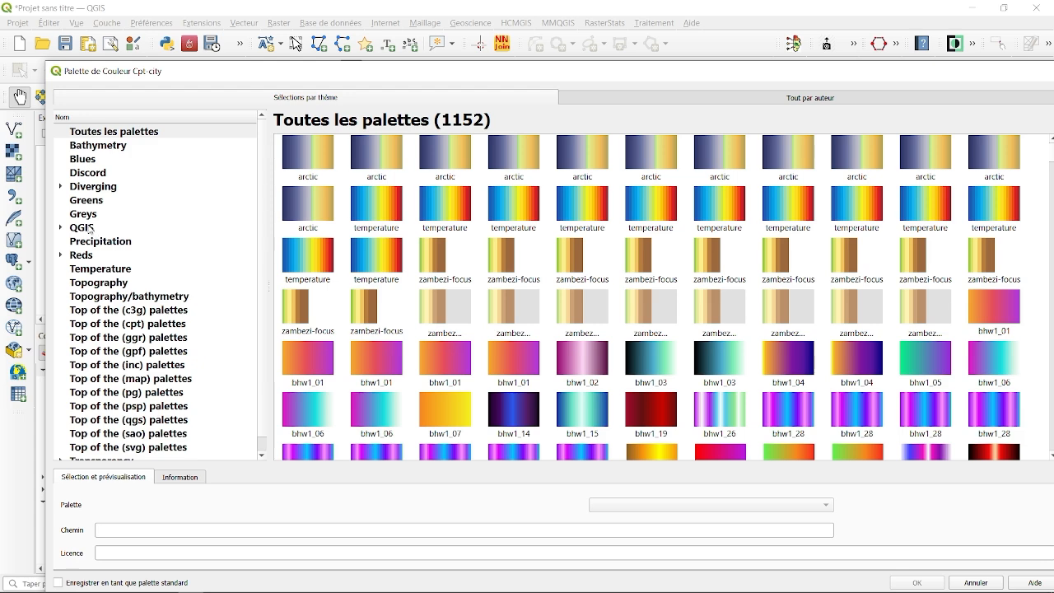
left_click(81, 230)
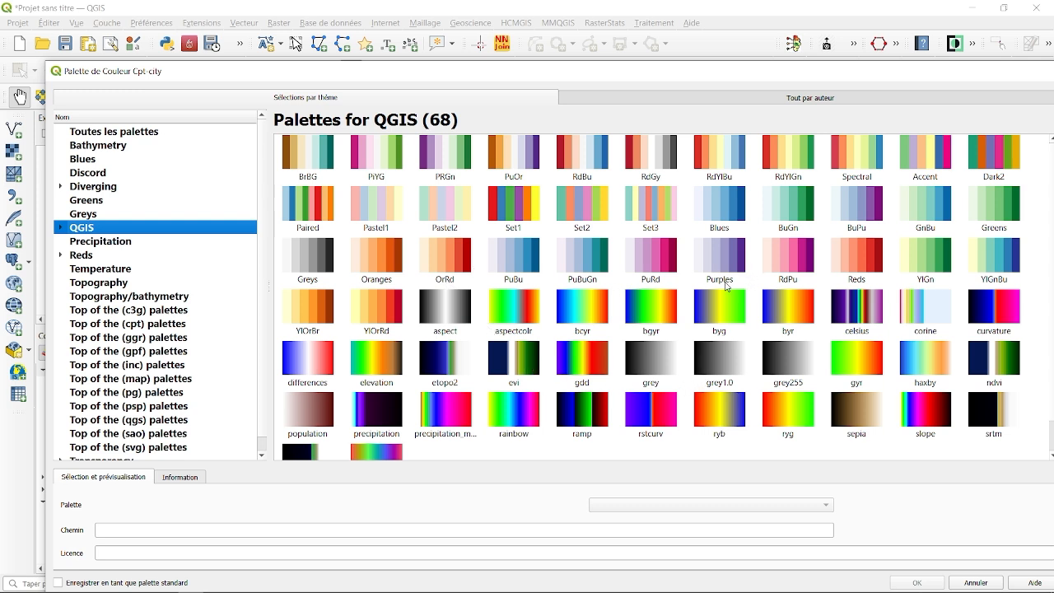
scroll(728, 288, "down", 1)
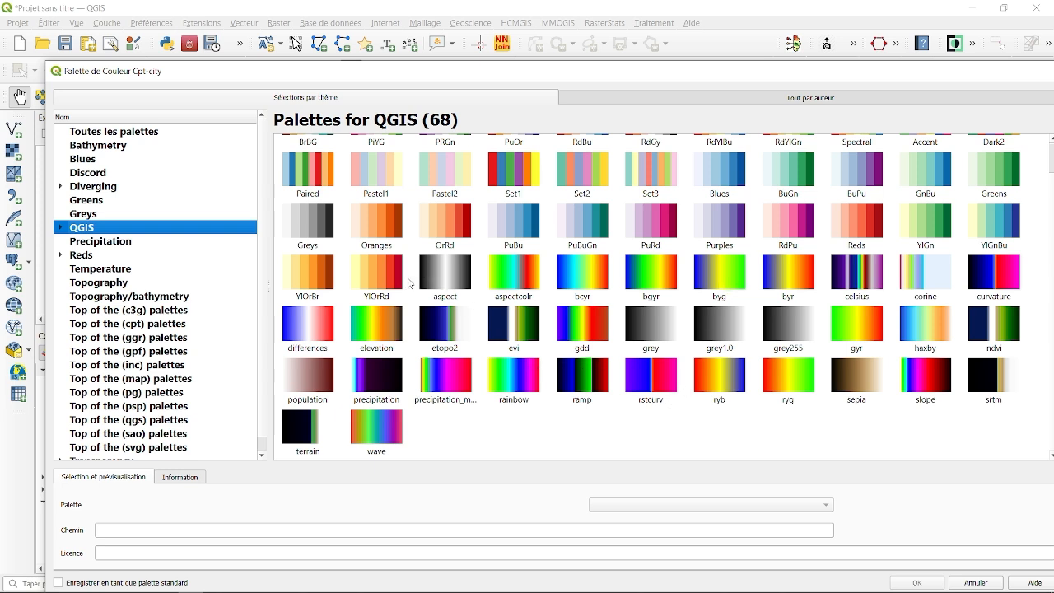
left_click(1004, 326)
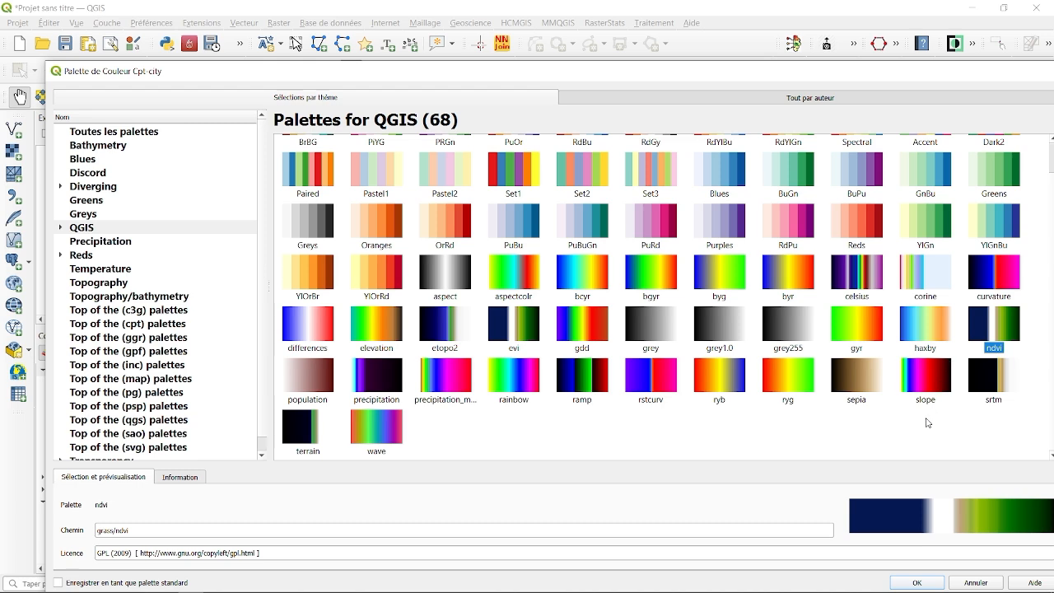
left_click(916, 583)
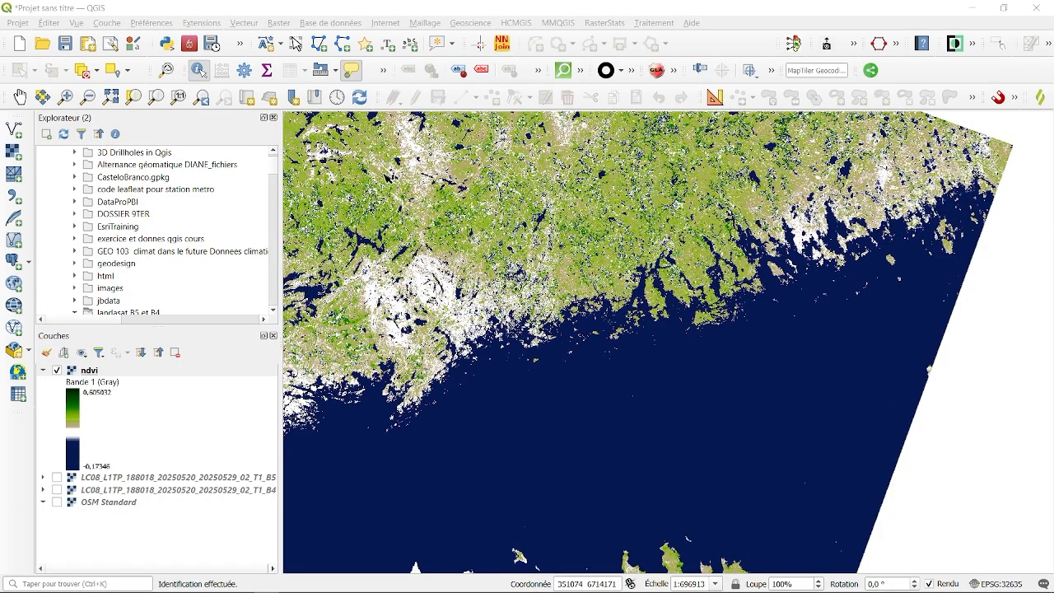
- Examine the restyled ndvi raster, from the whole northern coast down to individual lakes, fields and roads
left_click(24, 97)
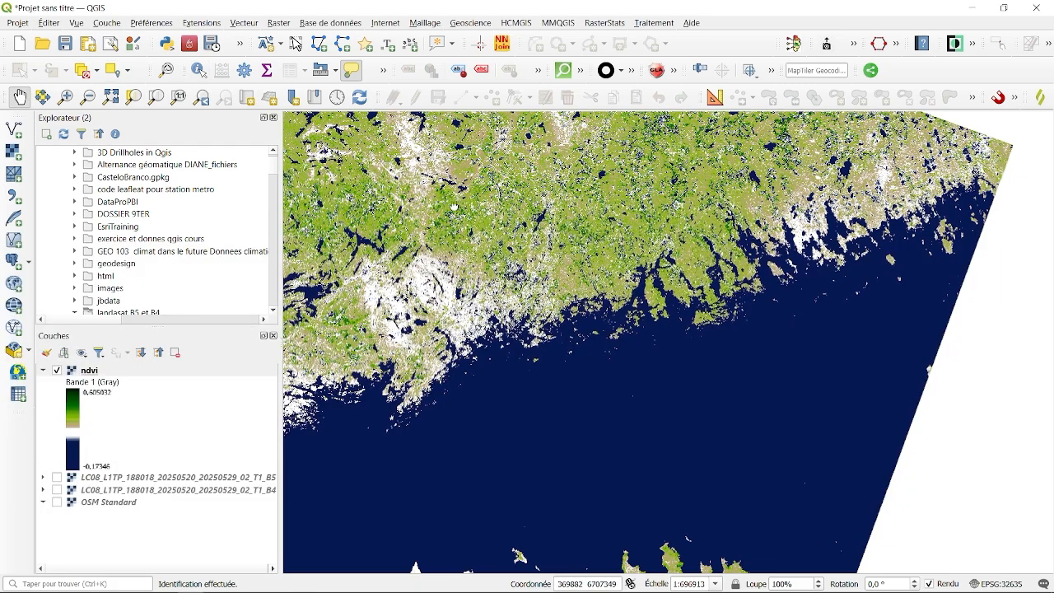
left_click_drag(430, 134, 455, 251)
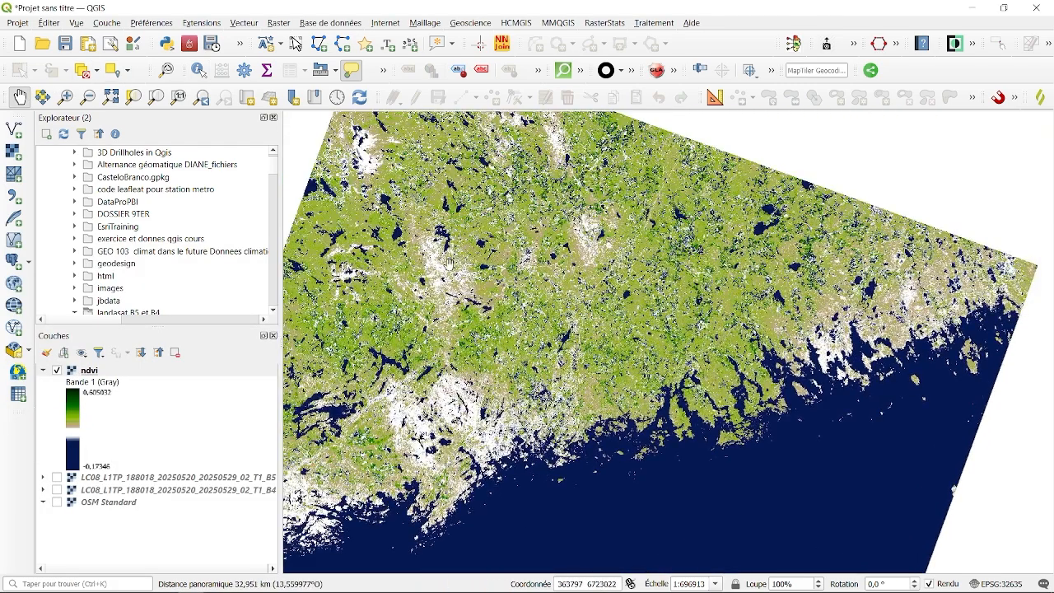
left_click_drag(396, 313, 445, 284)
scroll(437, 263, "down", 1)
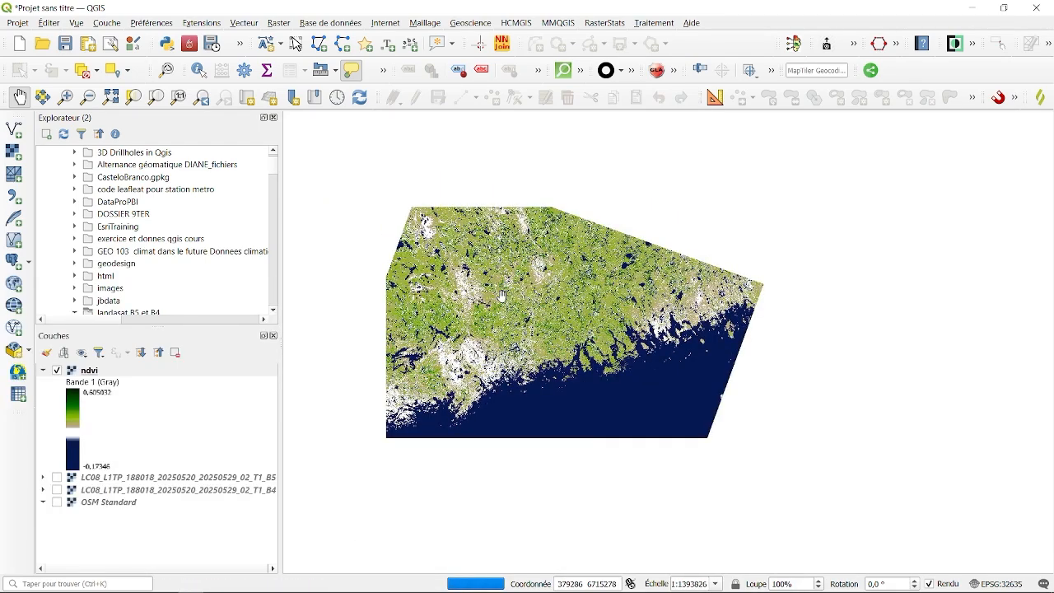
scroll(502, 299, "up", 1)
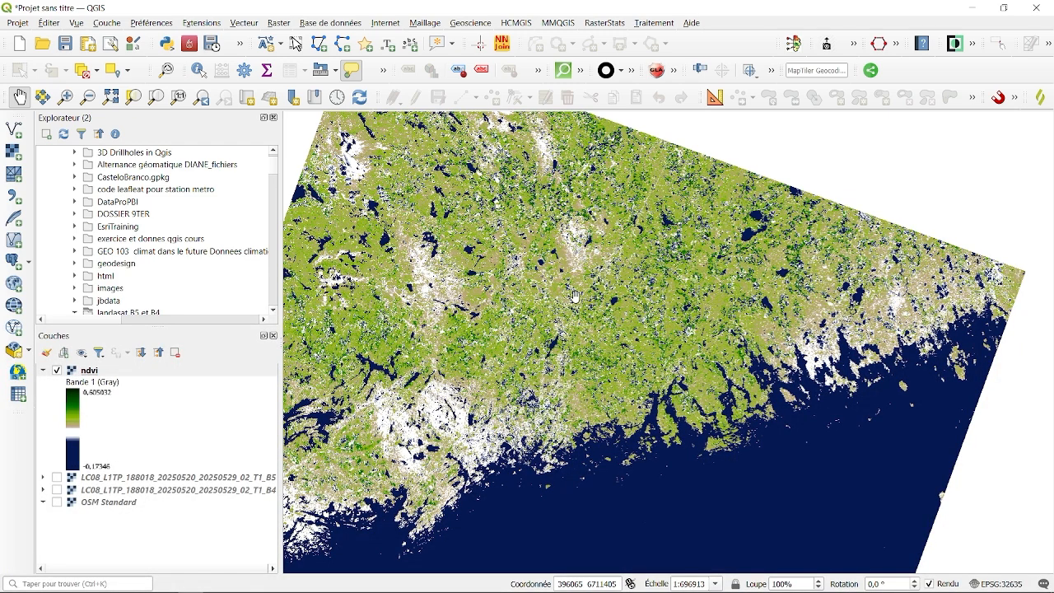
scroll(623, 159, "up", 2)
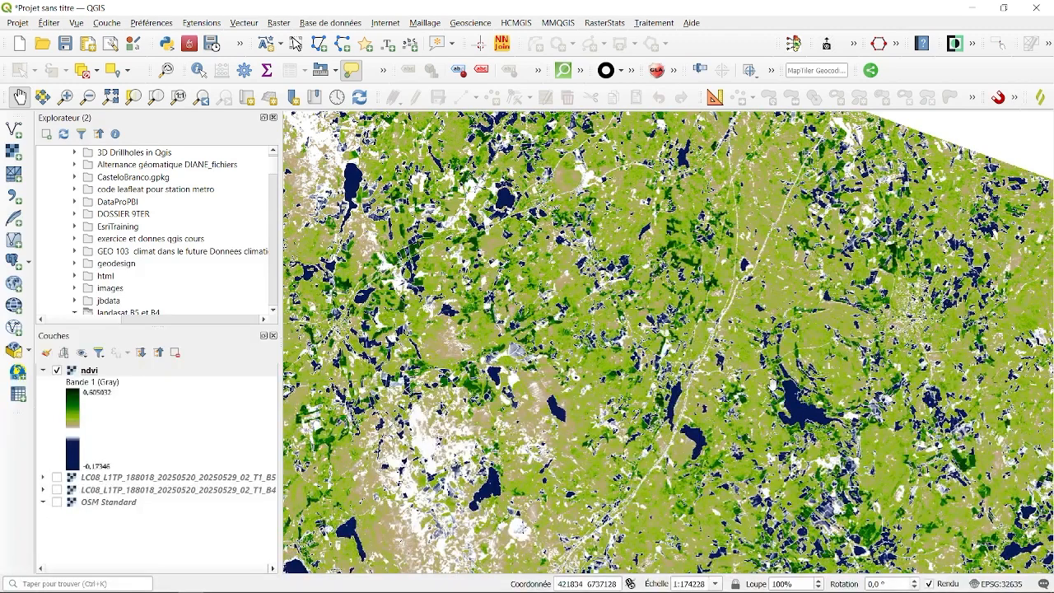
scroll(776, 387, "up", 1)
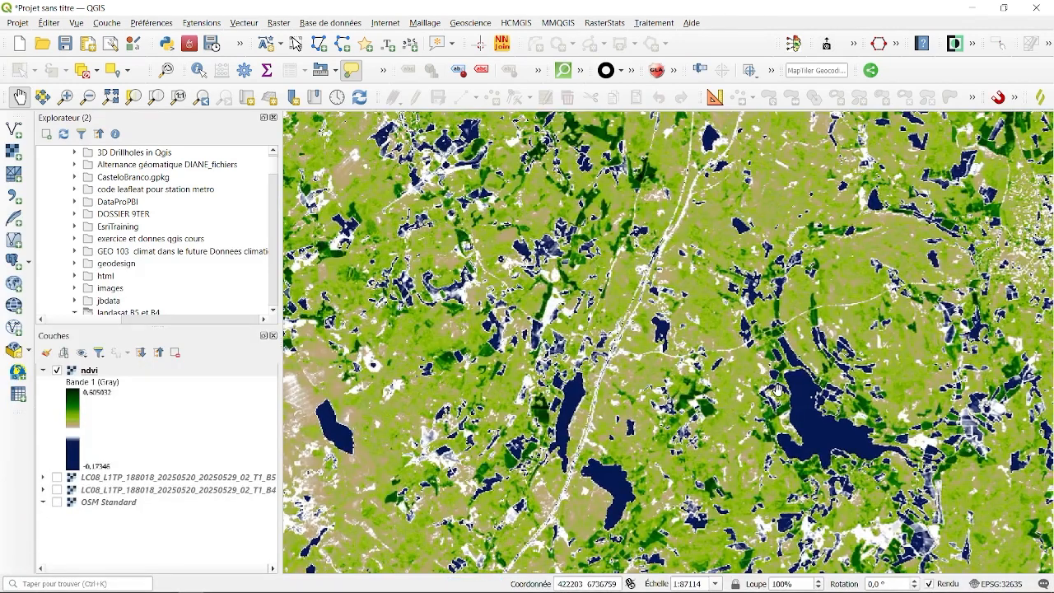
scroll(695, 394, "up", 1)
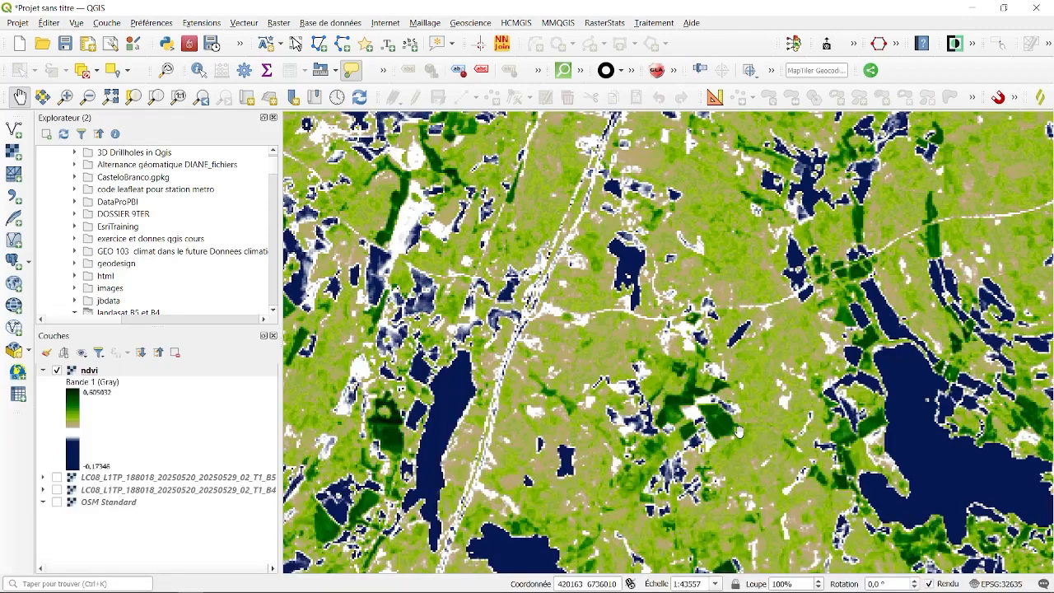
scroll(739, 432, "up", 1)
scroll(727, 432, "down", 1)
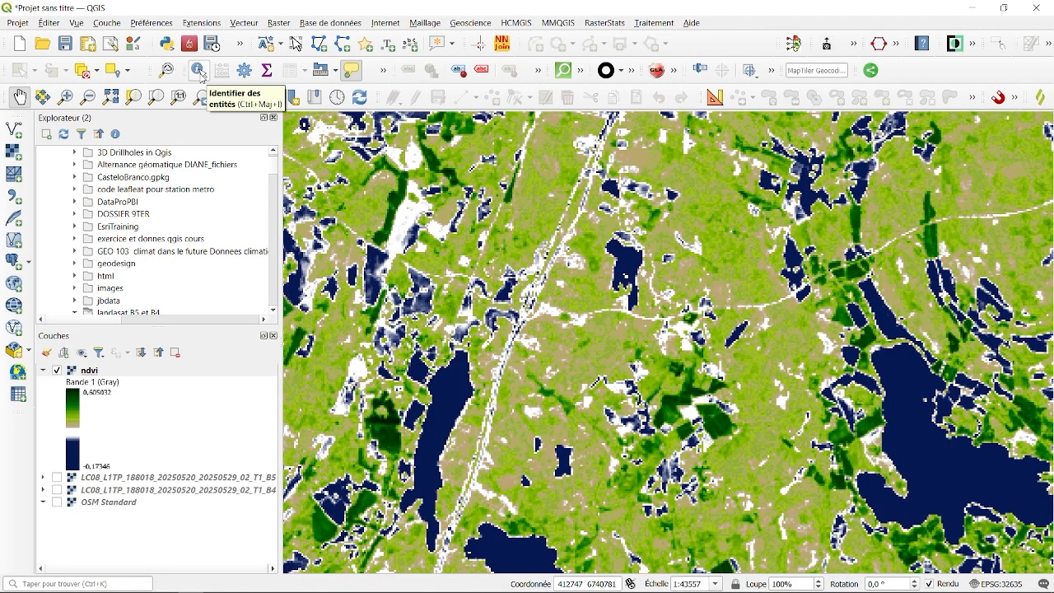
- Identify the NDVI values of a dark green patch and of a light brown pixel north of it
left_click(199, 72)
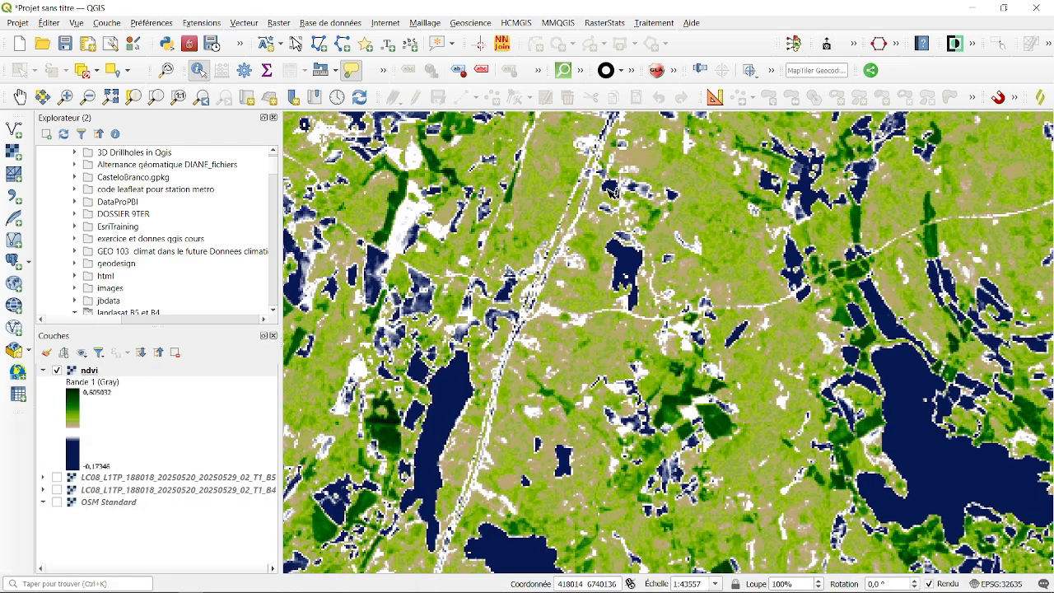
left_click(721, 432)
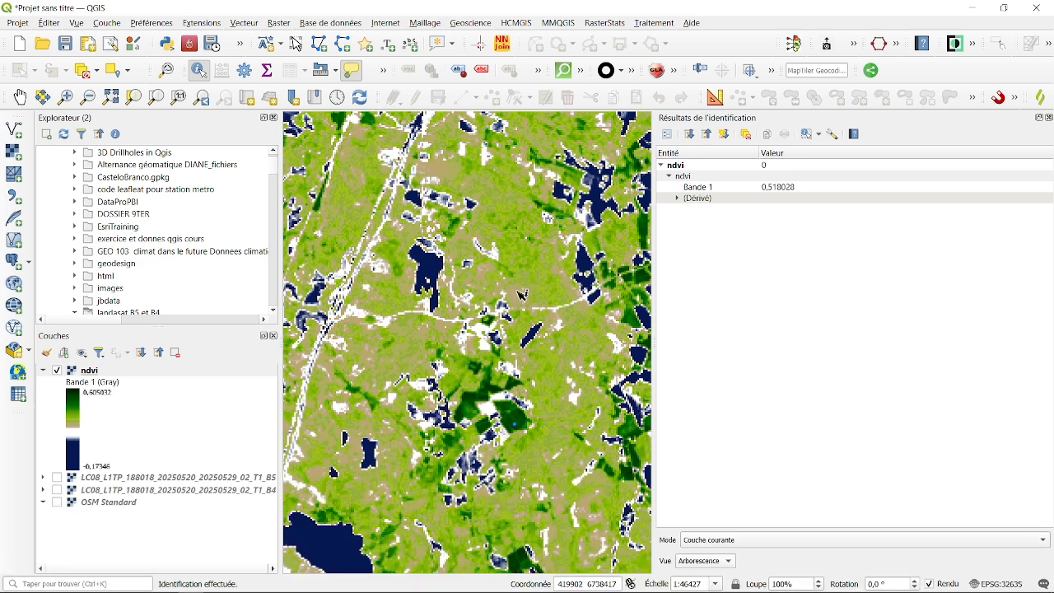
scroll(519, 299, "up", 1)
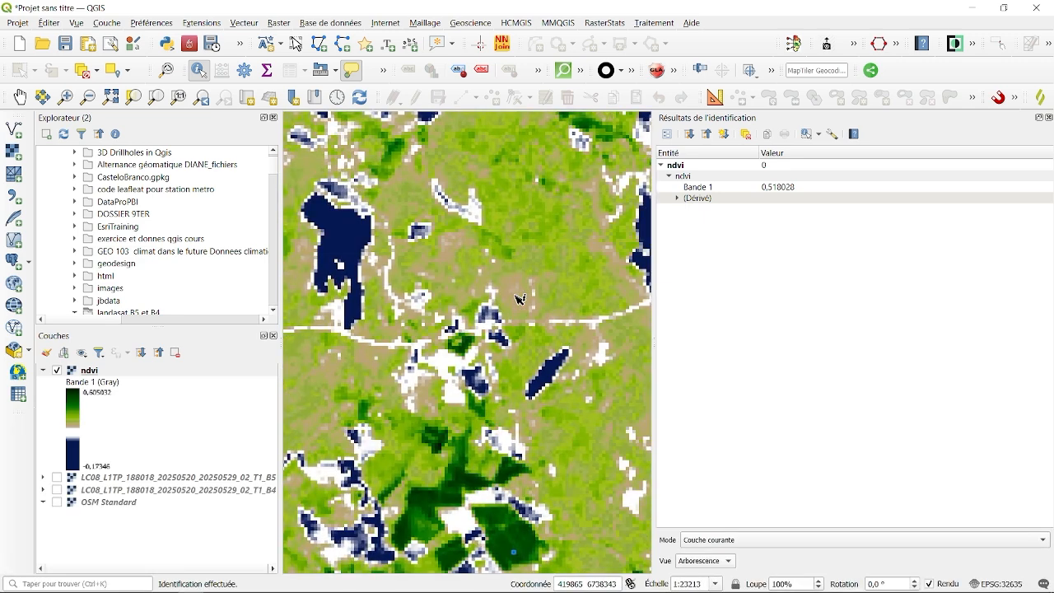
left_click(516, 296)
scroll(534, 307, "up", 1)
scroll(511, 300, "down", 1)
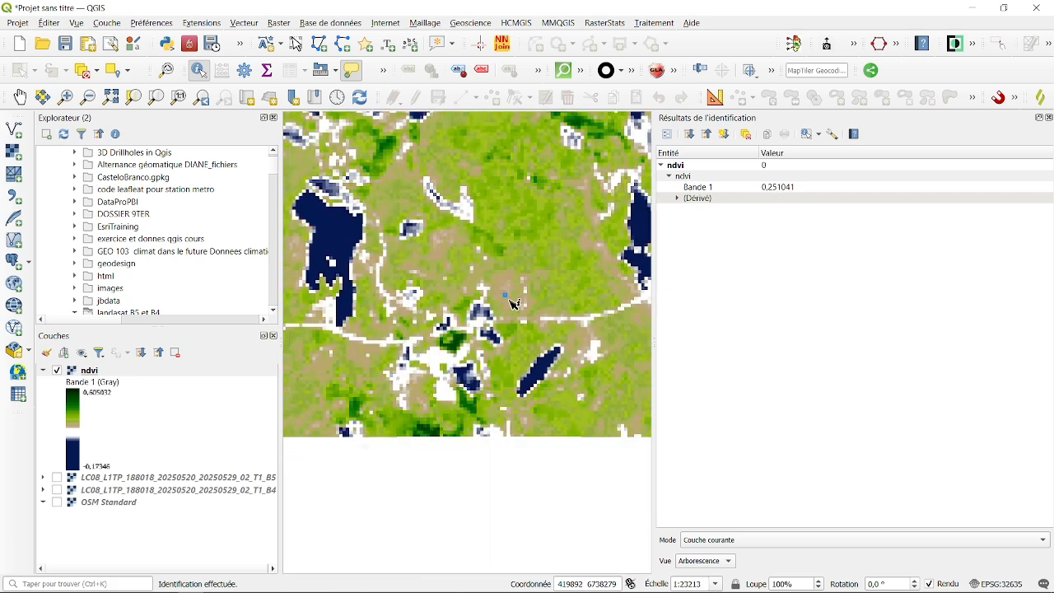
scroll(510, 301, "up", 1)
scroll(512, 303, "down", 1)
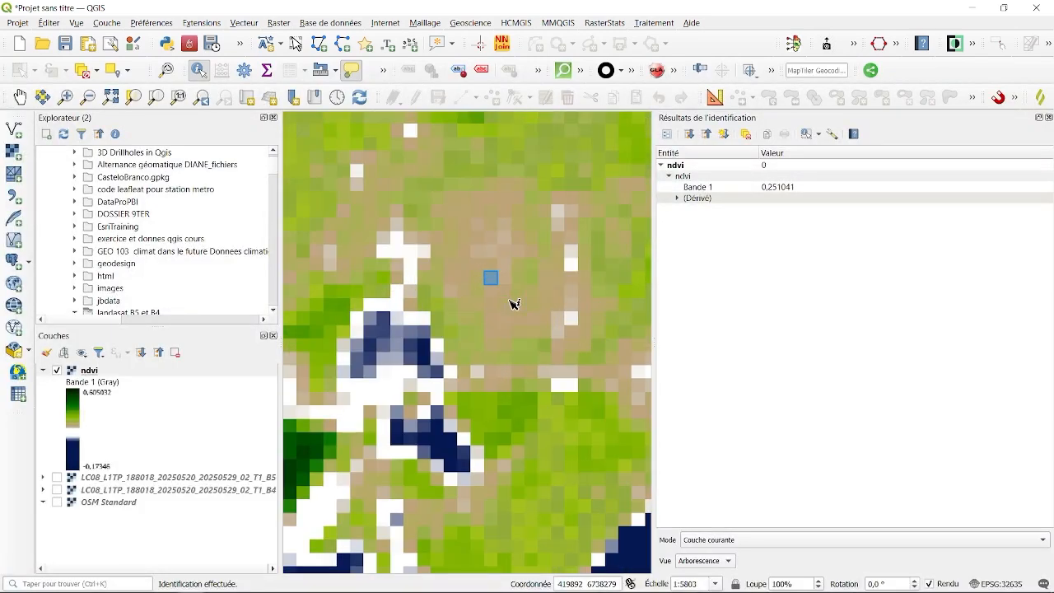
scroll(511, 303, "down", 1)
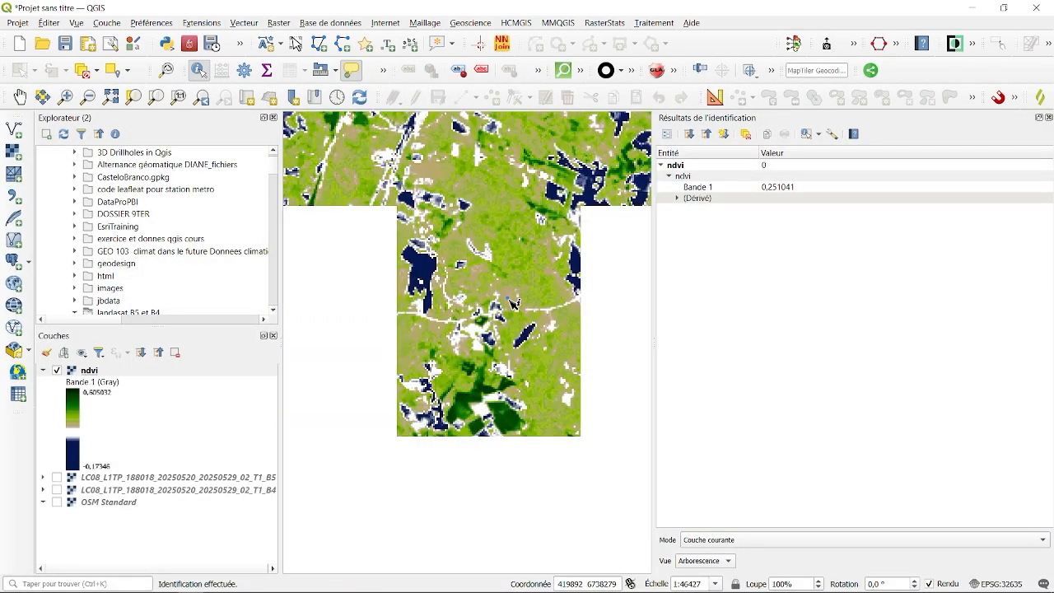
scroll(511, 304, "up", 2)
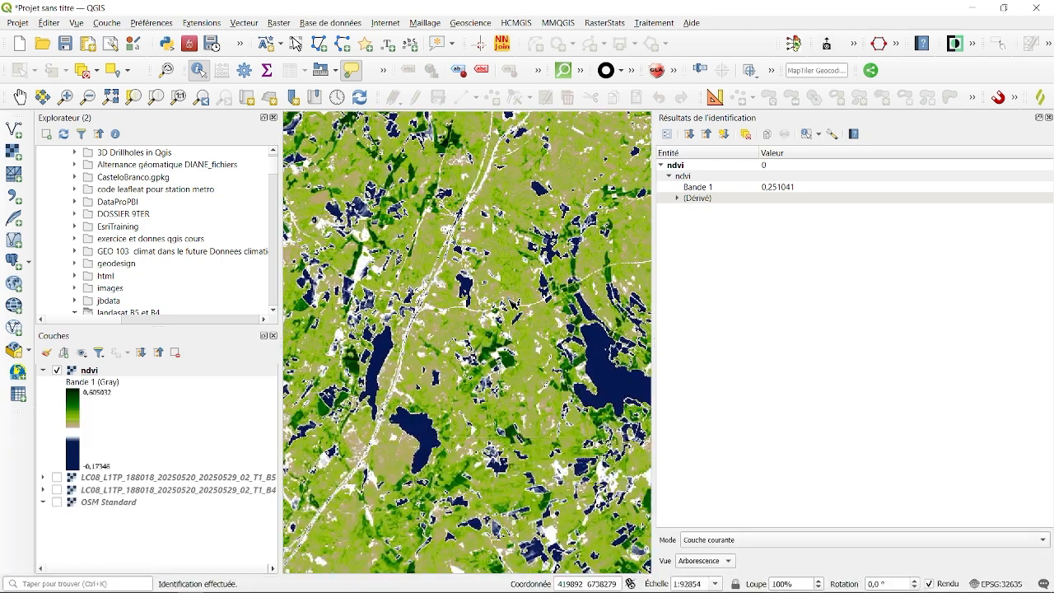
scroll(511, 301, "up", 1)
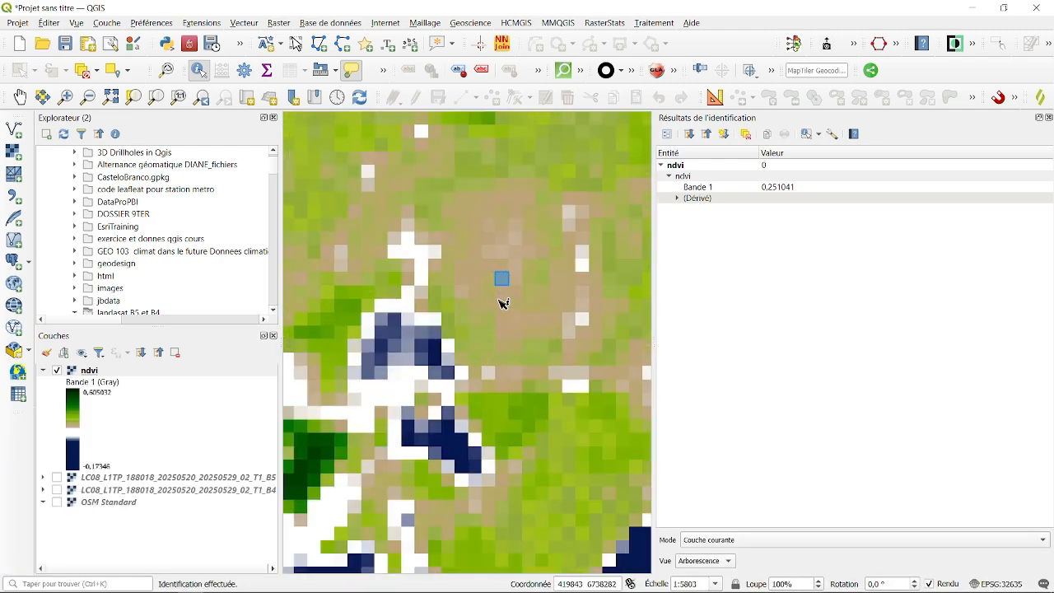
- Identify the NDVI value of the large dark blue lake and close the identification results
scroll(506, 295, "down", 1)
scroll(506, 292, "down", 2)
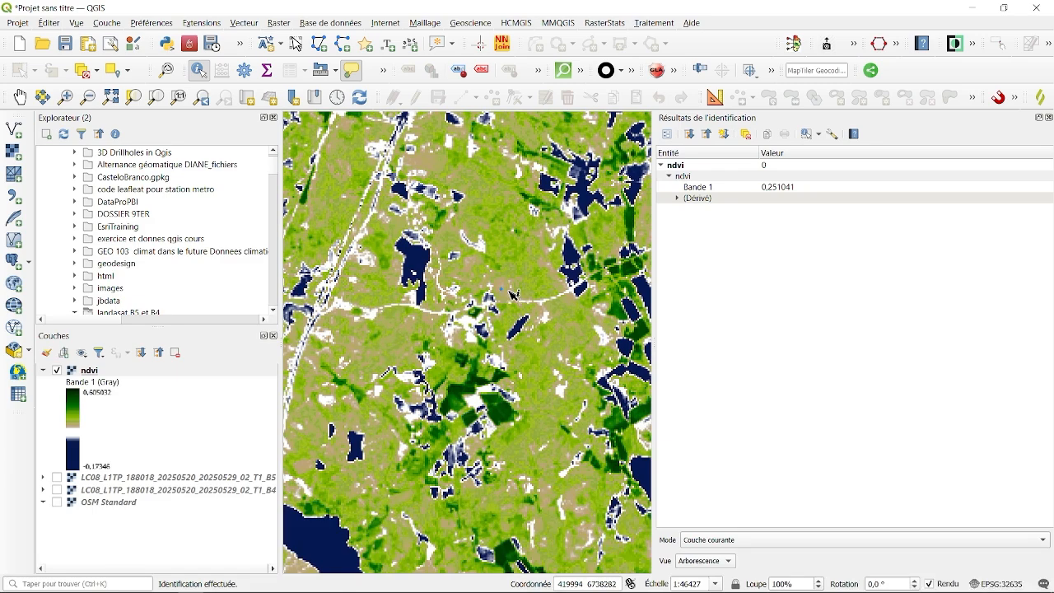
scroll(511, 296, "down", 2)
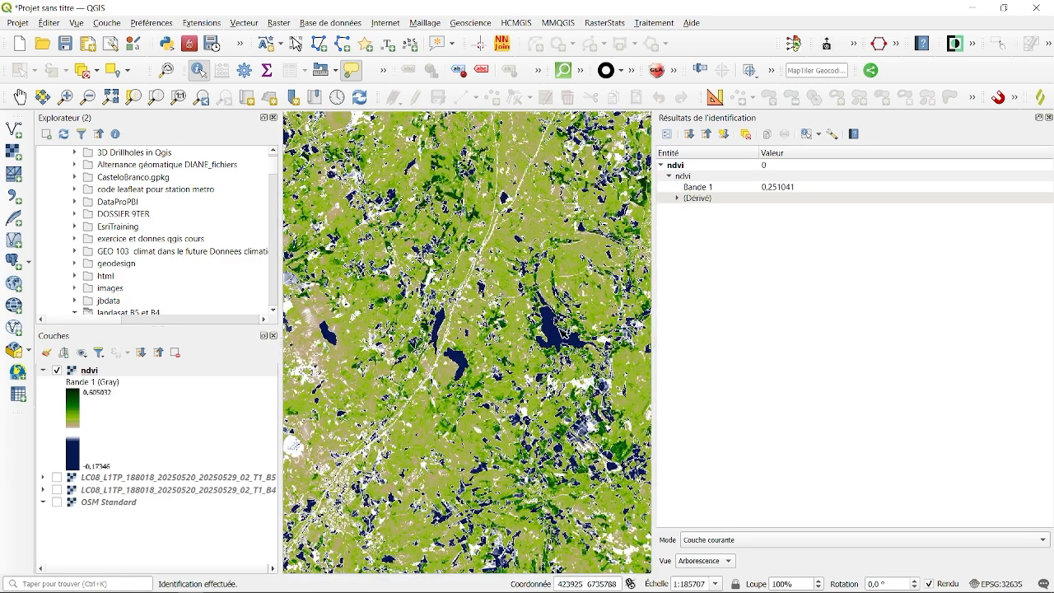
scroll(567, 336, "up", 2)
left_click(535, 352)
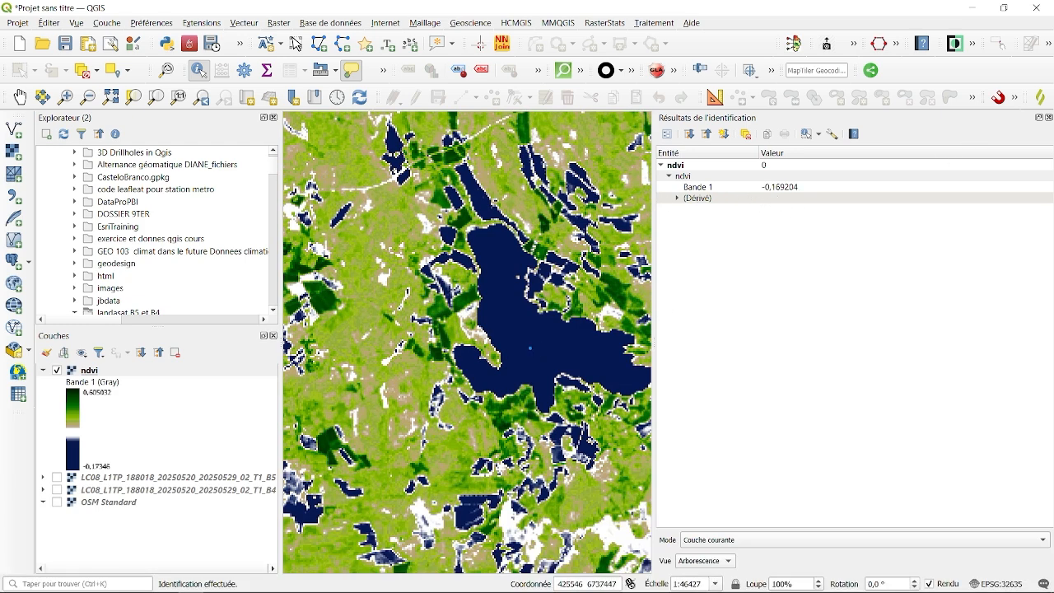
left_click(1048, 118)
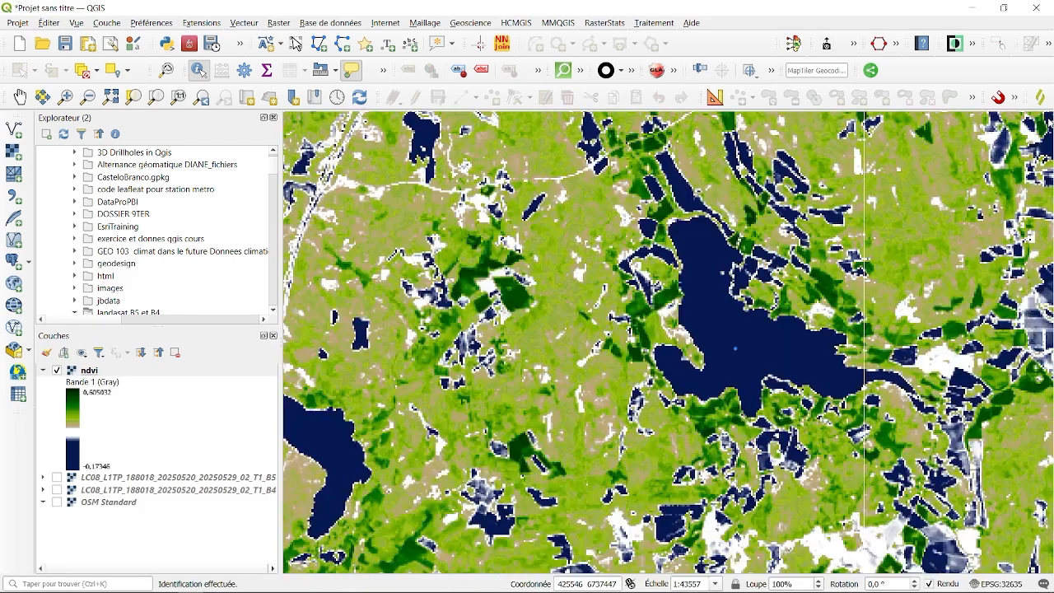
scroll(494, 255, "down", 1)
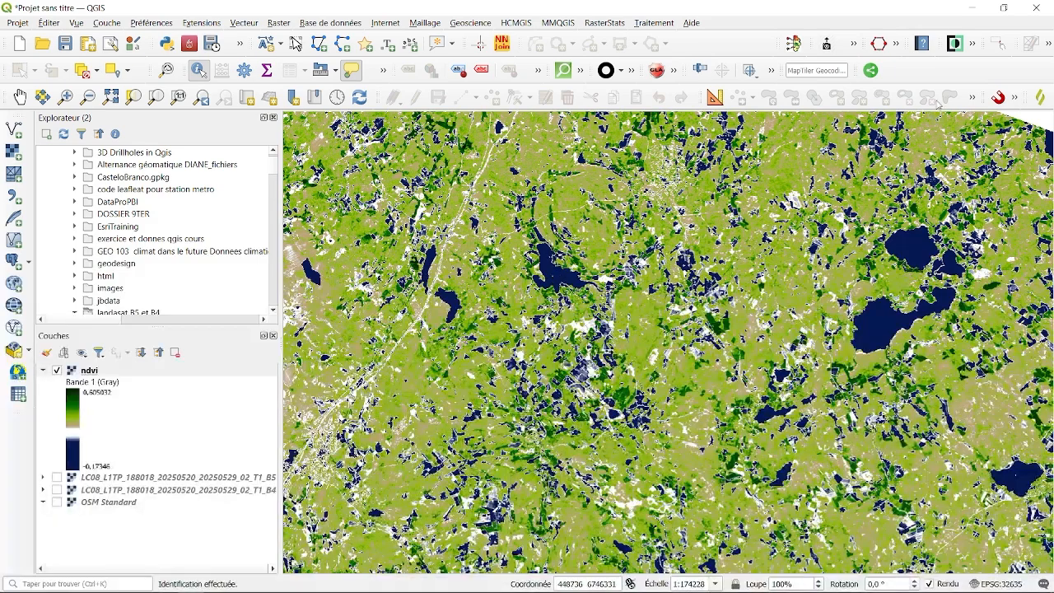
- Switch to the Sentinel Hub NDVI page in Firefox and read the paragraph on the NDVI value range
left_click(975, 10)
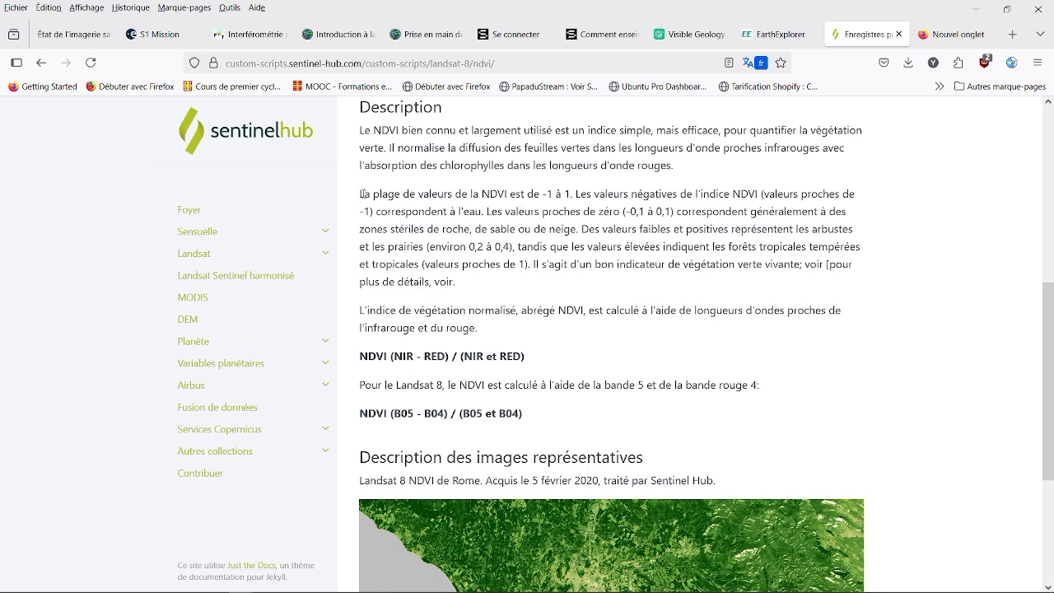
left_click_drag(363, 194, 579, 229)
left_click(552, 206)
- Return to QGIS and compare the ndvi raster's lakes, bare areas and vegetation with the value ranges read
mouse_move(285, 583)
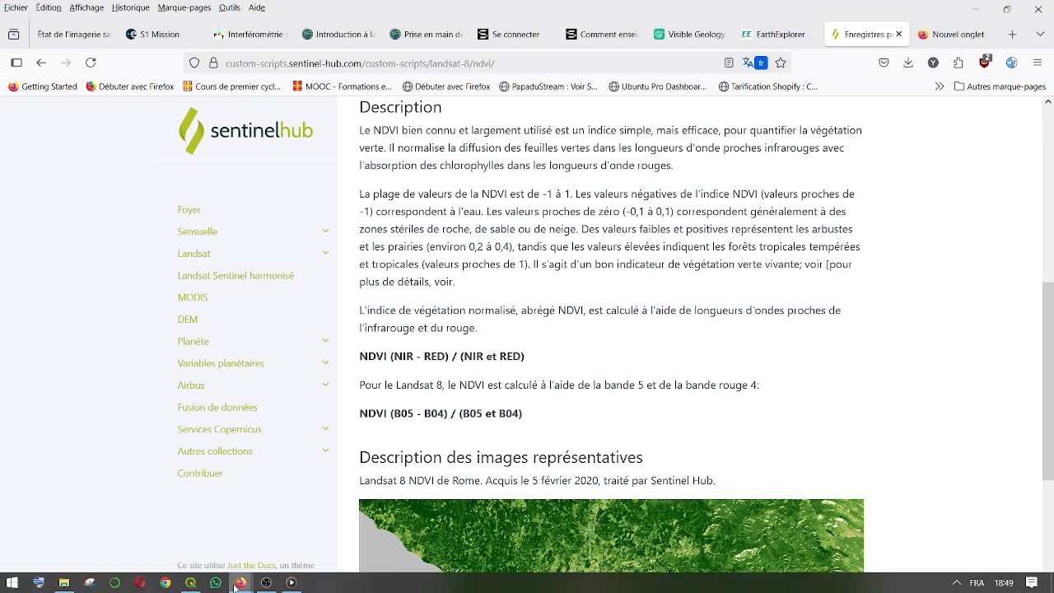
left_click(190, 583)
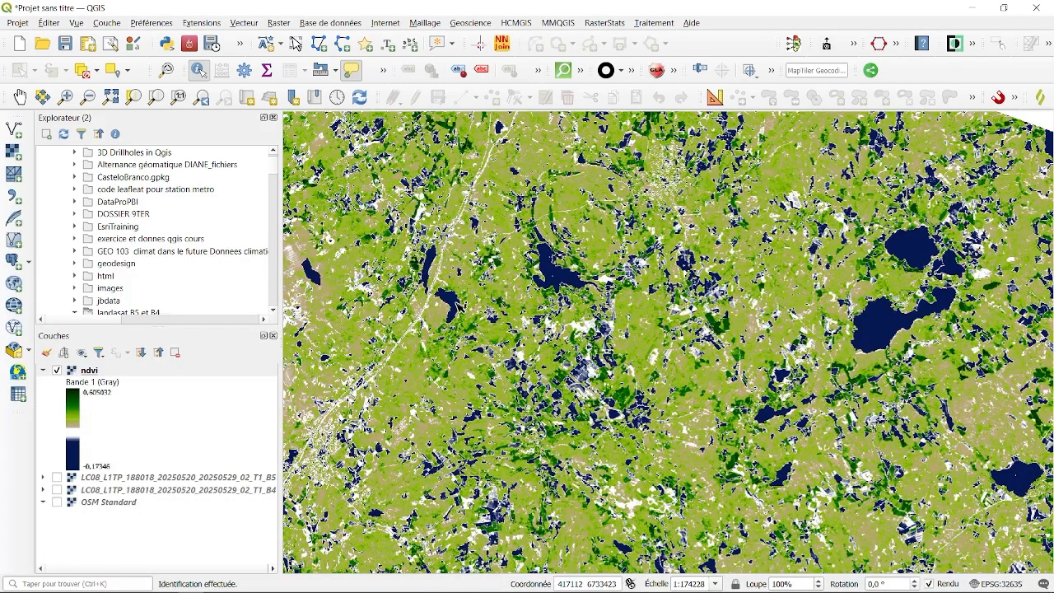
scroll(461, 307, "up", 2)
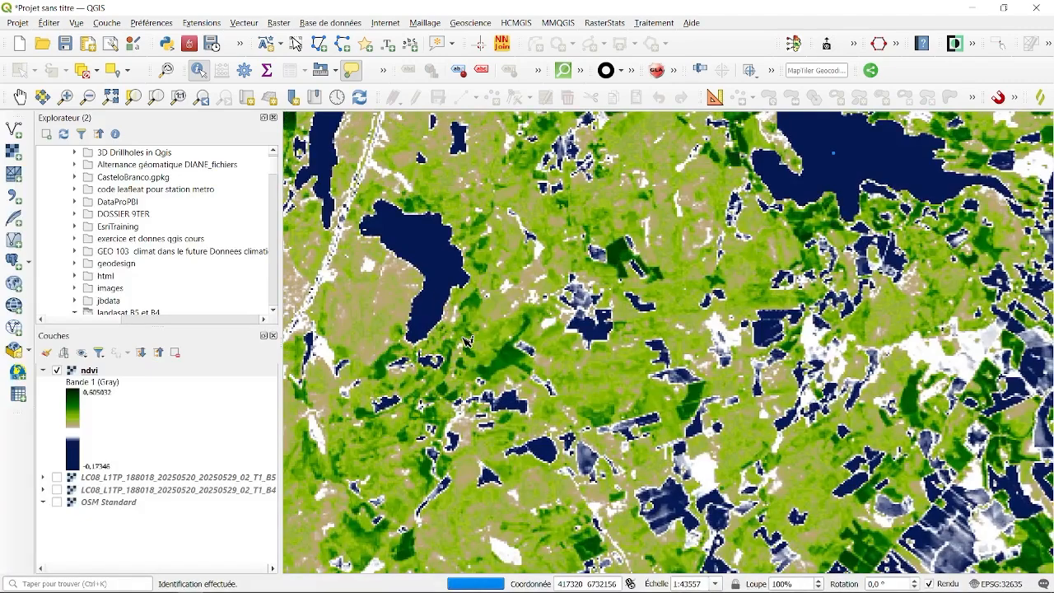
scroll(466, 342, "down", 1)
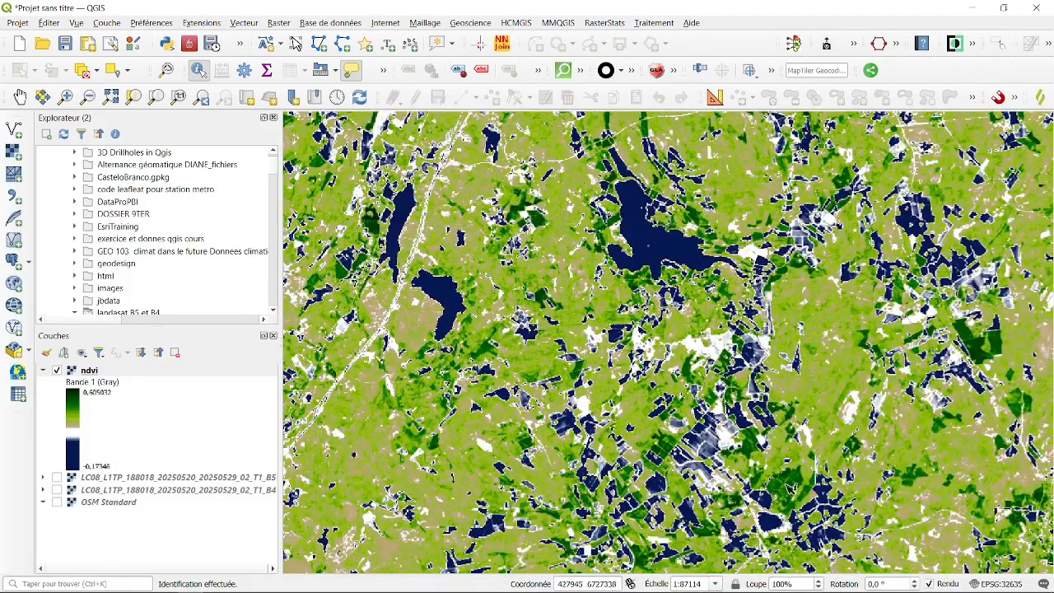
- Identify the NDVI values of two neighbouring pixels in the light green vegetation area southeast of the large lake and close the identification results
scroll(792, 511, "up", 1)
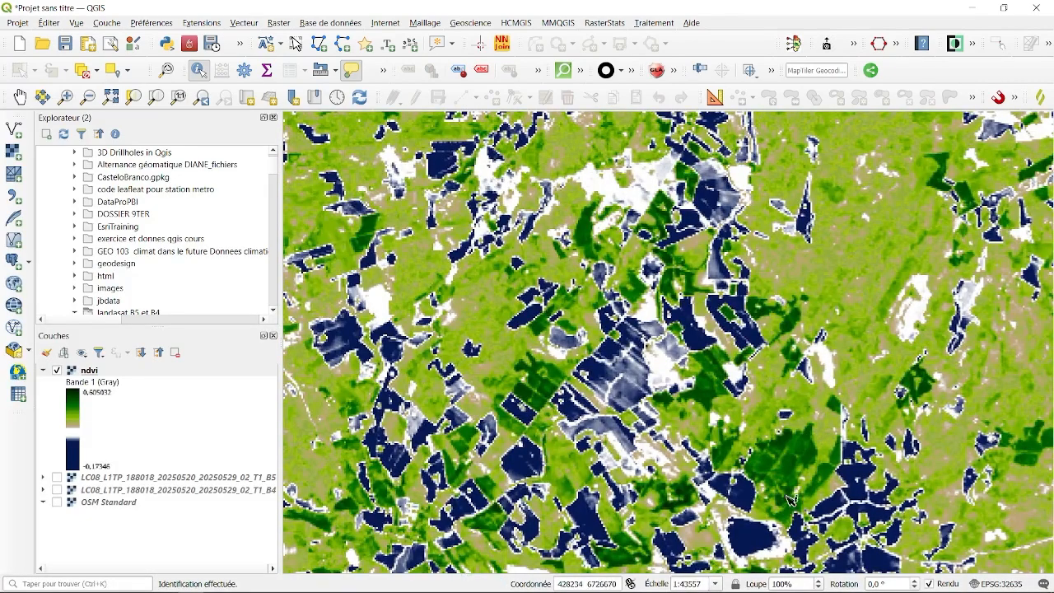
scroll(790, 501, "up", 1)
scroll(789, 501, "down", 2)
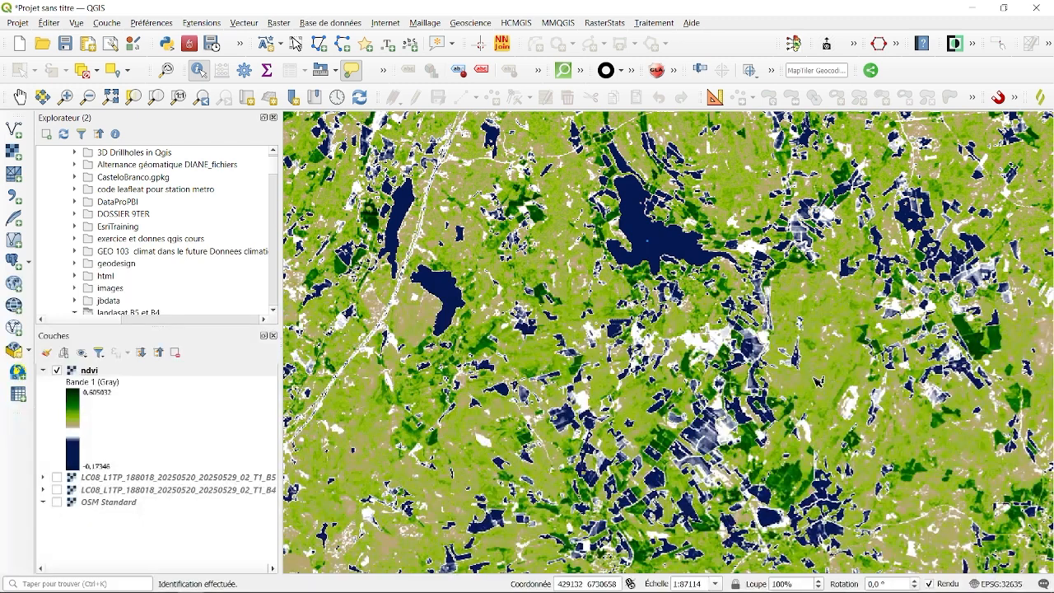
scroll(818, 382, "up", 1)
left_click(819, 382)
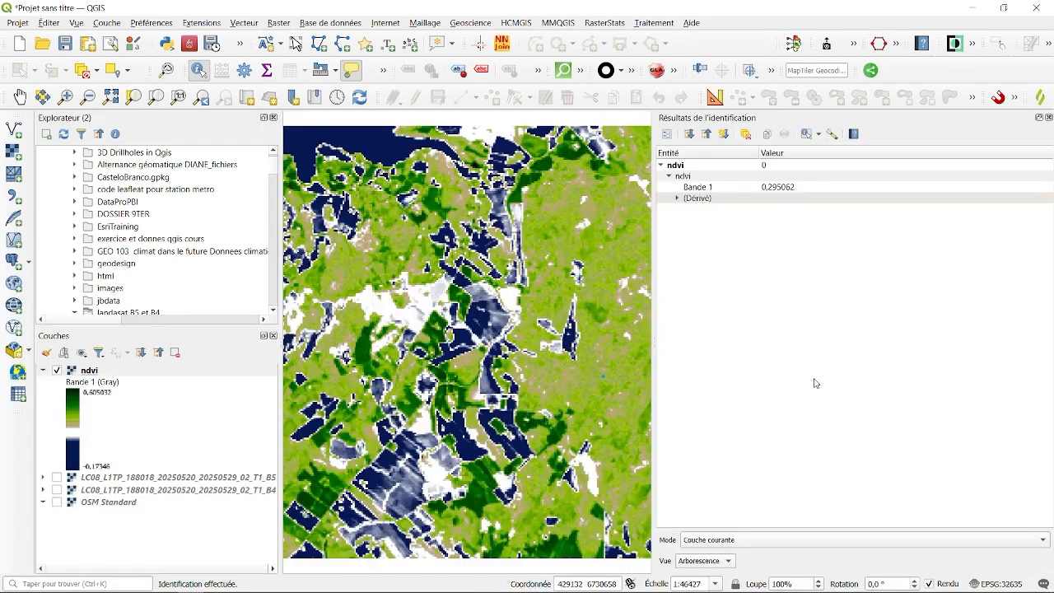
left_click(584, 383)
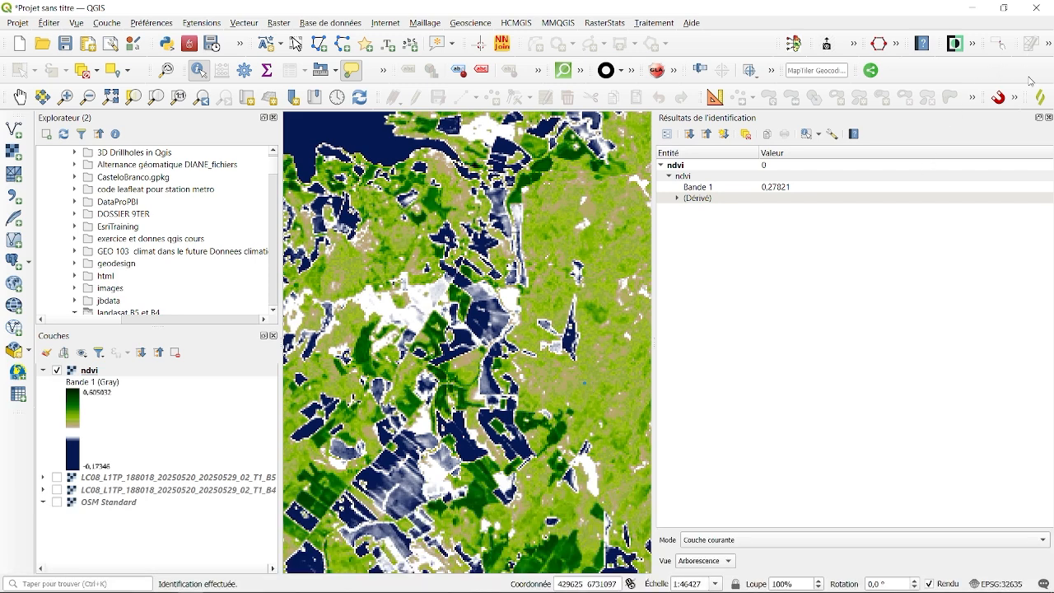
left_click(1050, 118)
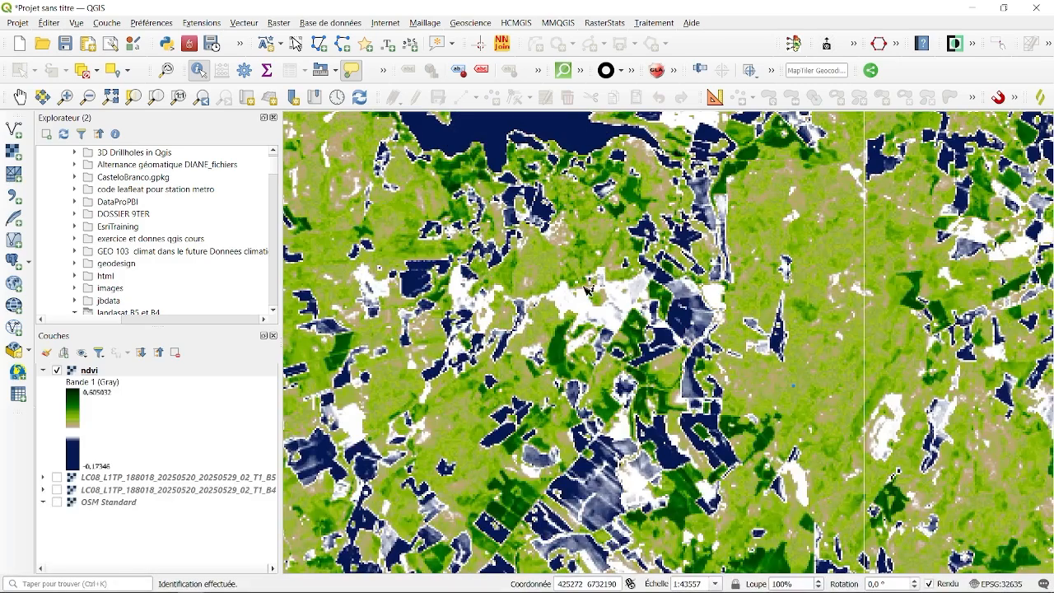
scroll(613, 296, "down", 2)
scroll(575, 355, "down", 3)
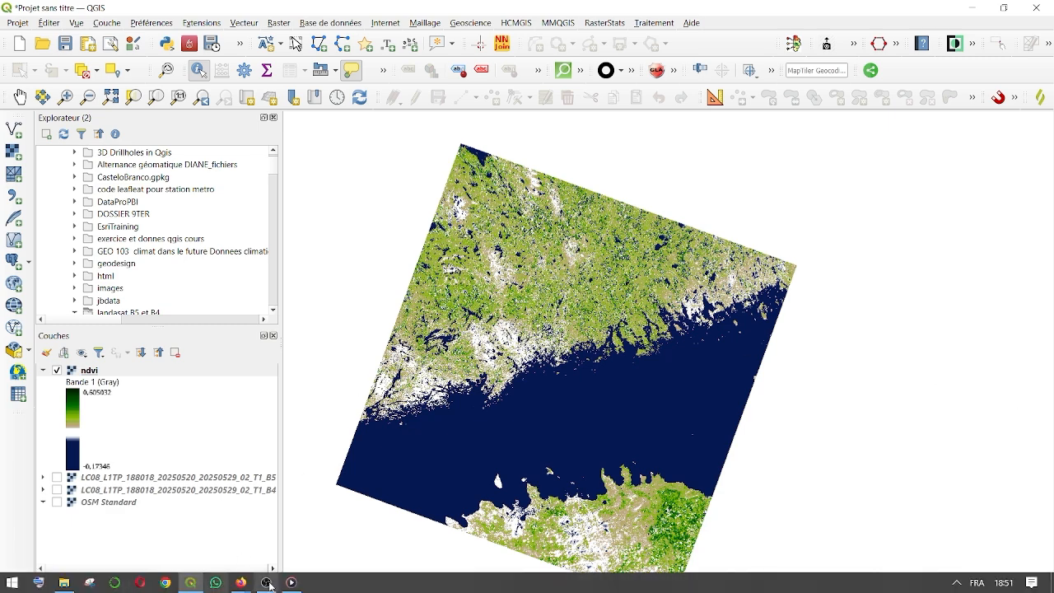
left_click(290, 583)
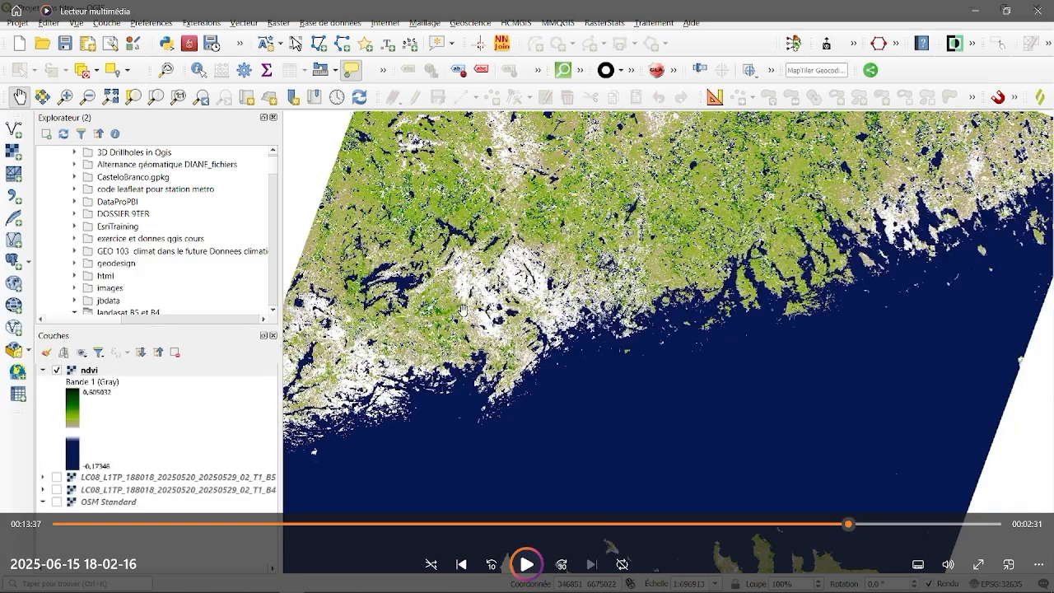
mouse_move(291, 591)
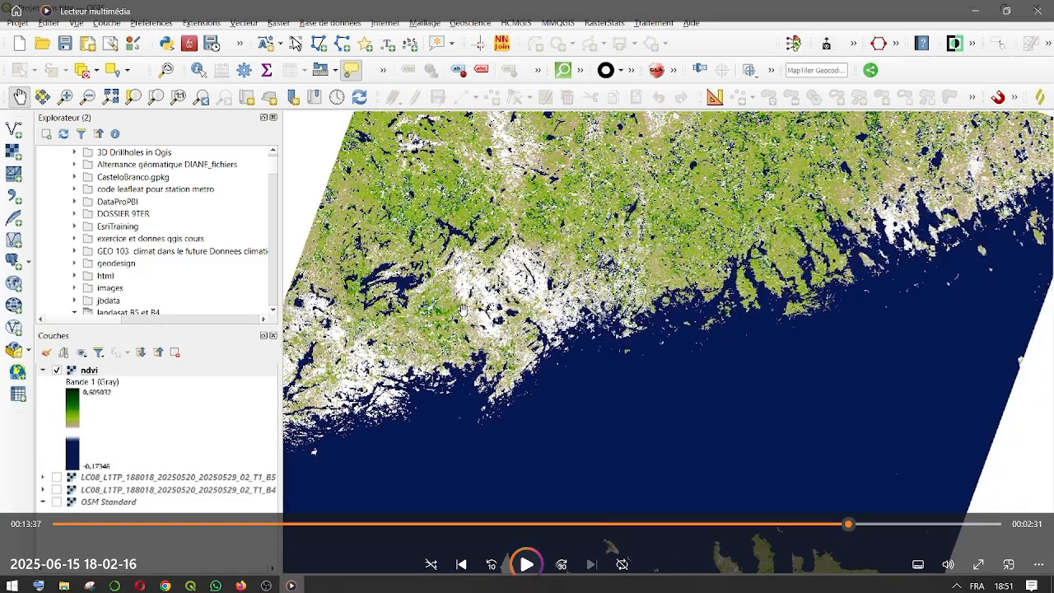